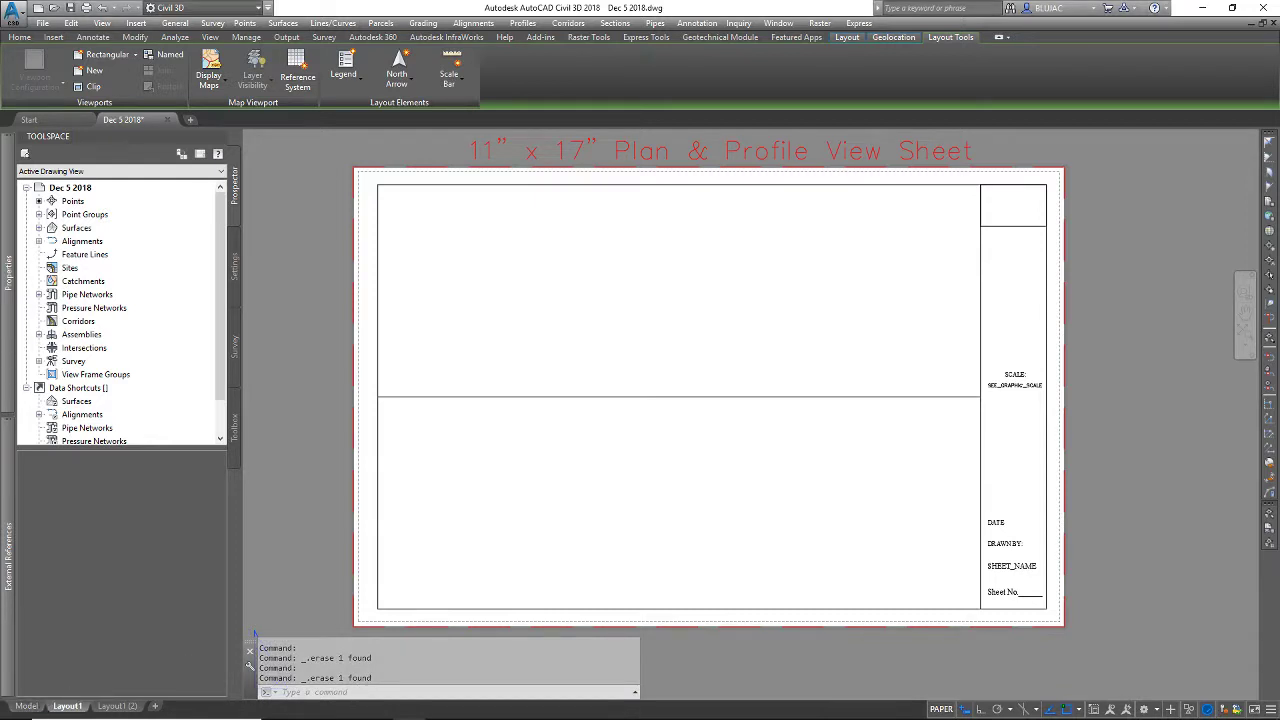
- Look over the site in model space, then return to the Layout1 plan and profile sheet
left_click(26, 706)
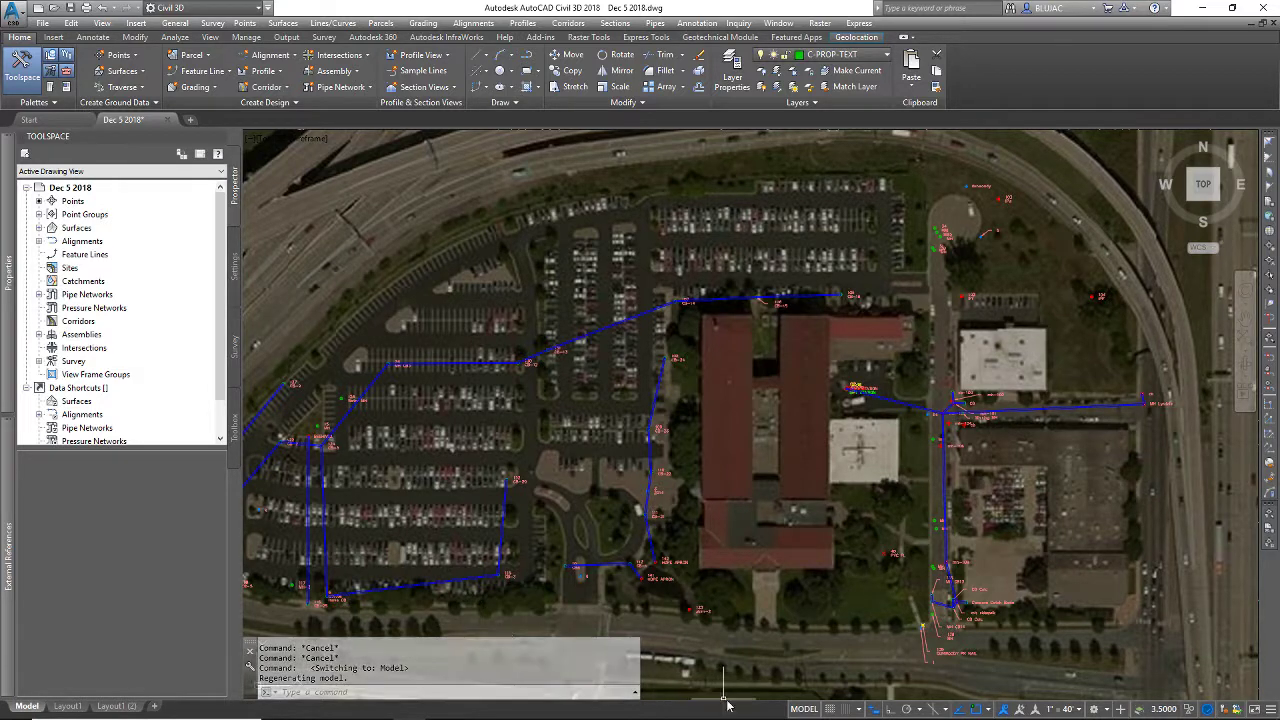
scroll(885, 393, "down", 6)
scroll(1050, 385, "up", 2)
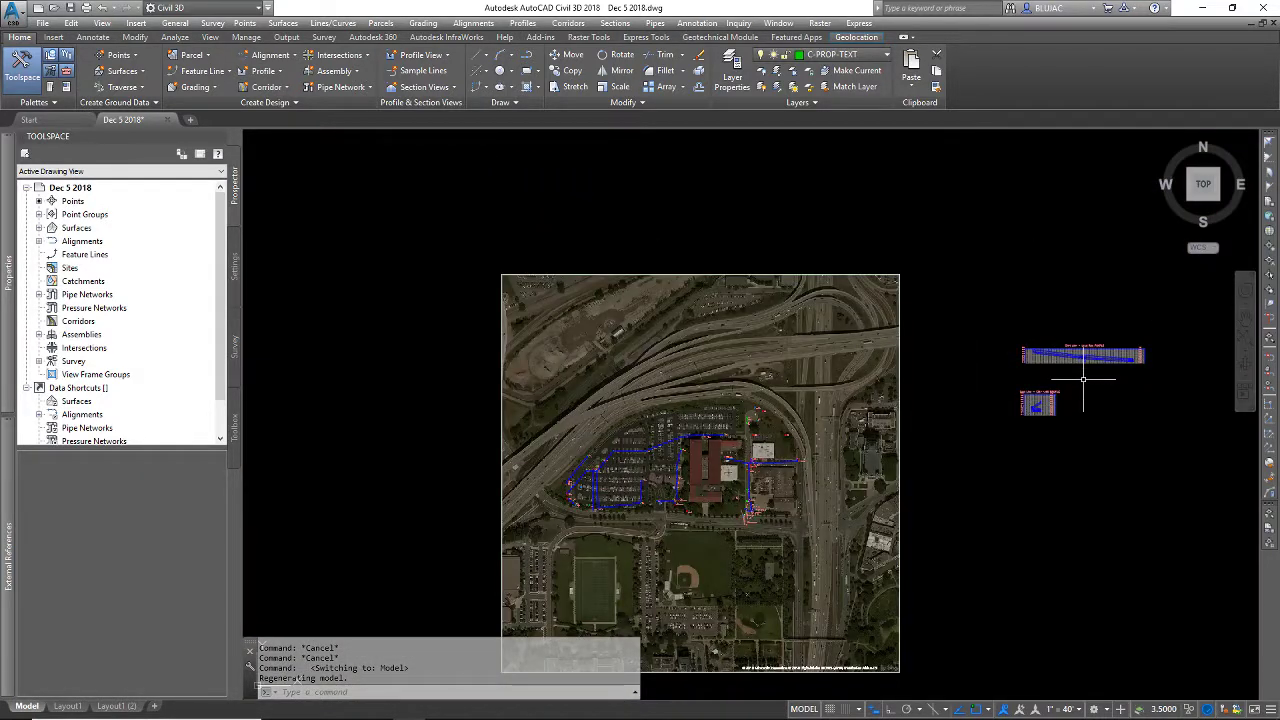
scroll(686, 500, "up", 5)
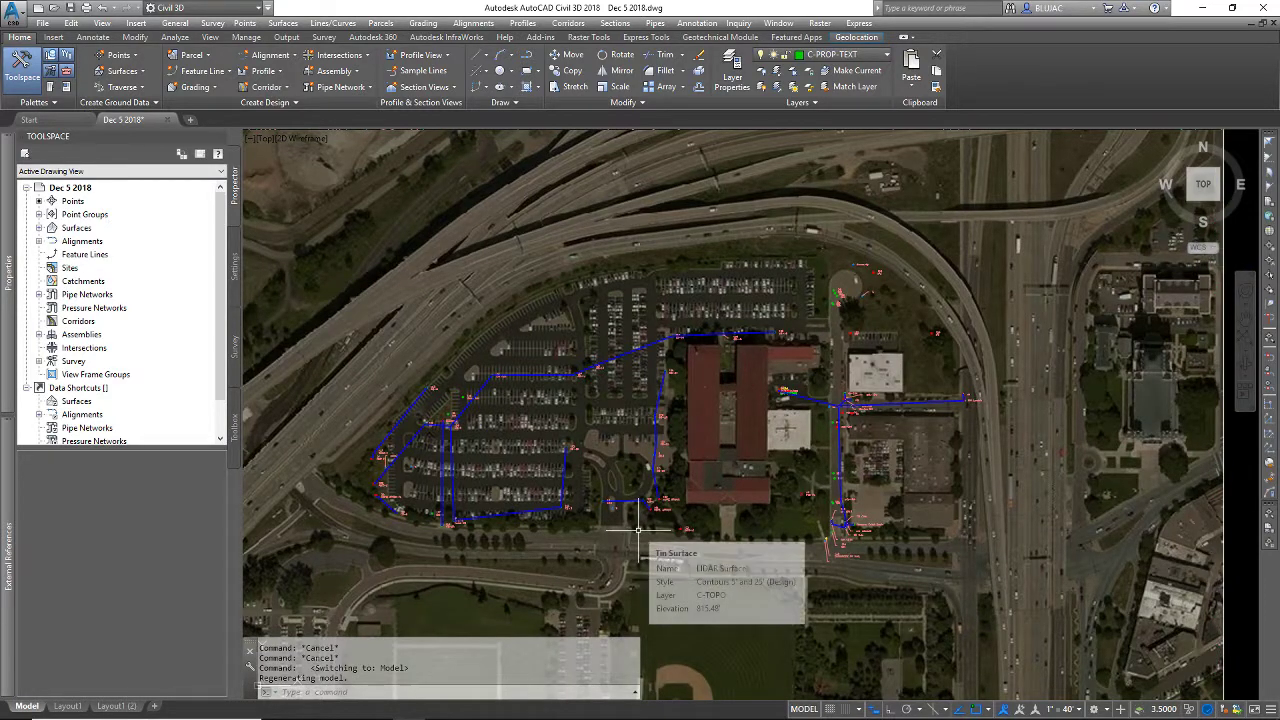
left_click(68, 706)
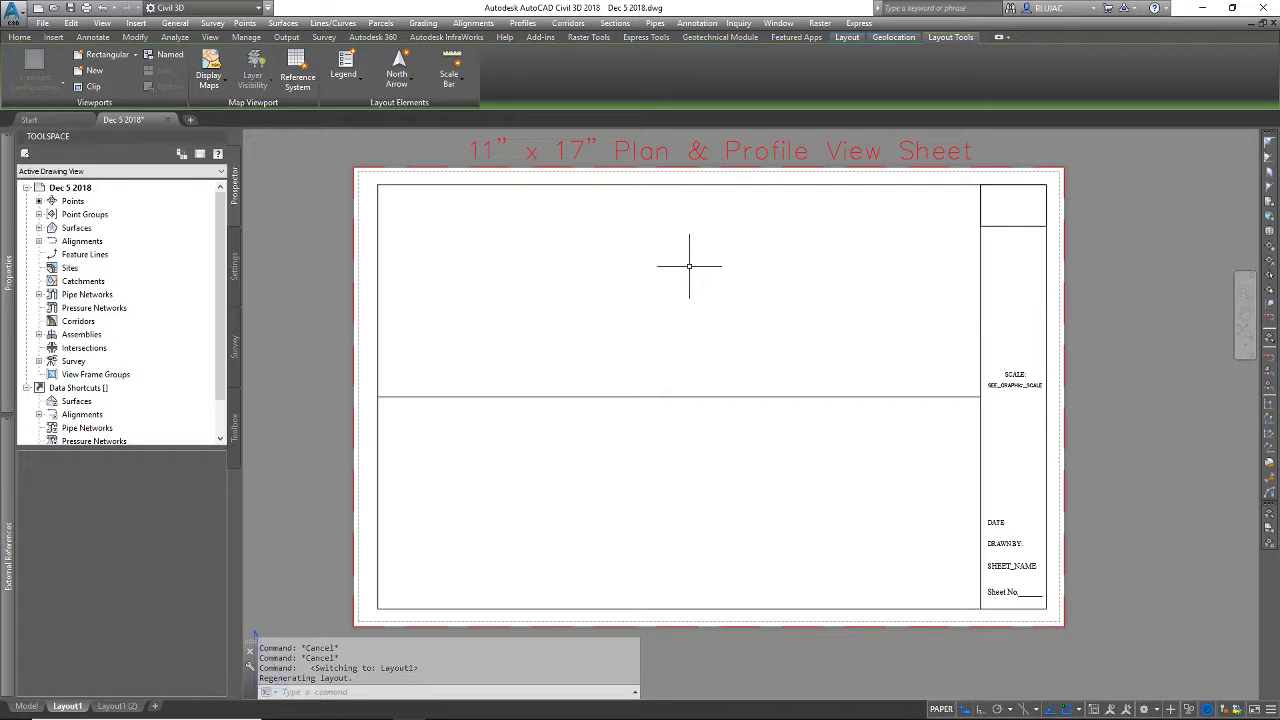
- Draw a RECT from the frame's top-left corner to the plan area's lower-right corner, then select it
type("rect")
key("Return")
left_click(377, 184)
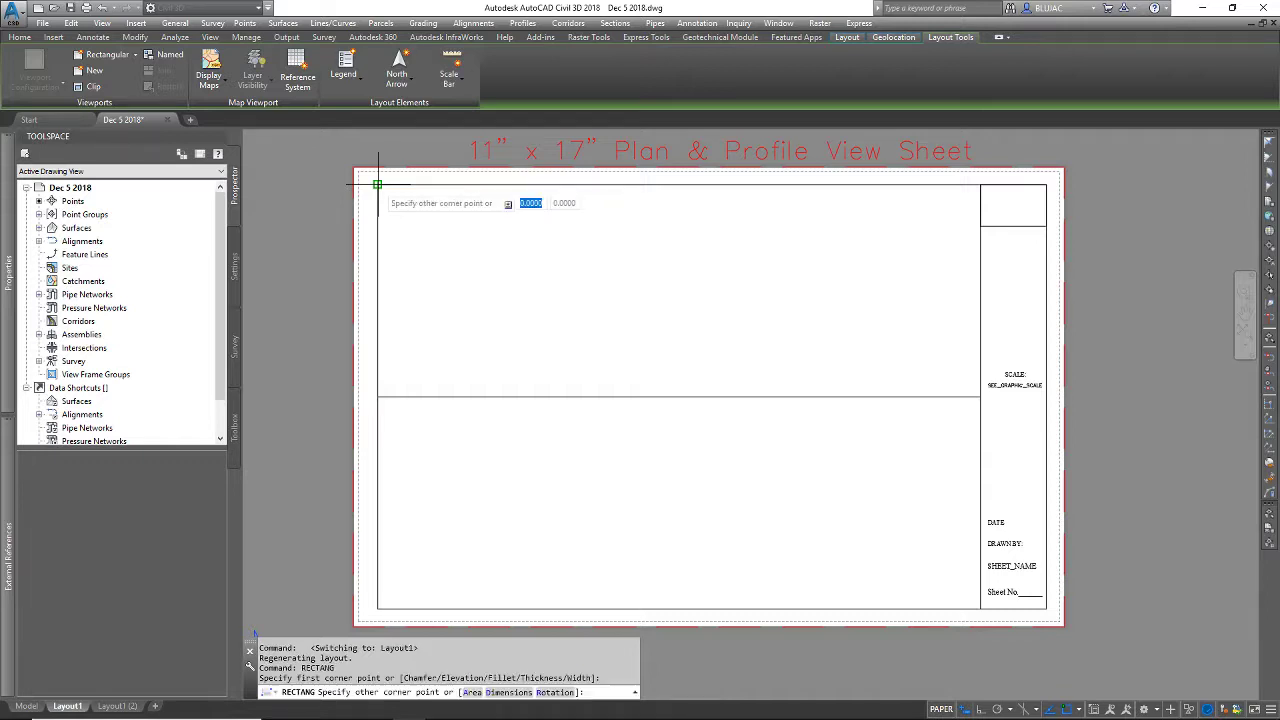
left_click(980, 397)
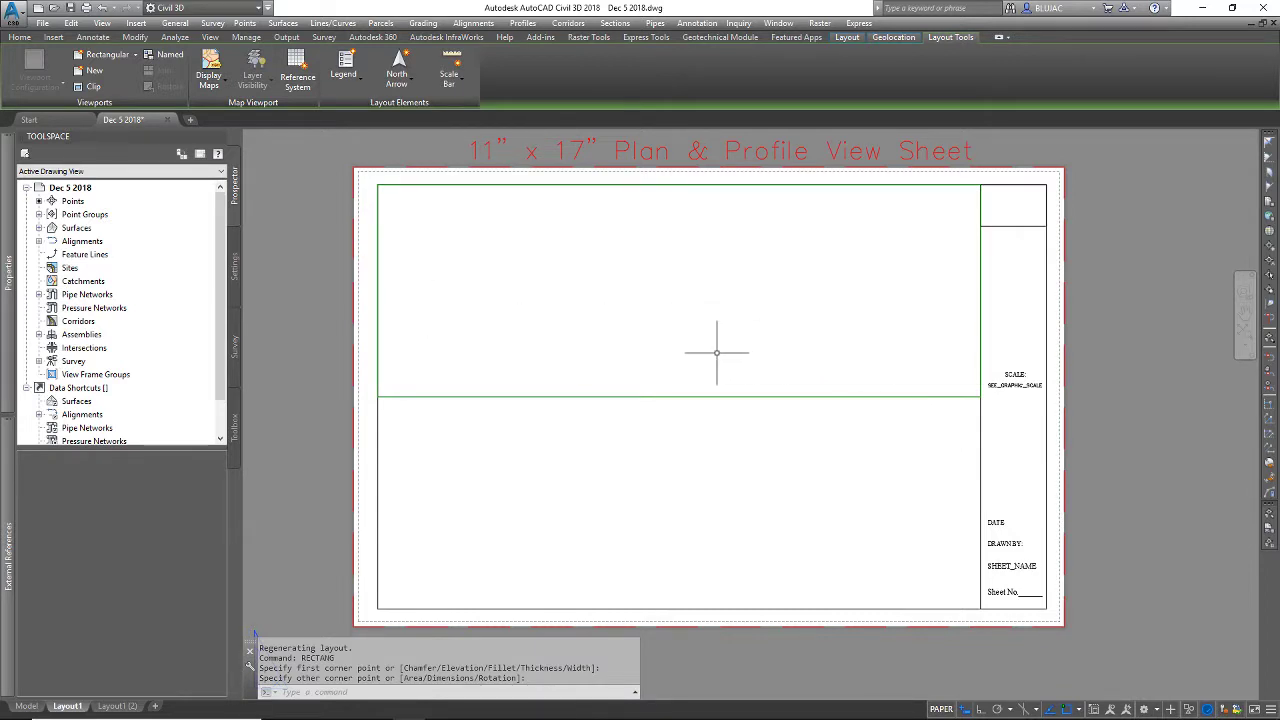
key("Escape")
key("Escape")
left_click(709, 397)
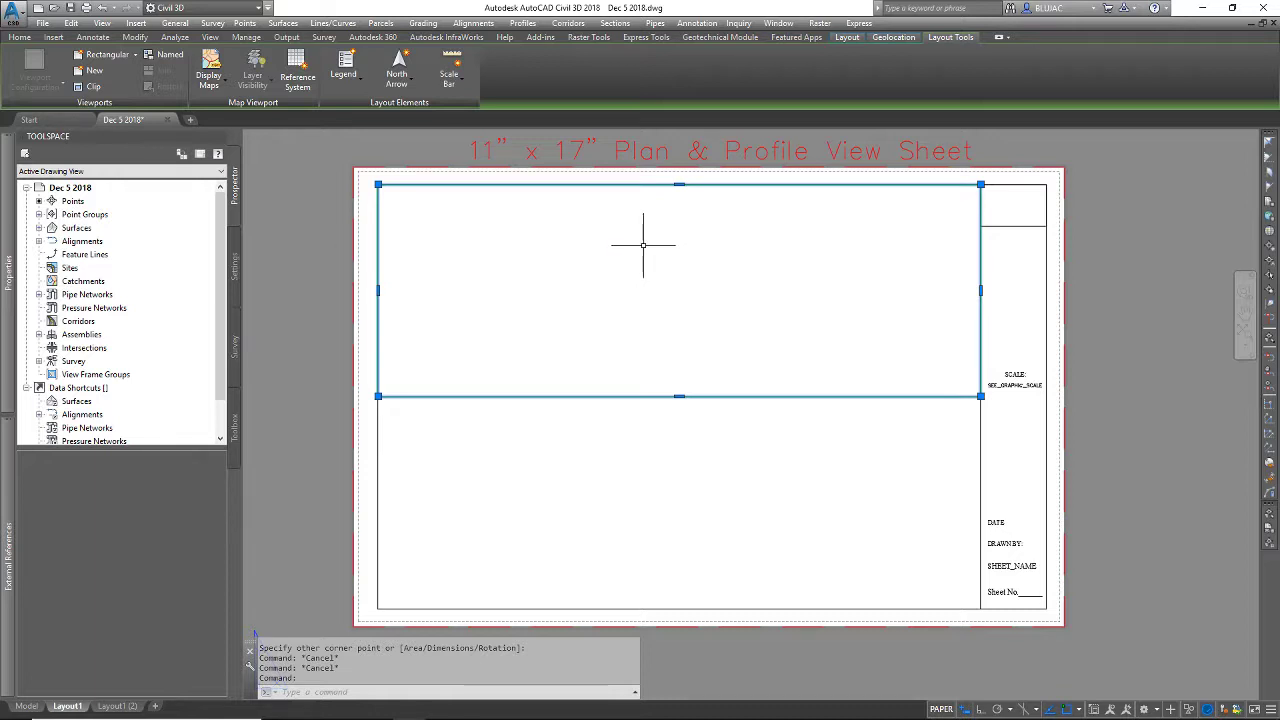
- Reselect the plan-area rectangle on Layout1 and copy it with Ctrl+C
key("ctrl+c")
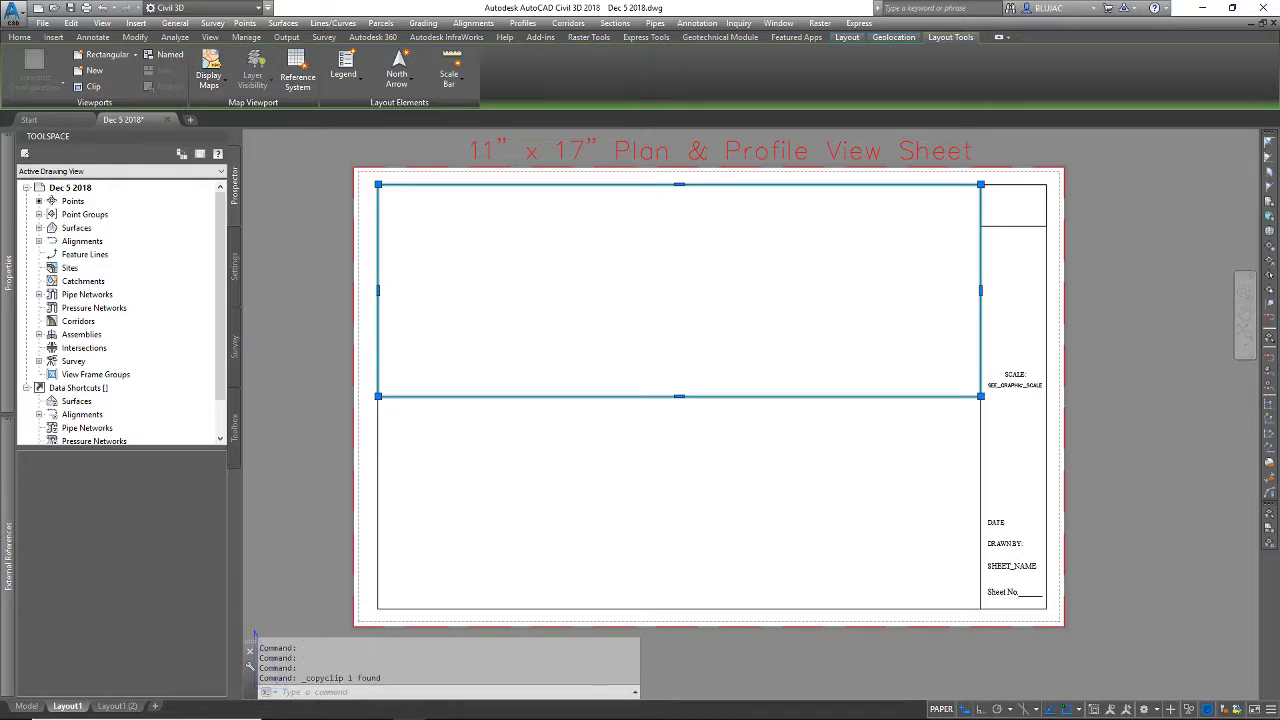
right_click(645, 248)
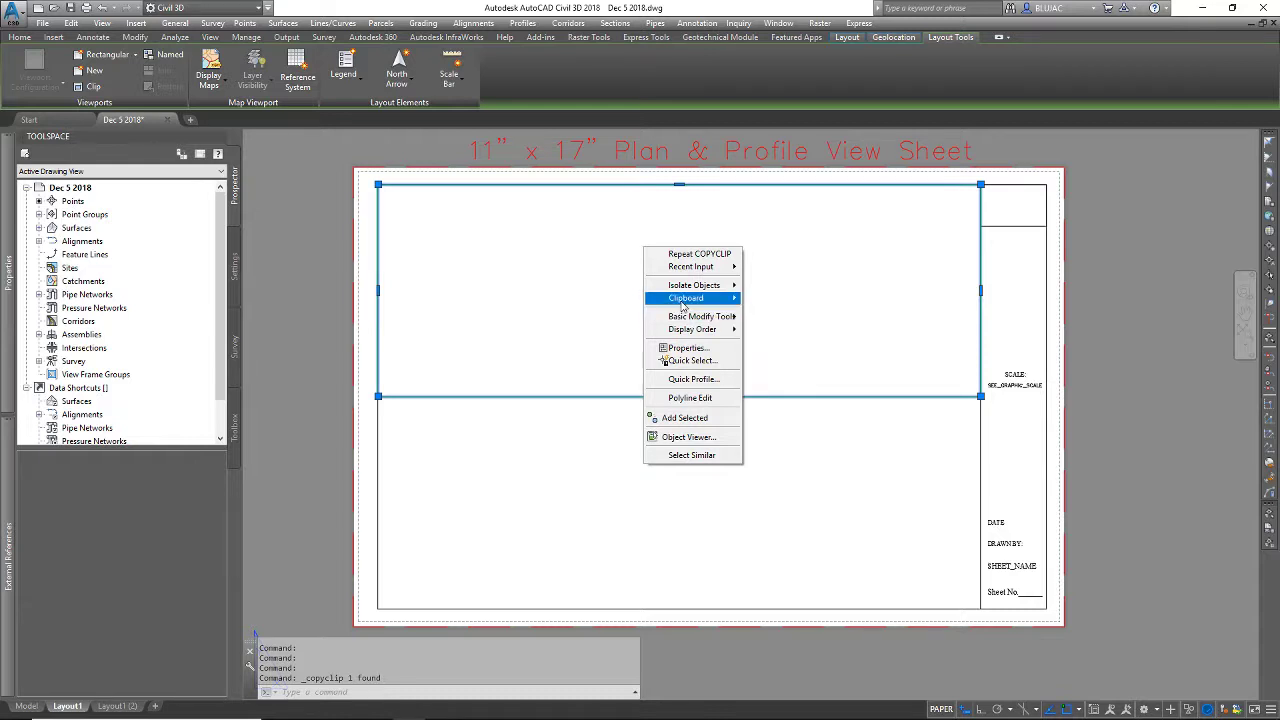
mouse_move(684, 305)
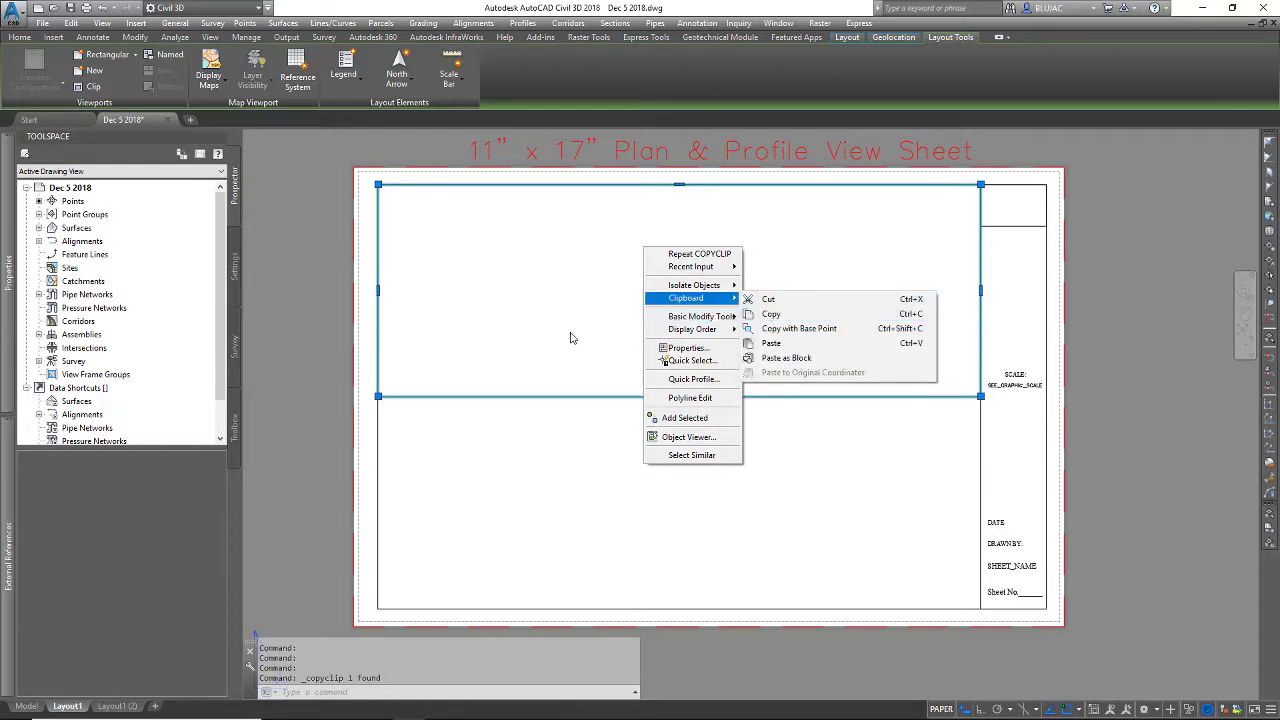
key("Escape")
key("Escape")
key("Escape")
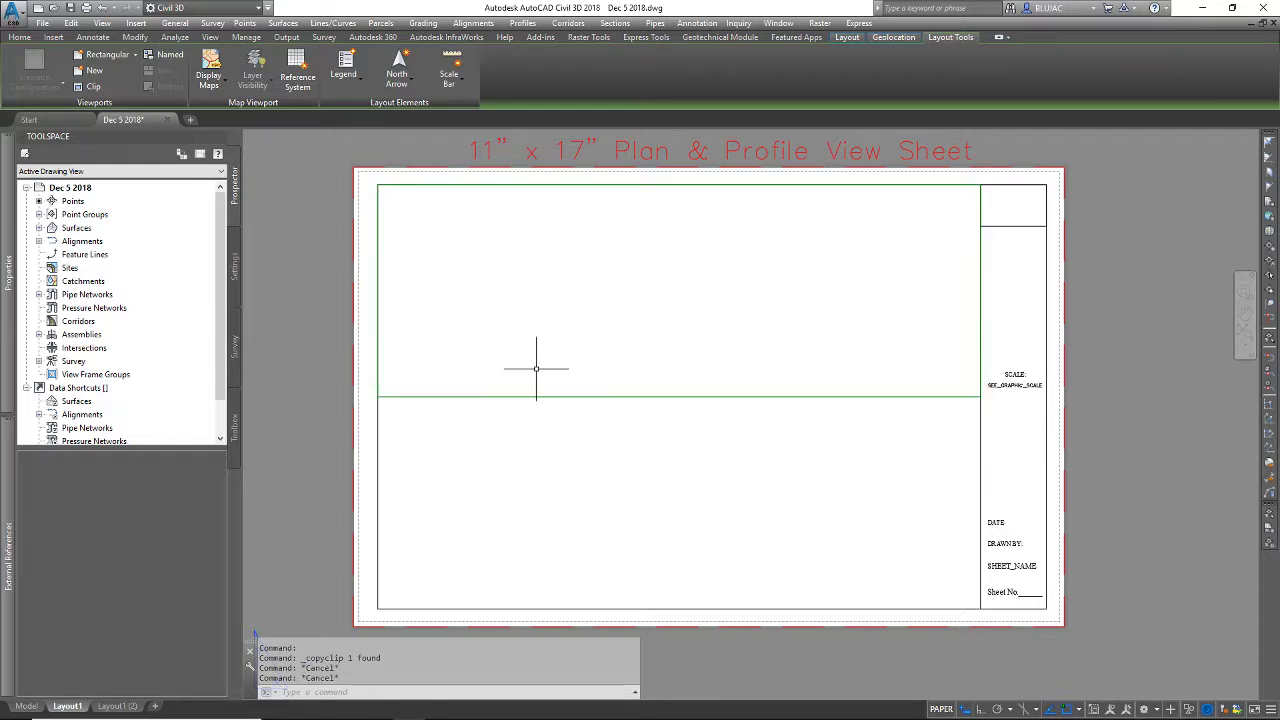
left_click(537, 397)
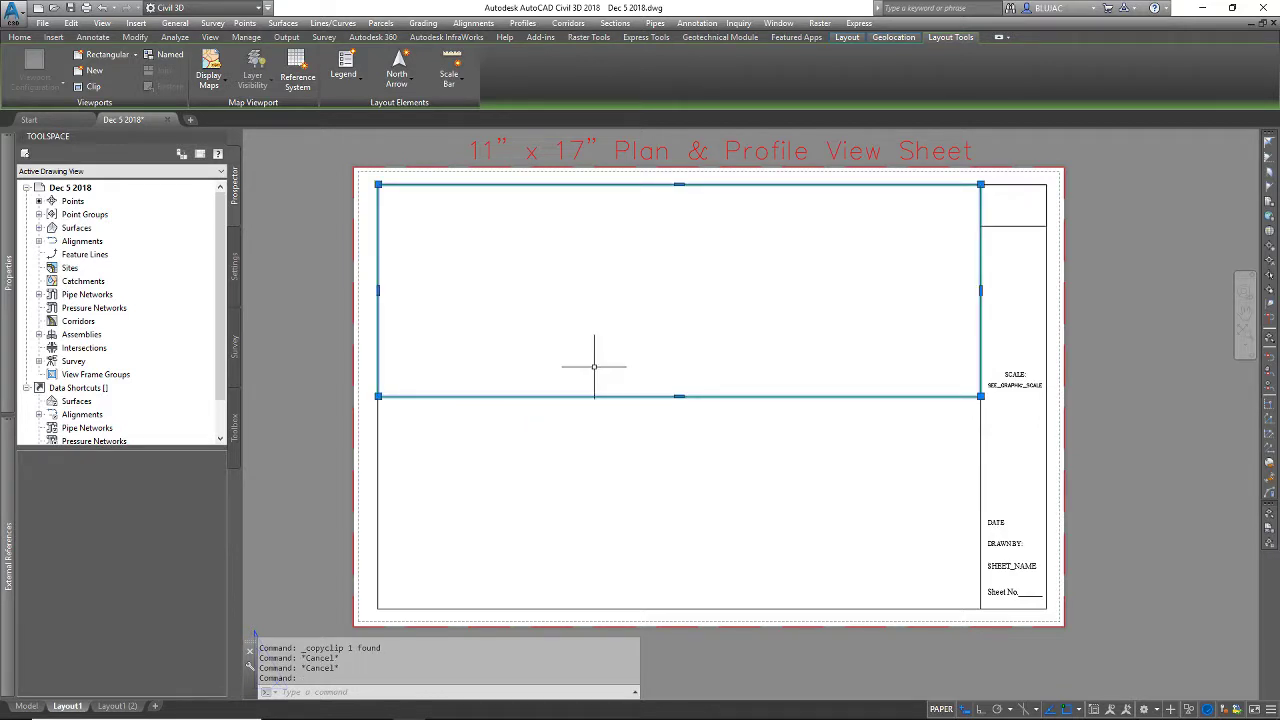
key("ctrl+c")
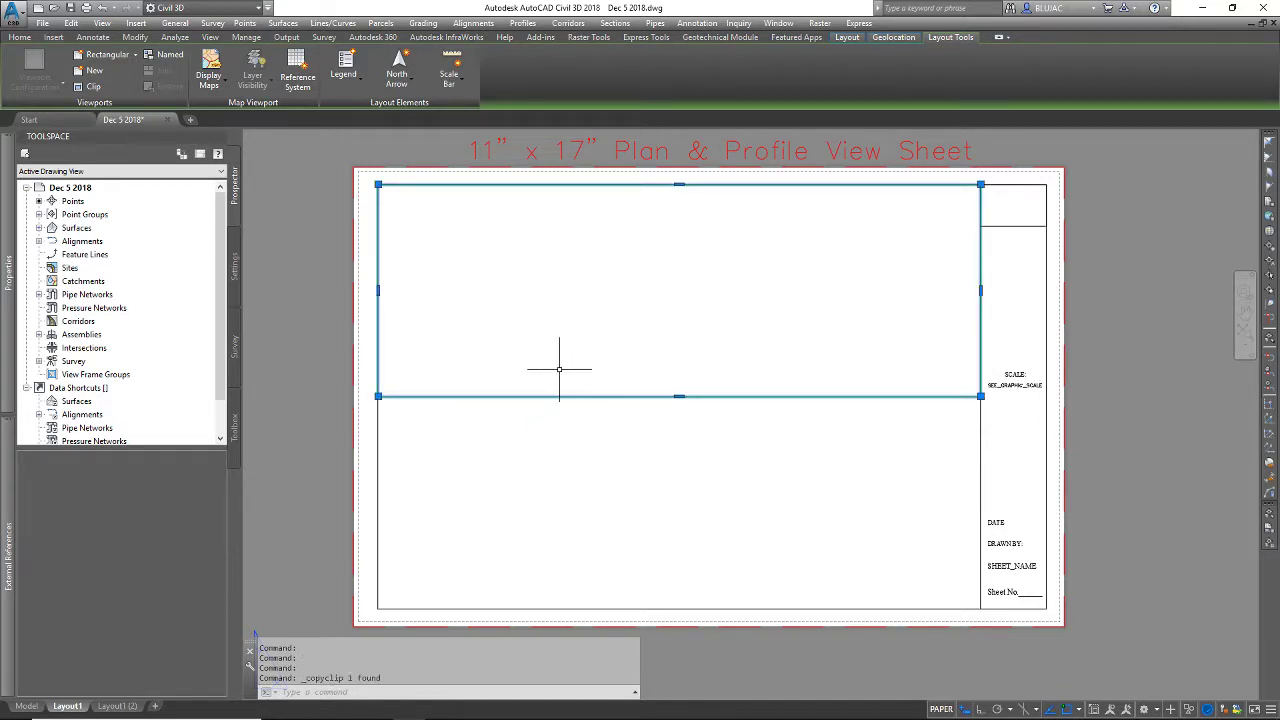
- Paste the rectangle into model space, placing it just above the aerial image
left_click(28, 706)
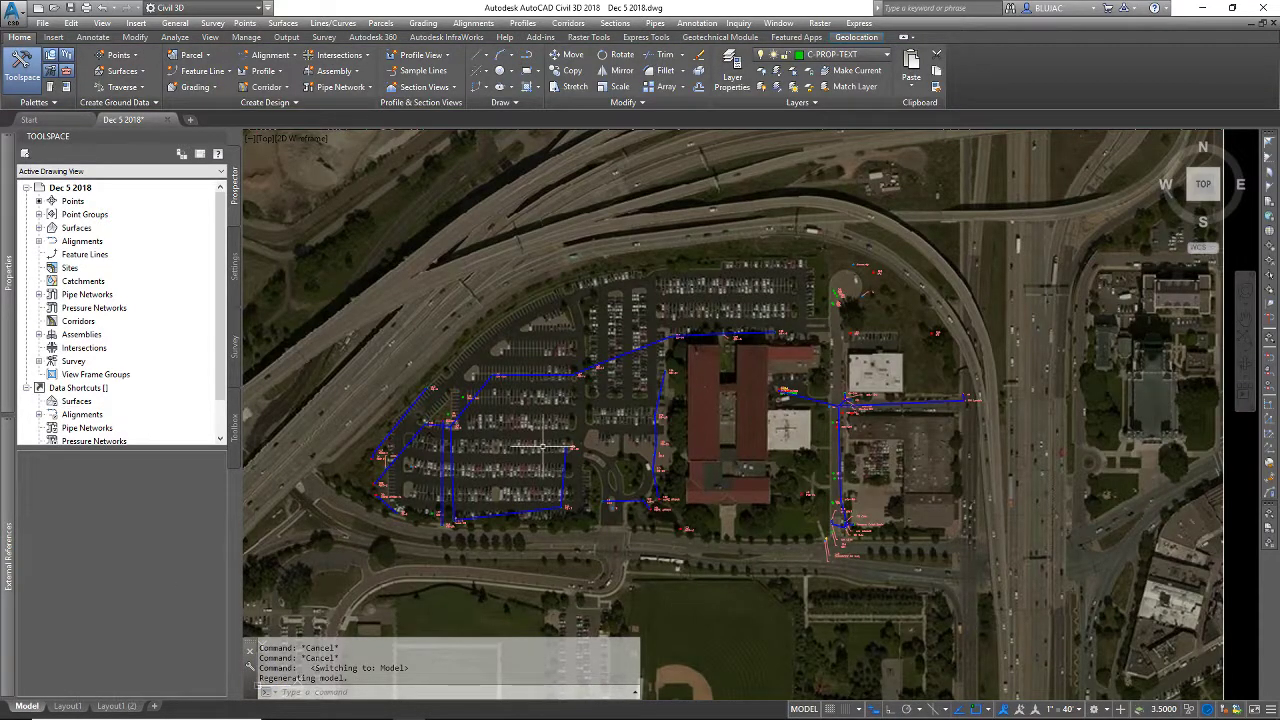
key("ctrl+v")
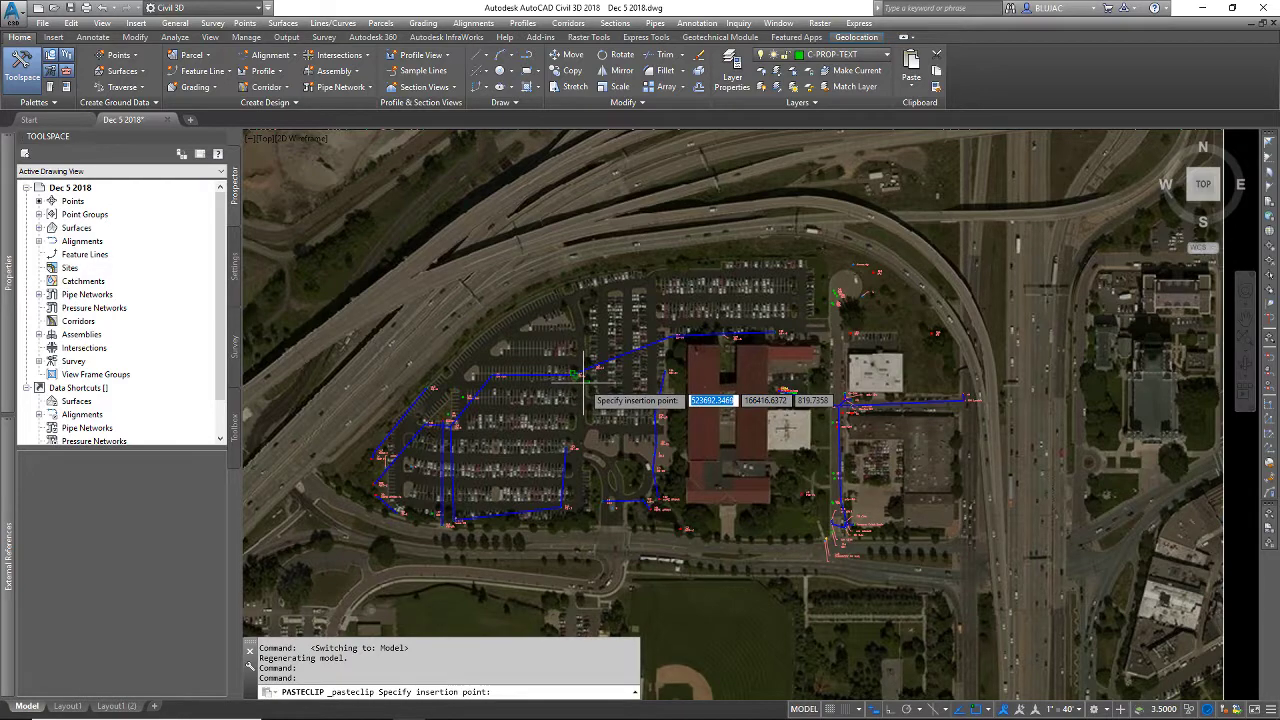
mouse_move(617, 178)
middle_mouse_down()
mouse_move(640, 374)
mouse_move(629, 399)
middle_mouse_up()
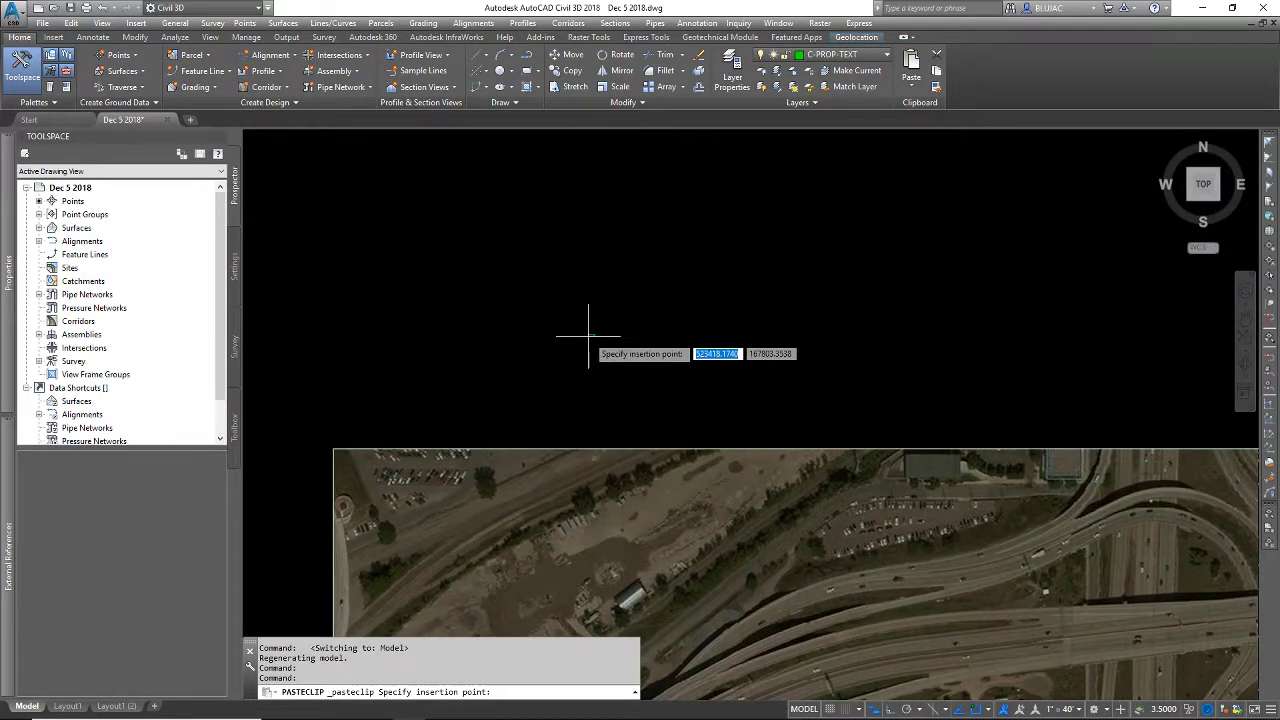
left_click(547, 385)
- Zoom in over the aerial image and window-select the pasted rectangle
scroll(529, 400, "up", 6)
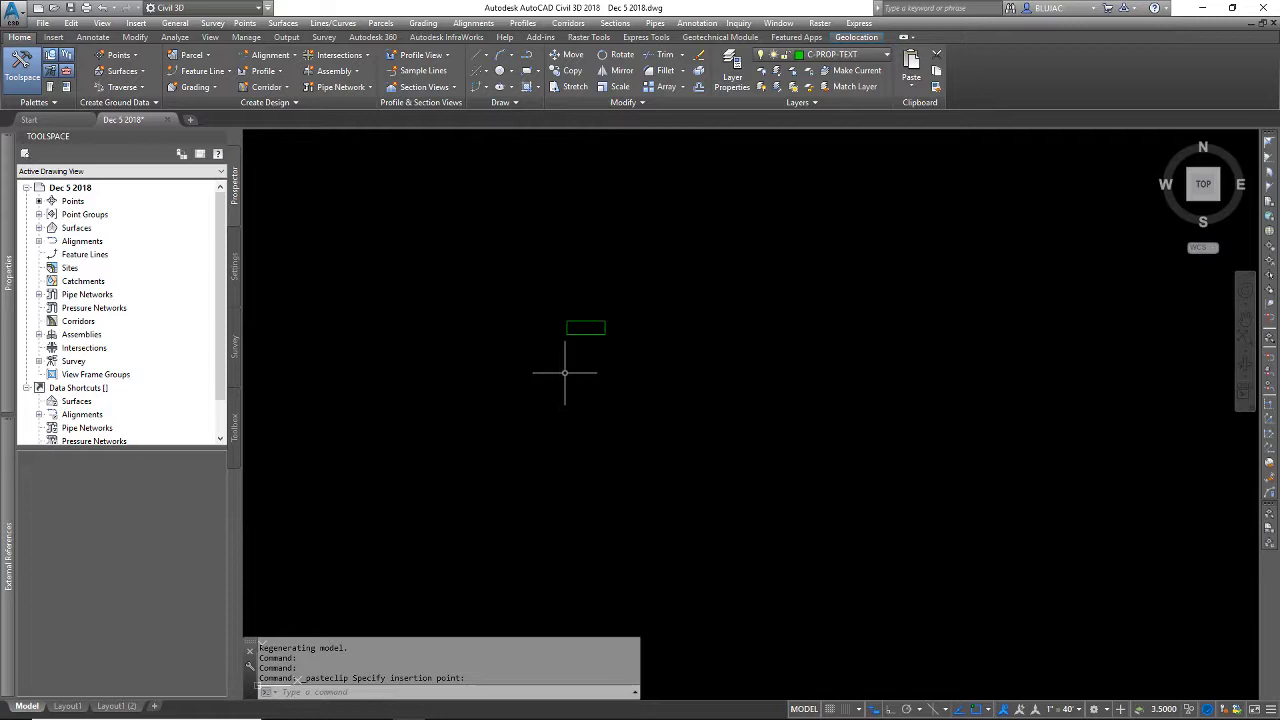
scroll(558, 334, "up", 2)
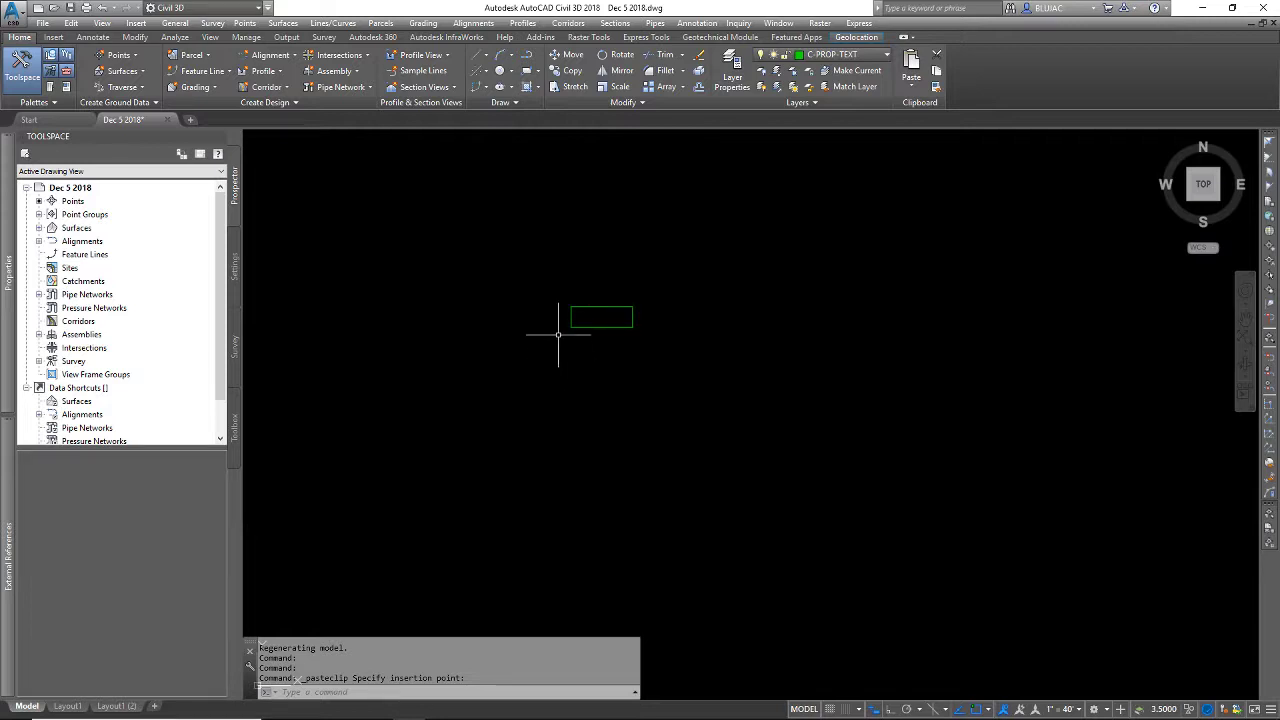
scroll(558, 334, "up", 3)
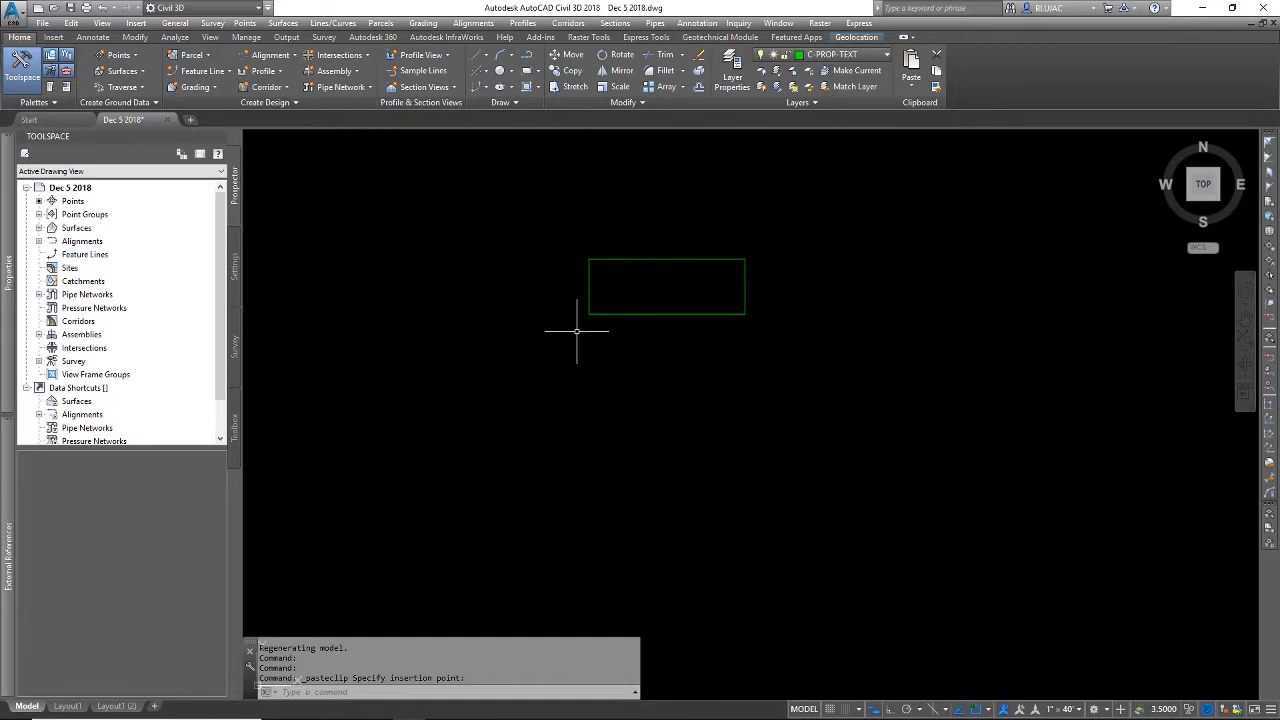
scroll(598, 328, "down", 2)
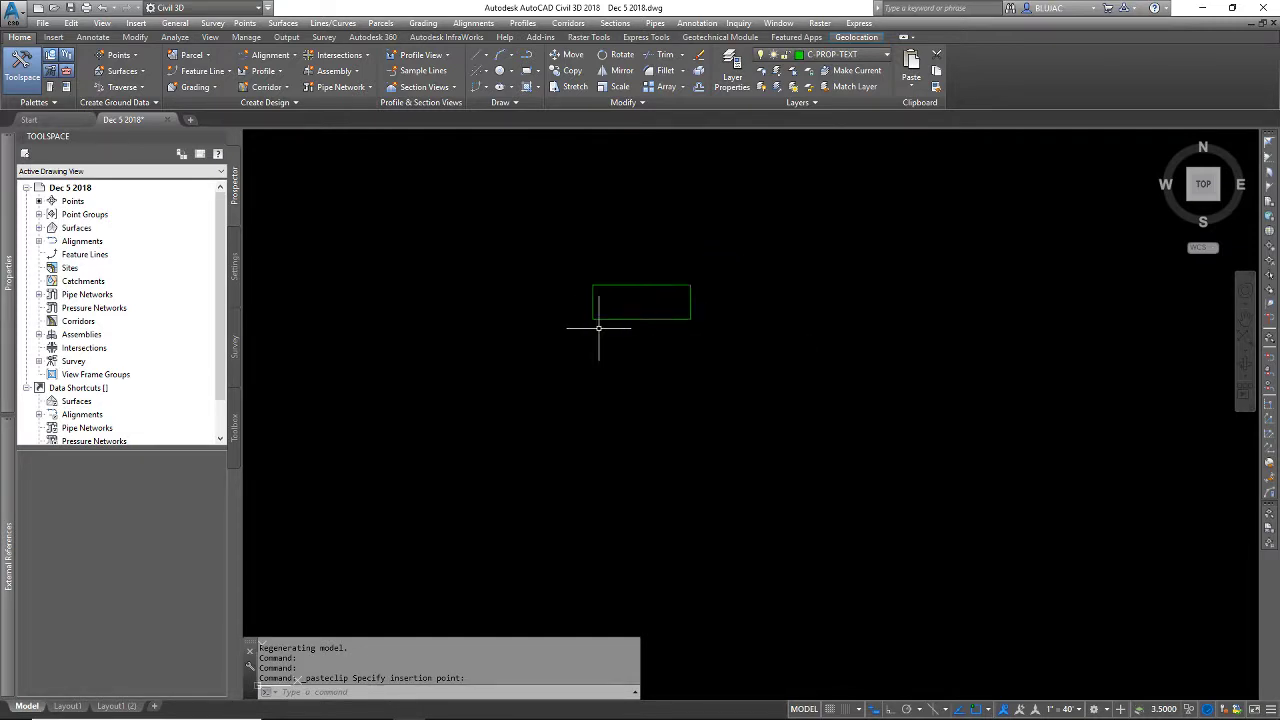
scroll(598, 328, "down", 2)
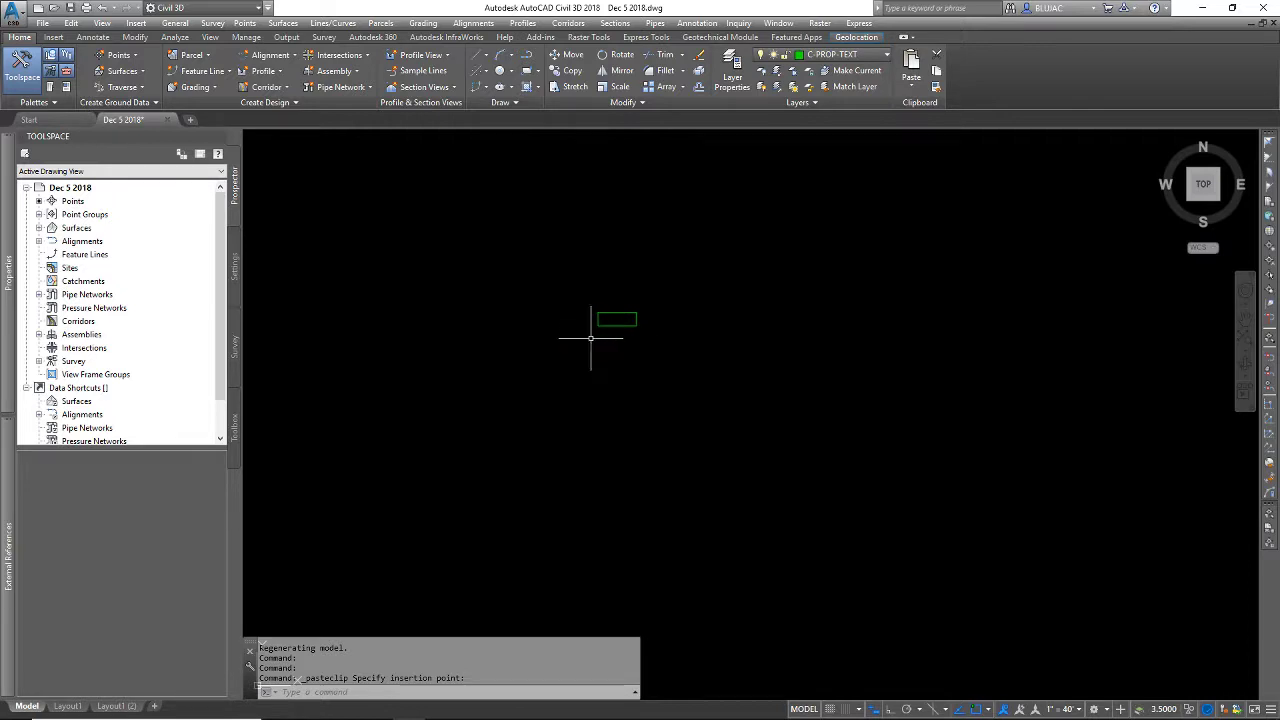
middle_click_drag(577, 480, 675, 203)
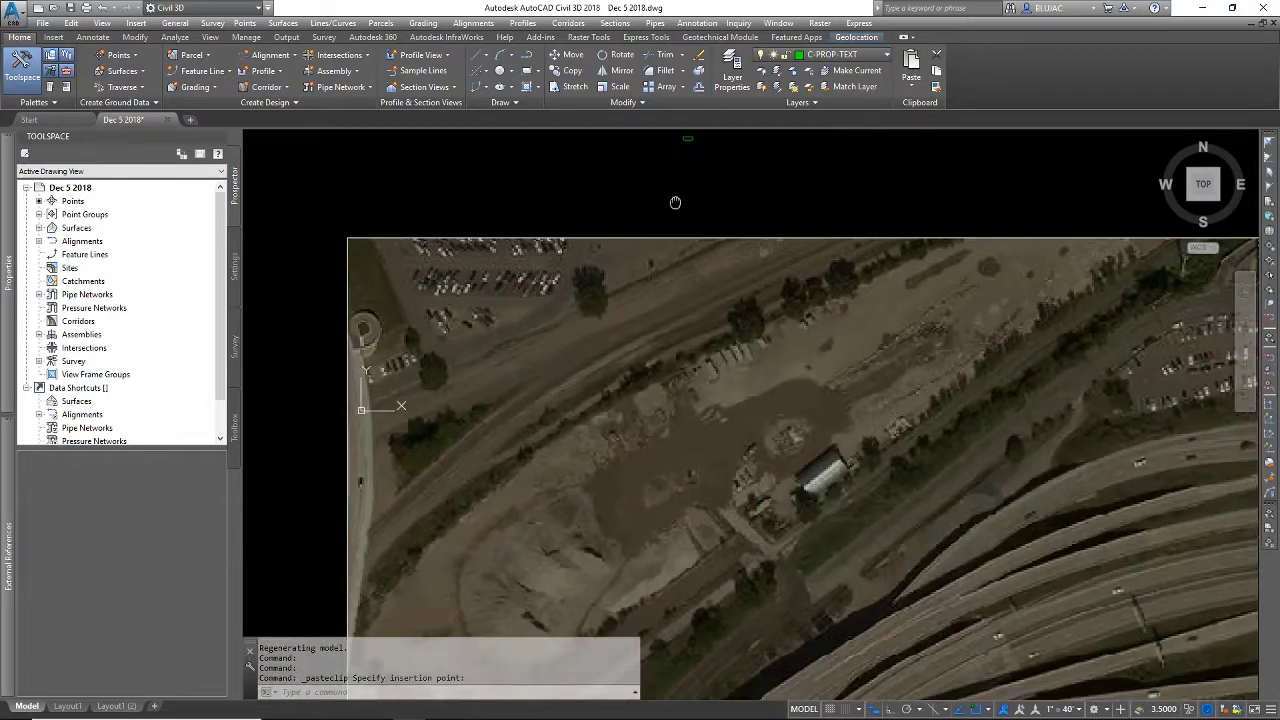
scroll(729, 487, "down", 3)
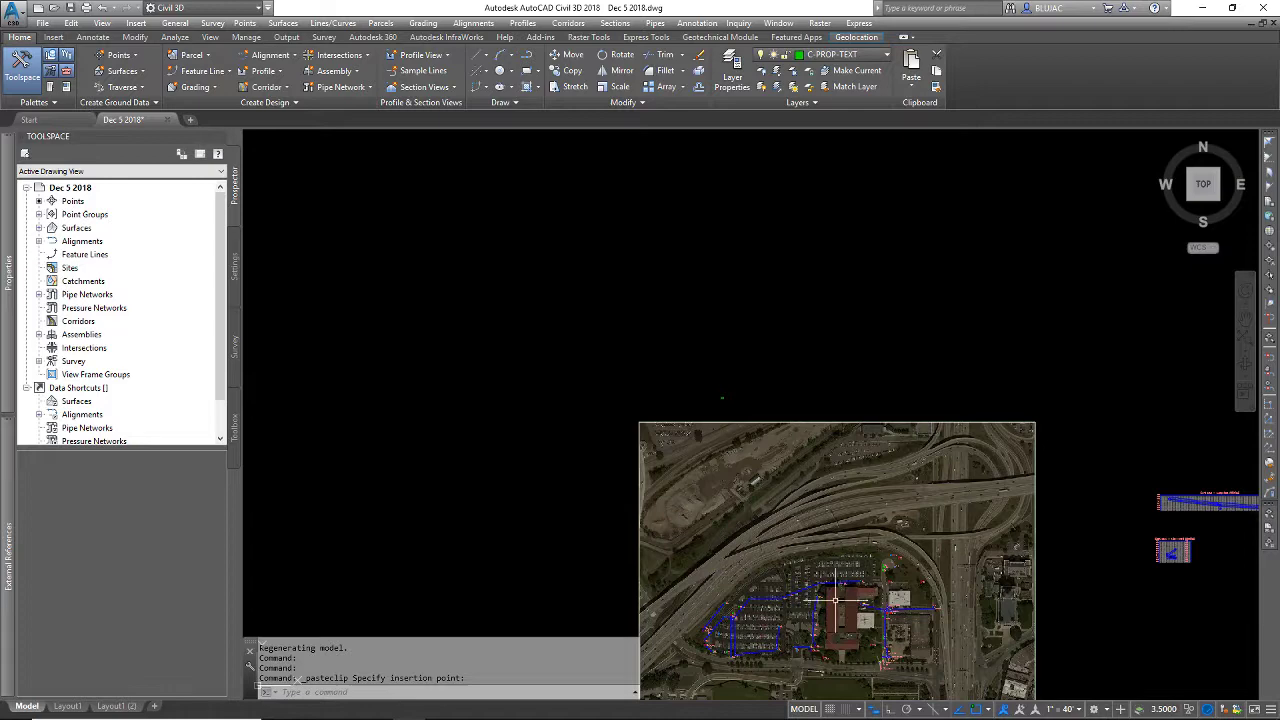
scroll(734, 429, "up", 4)
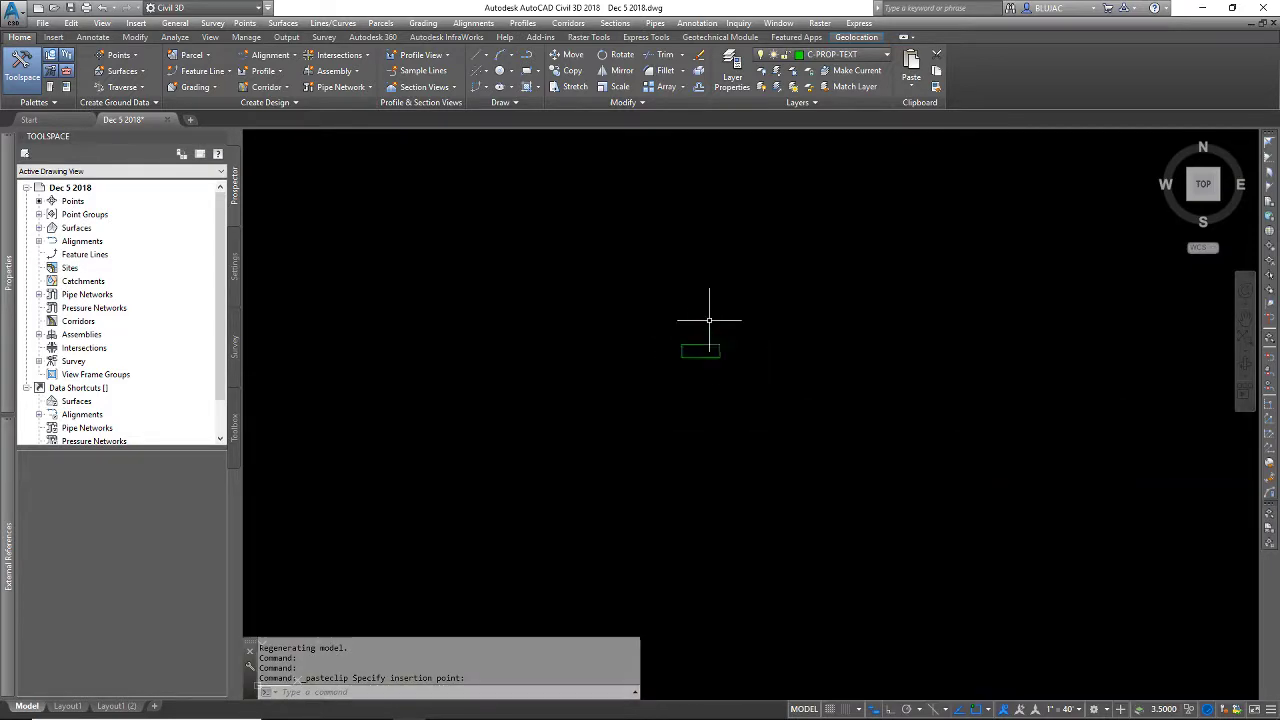
scroll(706, 348, "up", 4)
left_click(765, 331)
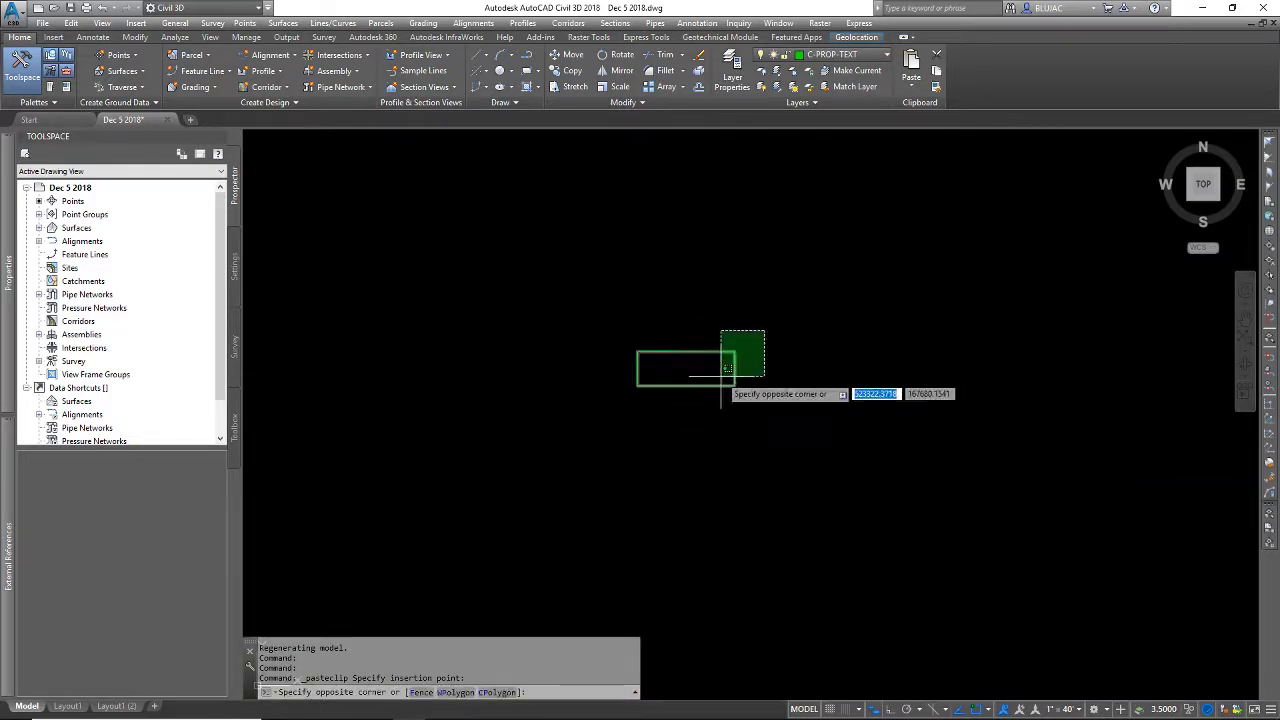
left_click(721, 376)
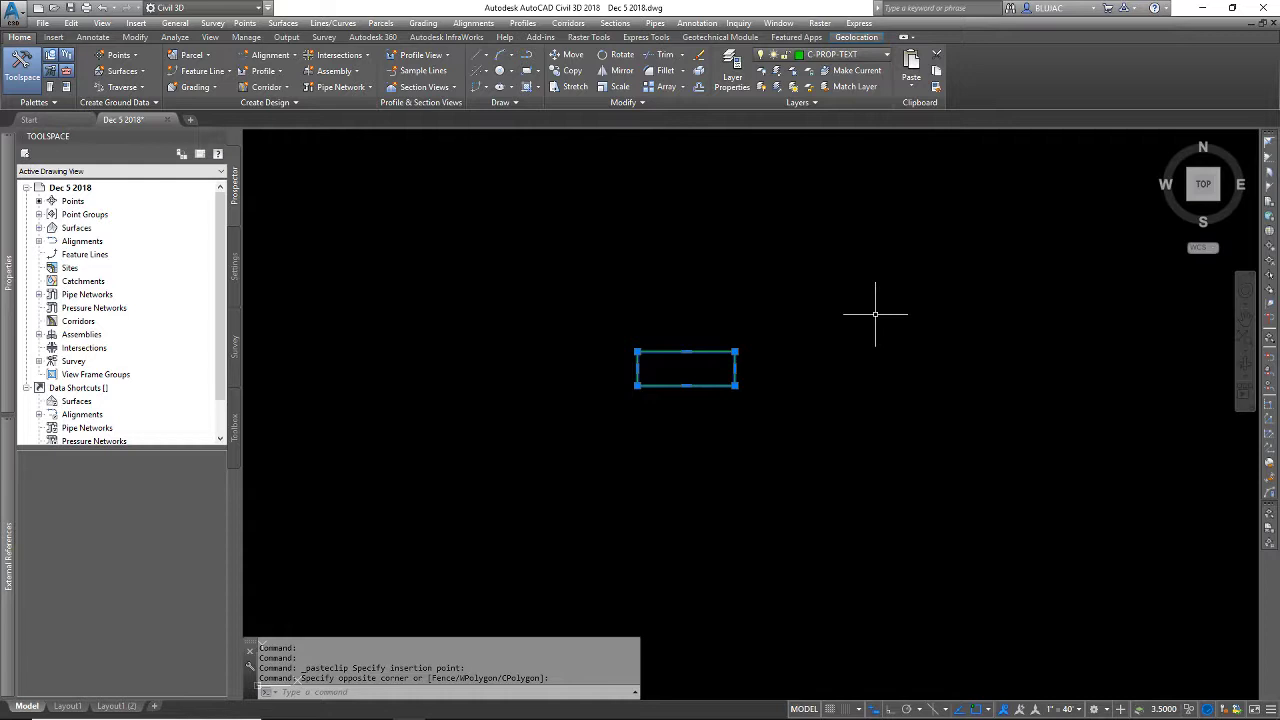
- Scale the pasted rectangle by a factor of 40 about its lower-left corner
type("SCALE")
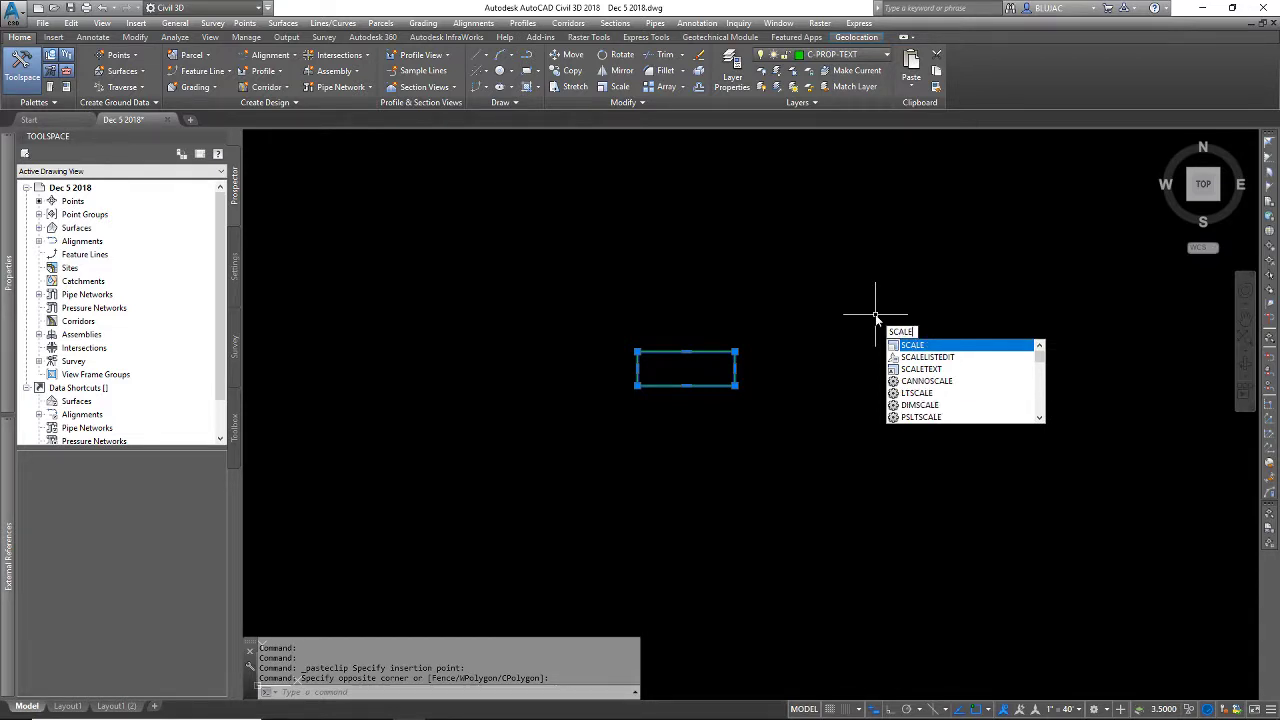
key("Return")
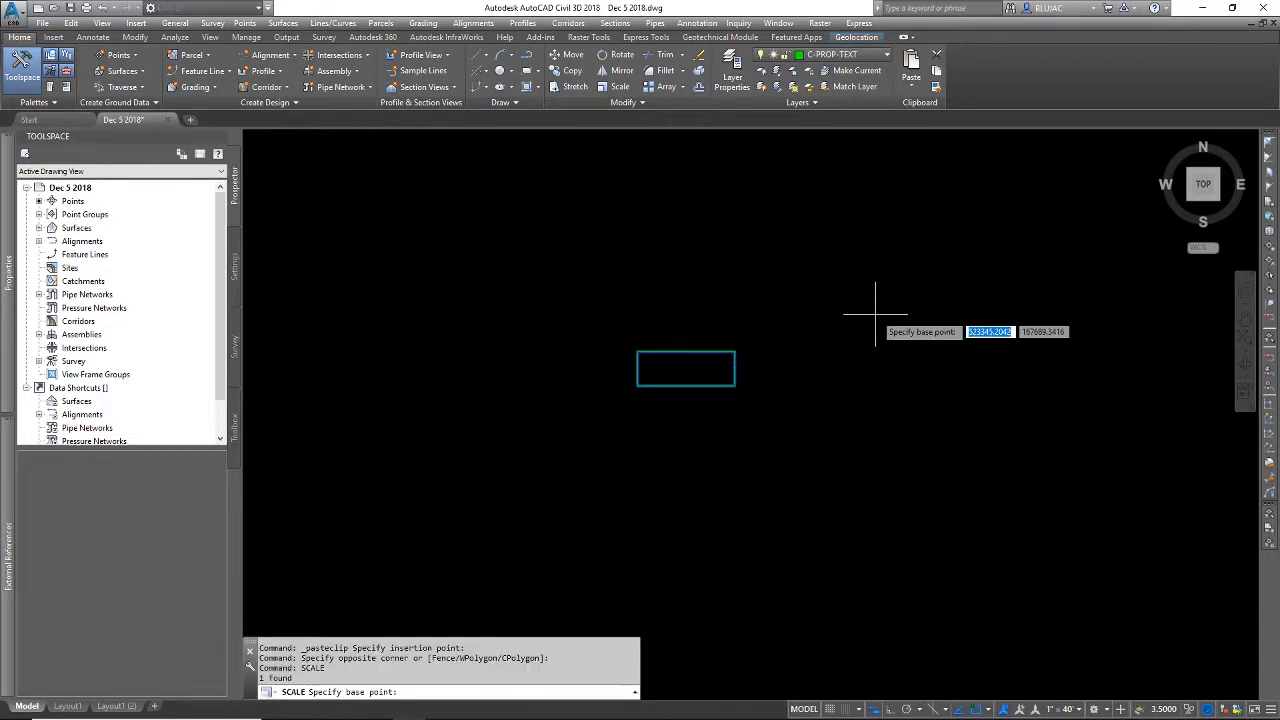
left_click(637, 385)
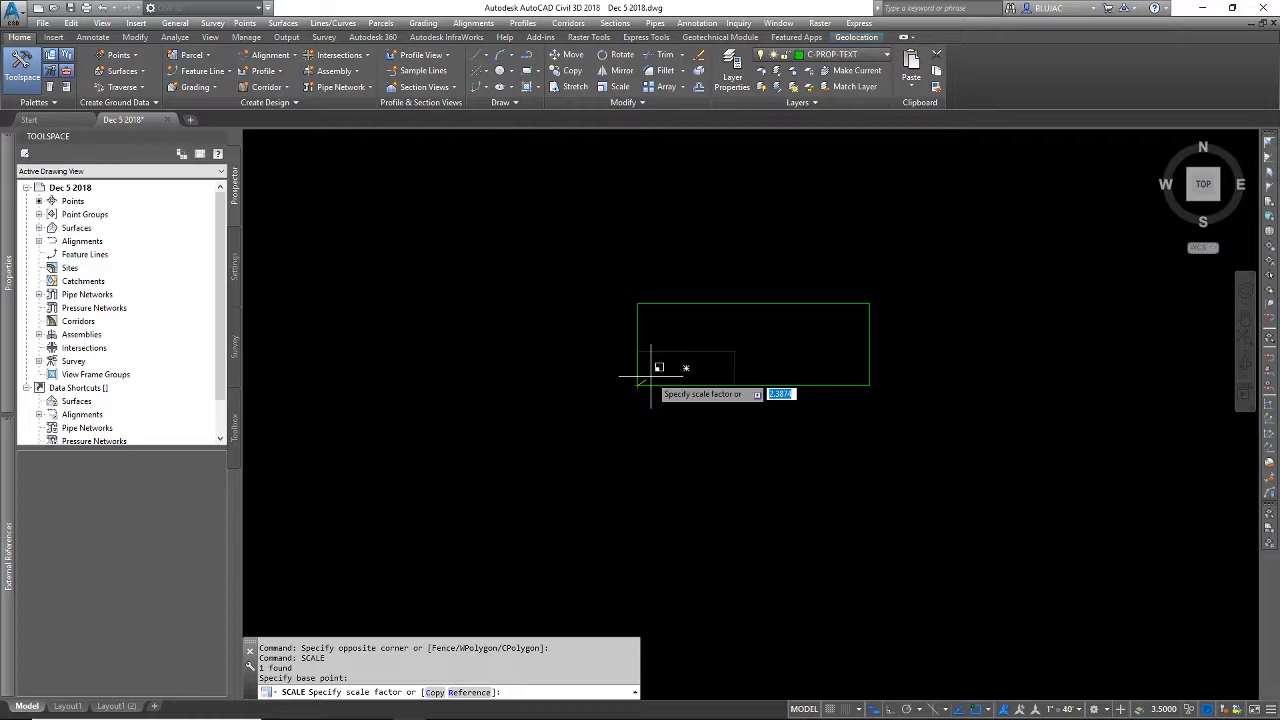
type("40")
key("Return")
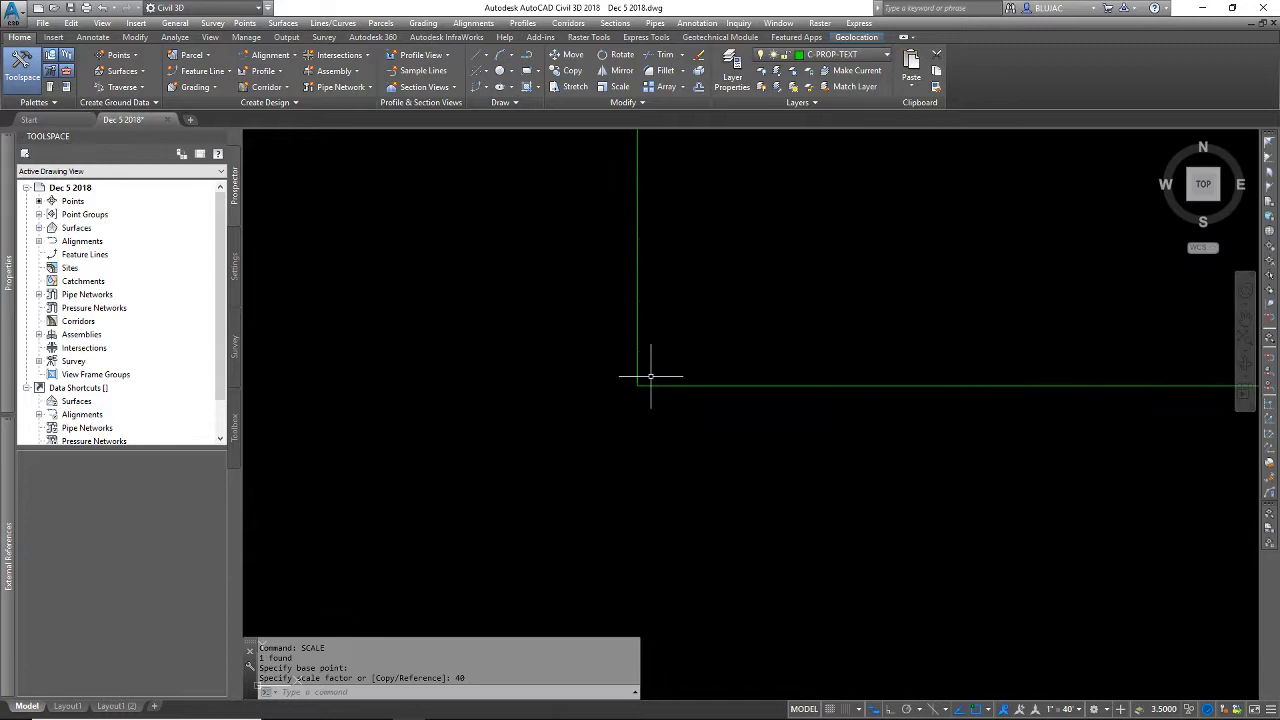
- Zoom out, select the enlarged green rectangle, and switch to the Layout1 sheet
scroll(645, 379, "down", 5)
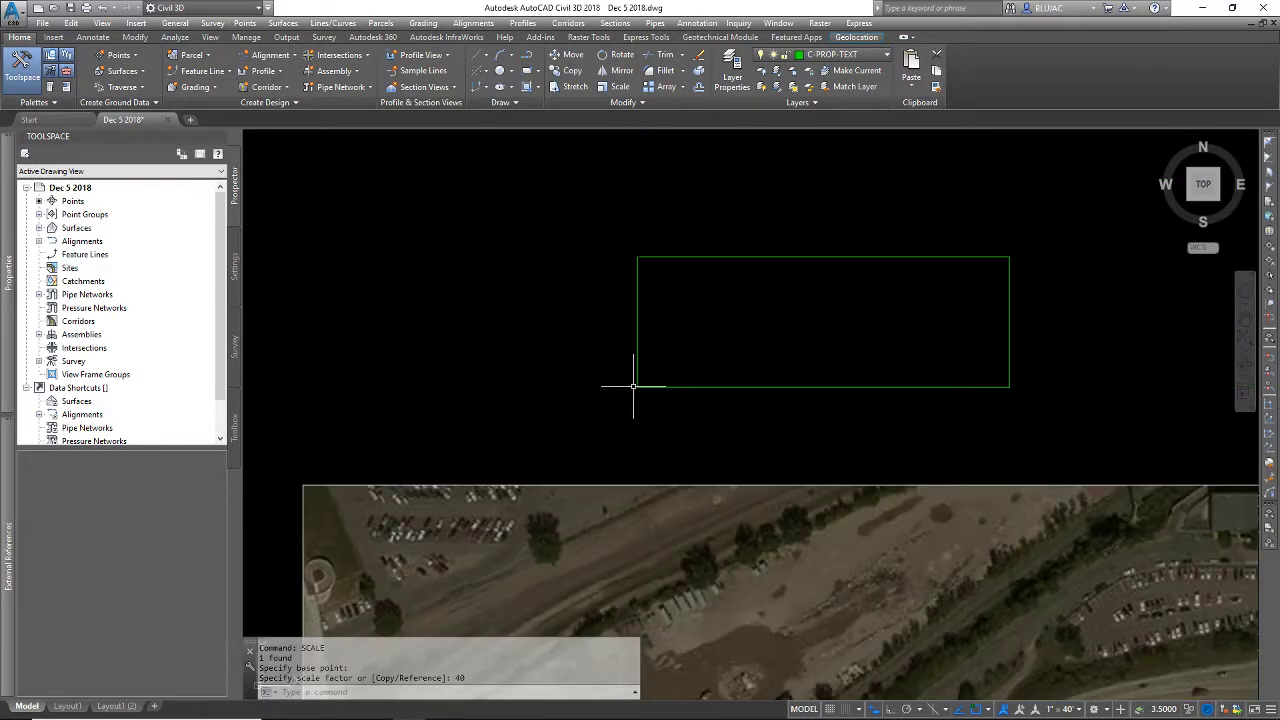
scroll(631, 381, "down", 2)
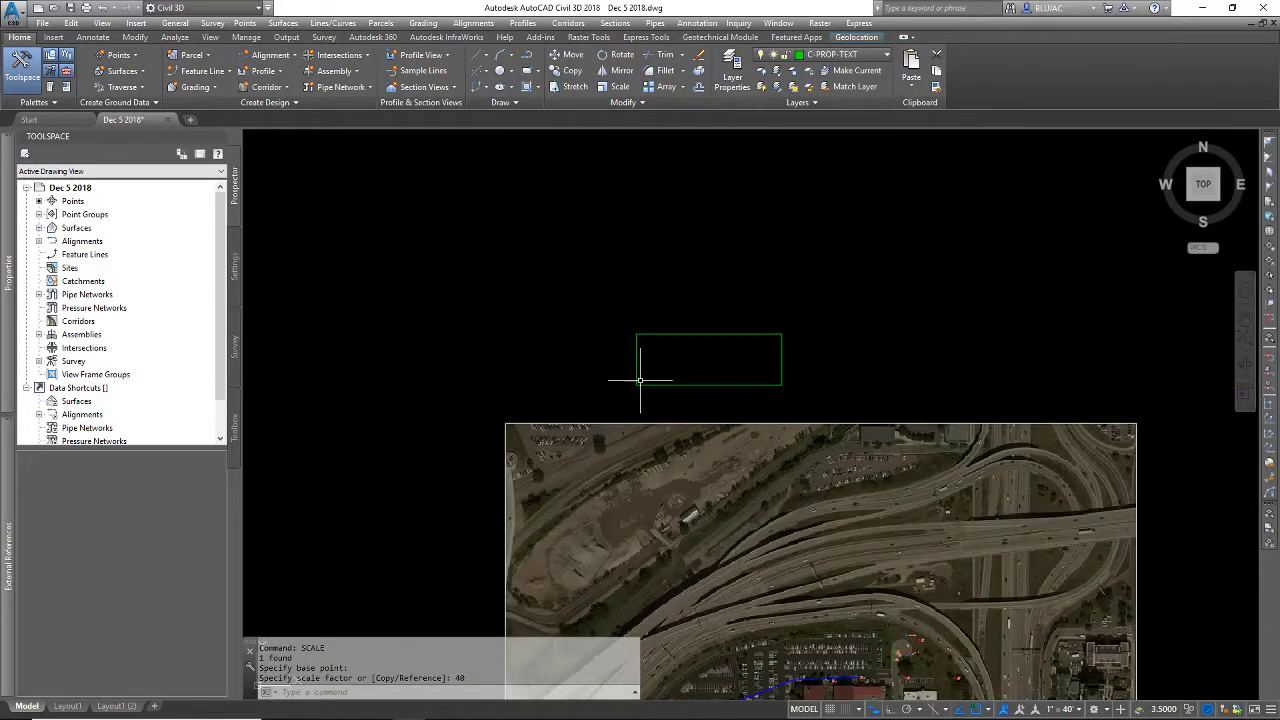
left_click(667, 333)
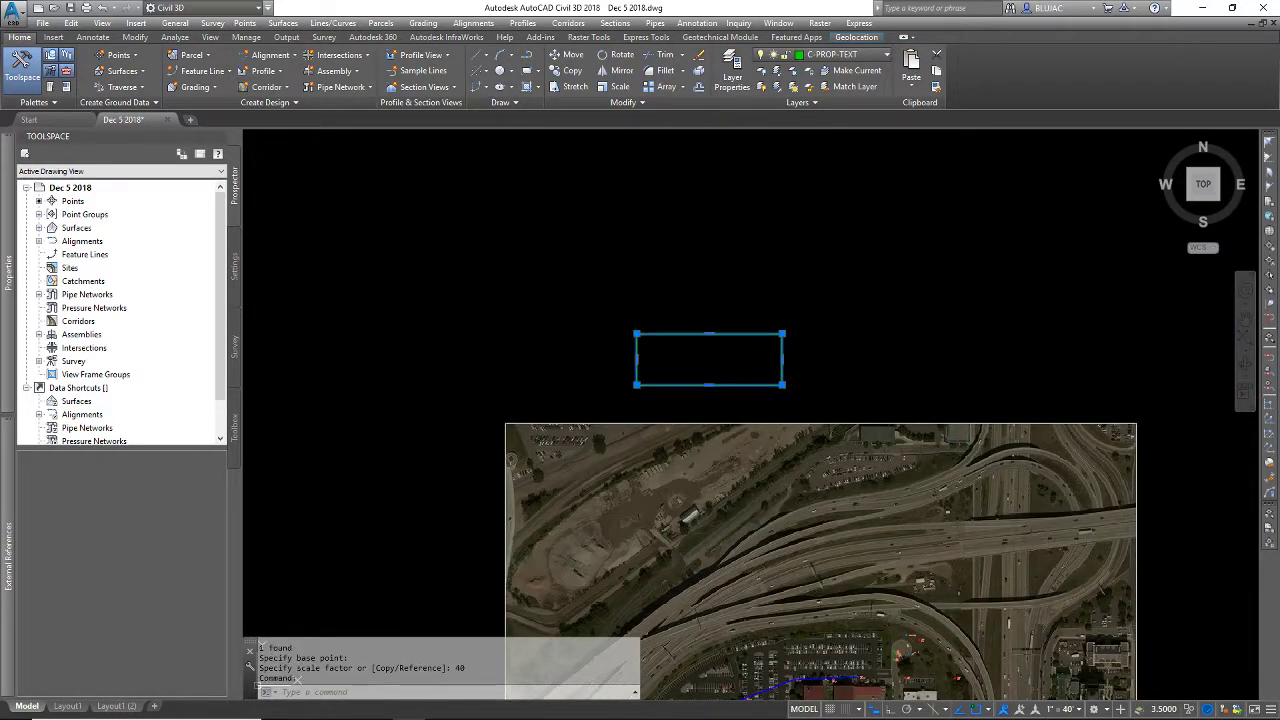
left_click(66, 706)
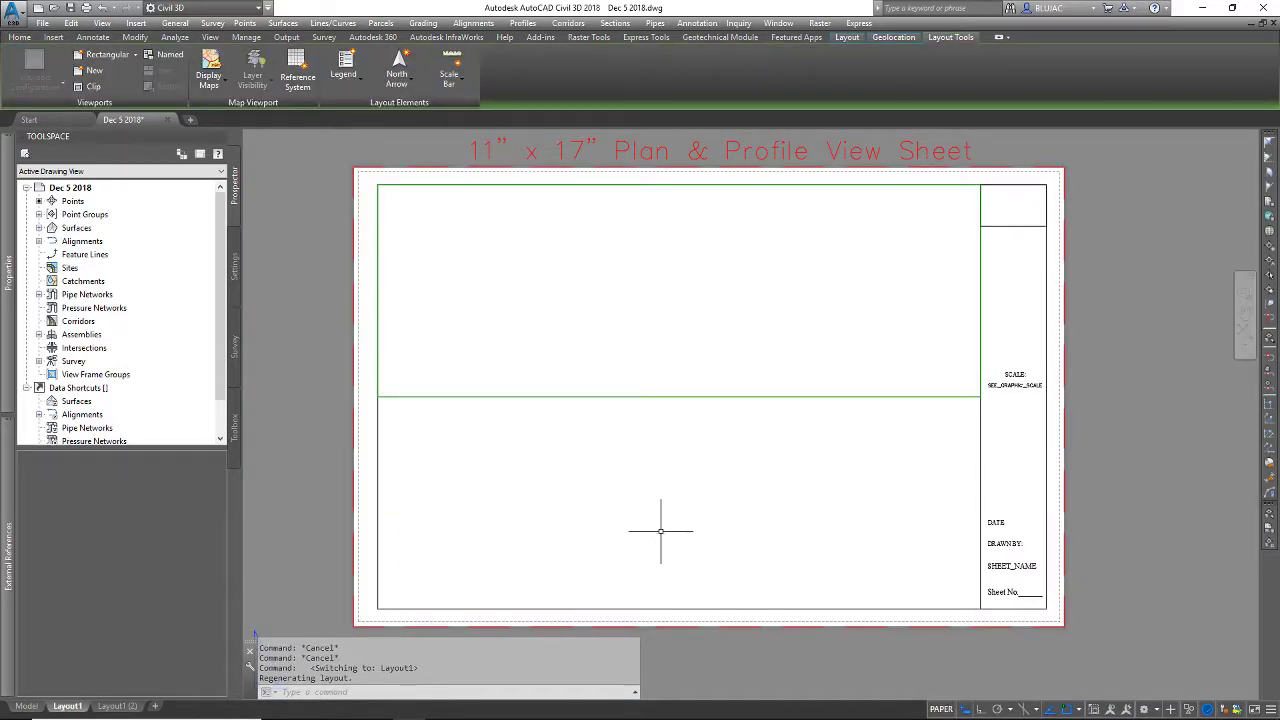
- In model space, move the green rectangle by its left edge over the pipe junction east of the large building
left_click(27, 706)
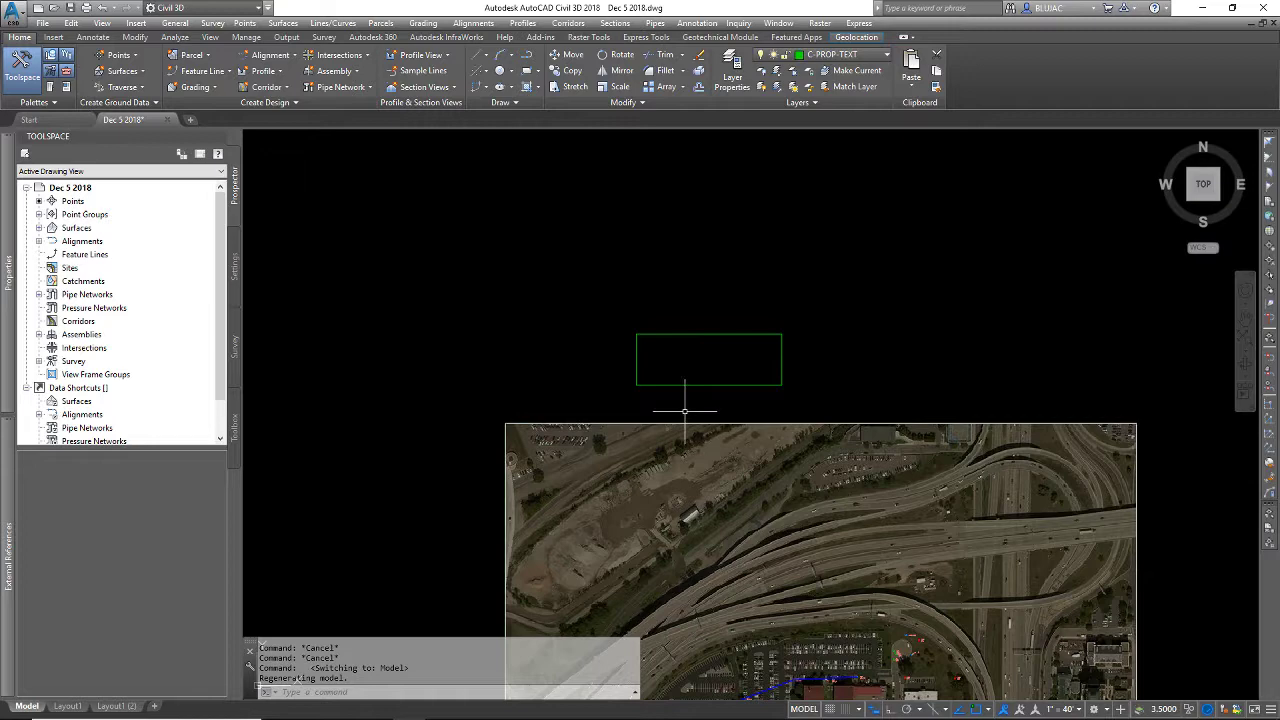
scroll(684, 410, "down", 2)
left_click(704, 240)
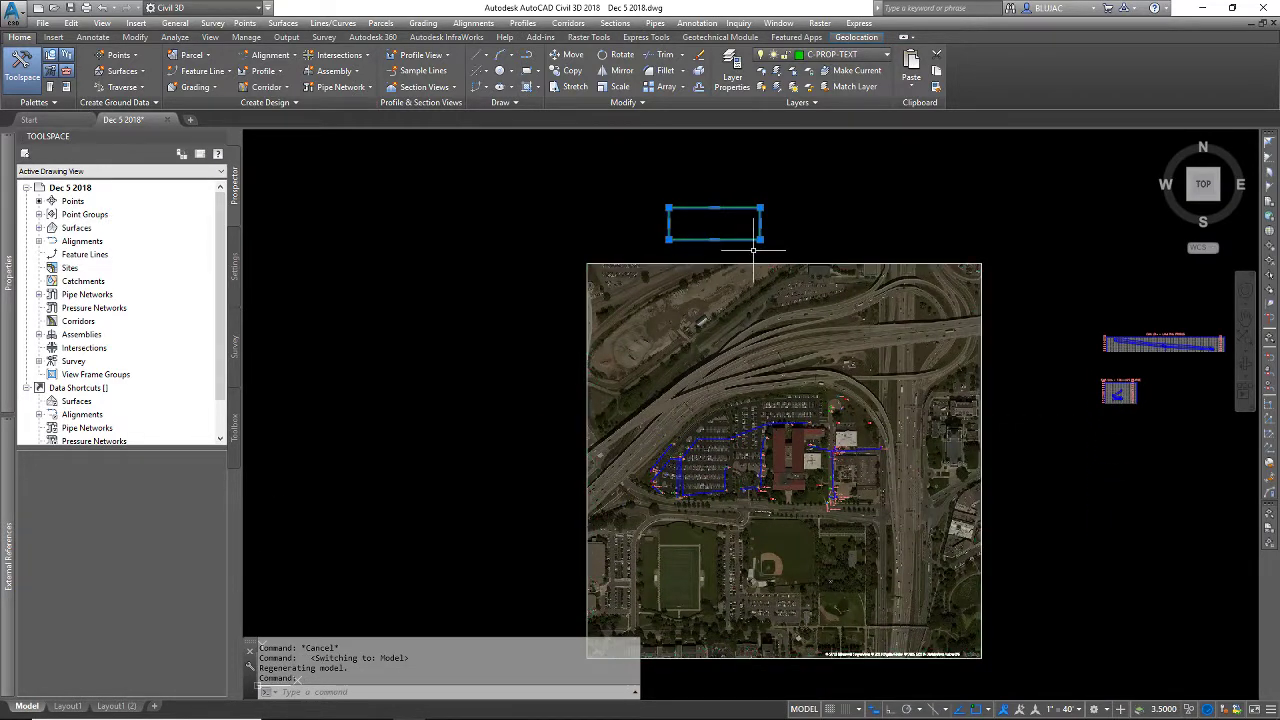
type("m")
key("Return")
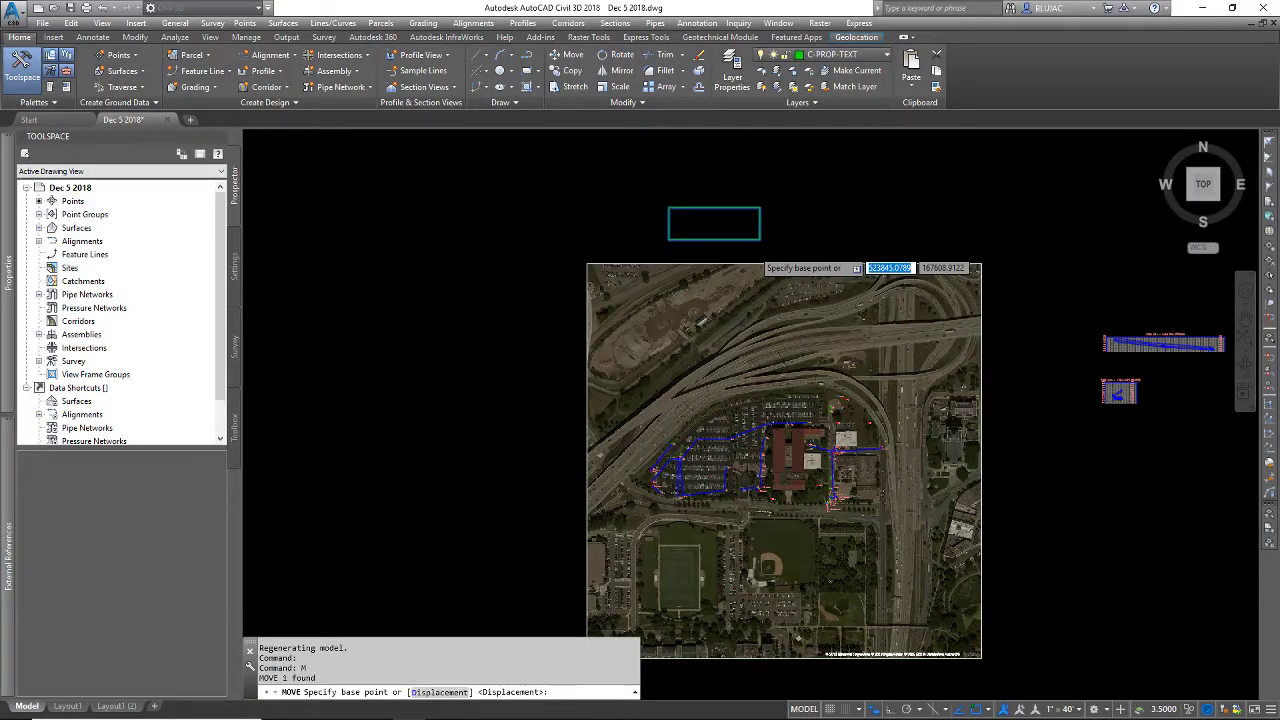
left_click(669, 223)
scroll(812, 465, "up", 2)
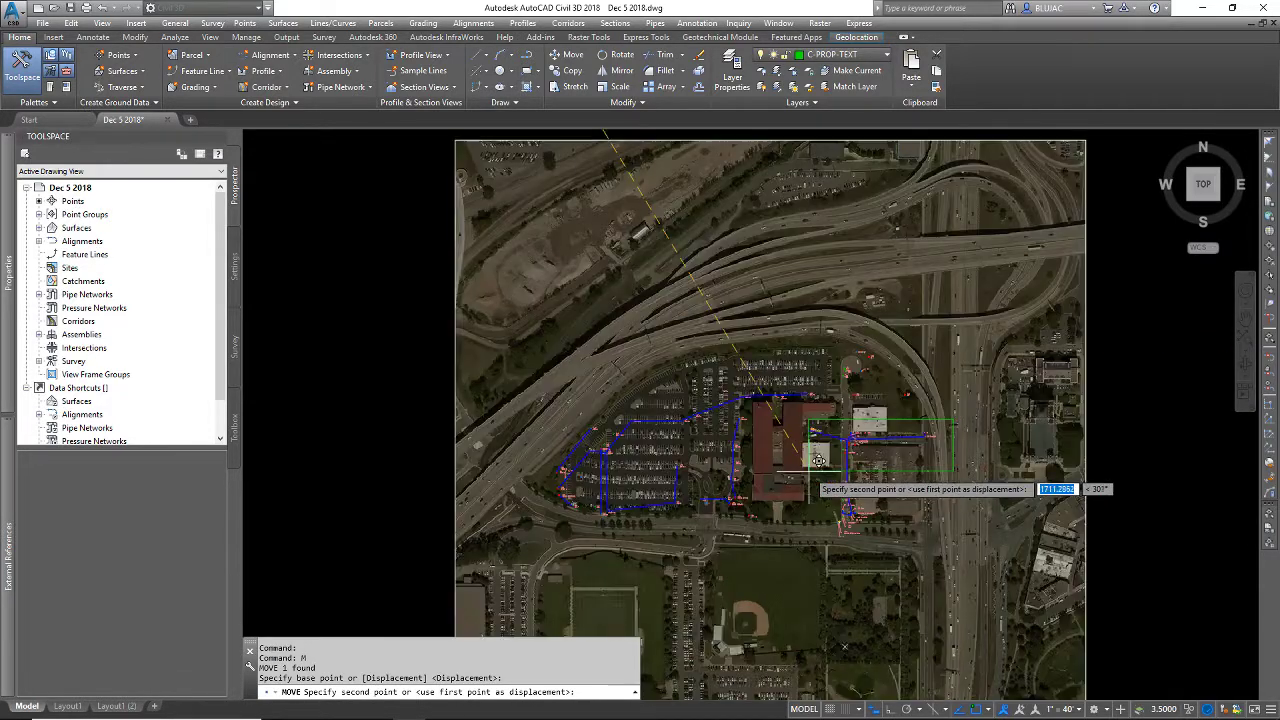
scroll(818, 460, "up", 2)
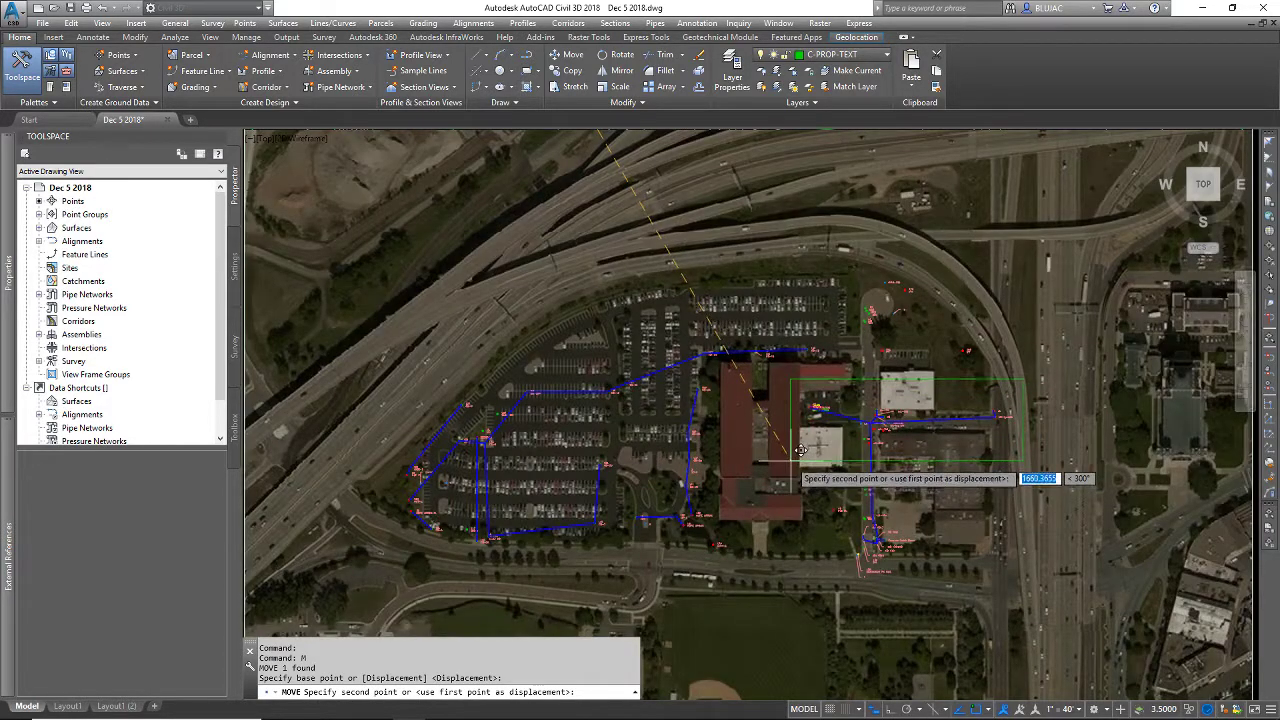
scroll(815, 448, "up", 5)
middle_click_drag(834, 420, 517, 413)
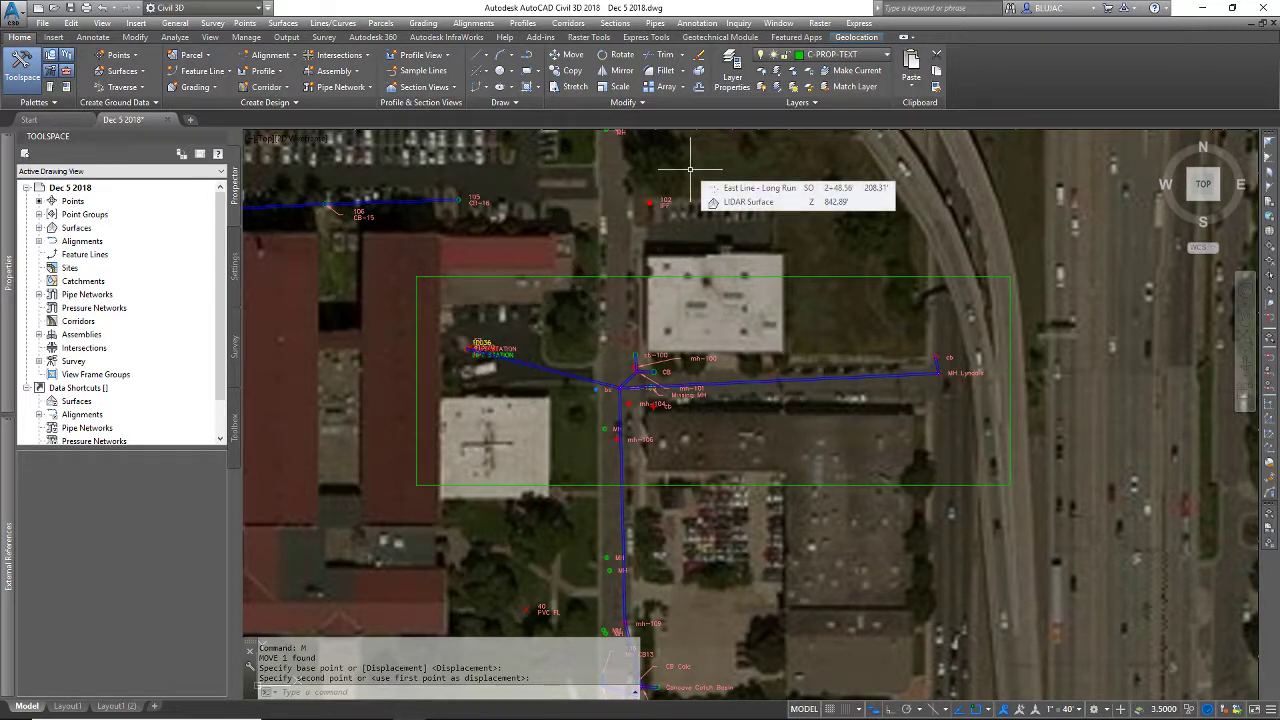
left_click(690, 170)
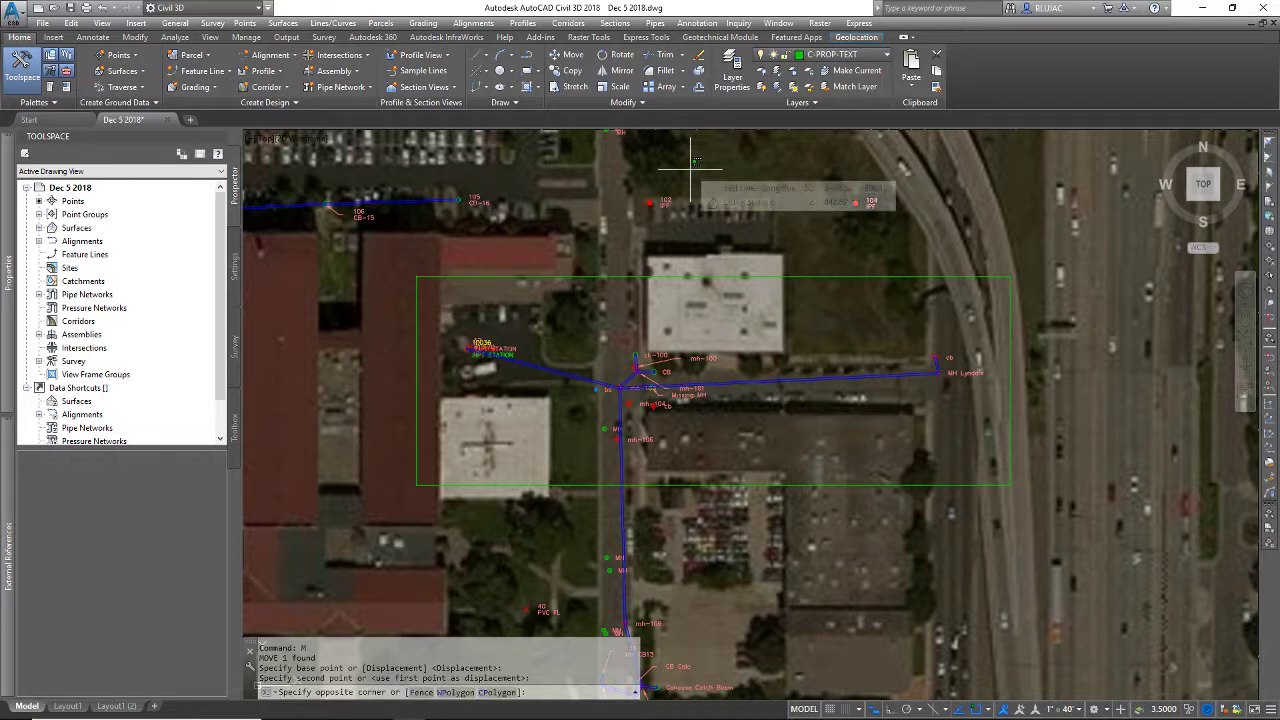
- Create the named view 'East Site' from a window drawn around the green rectangle
left_click(575, 265)
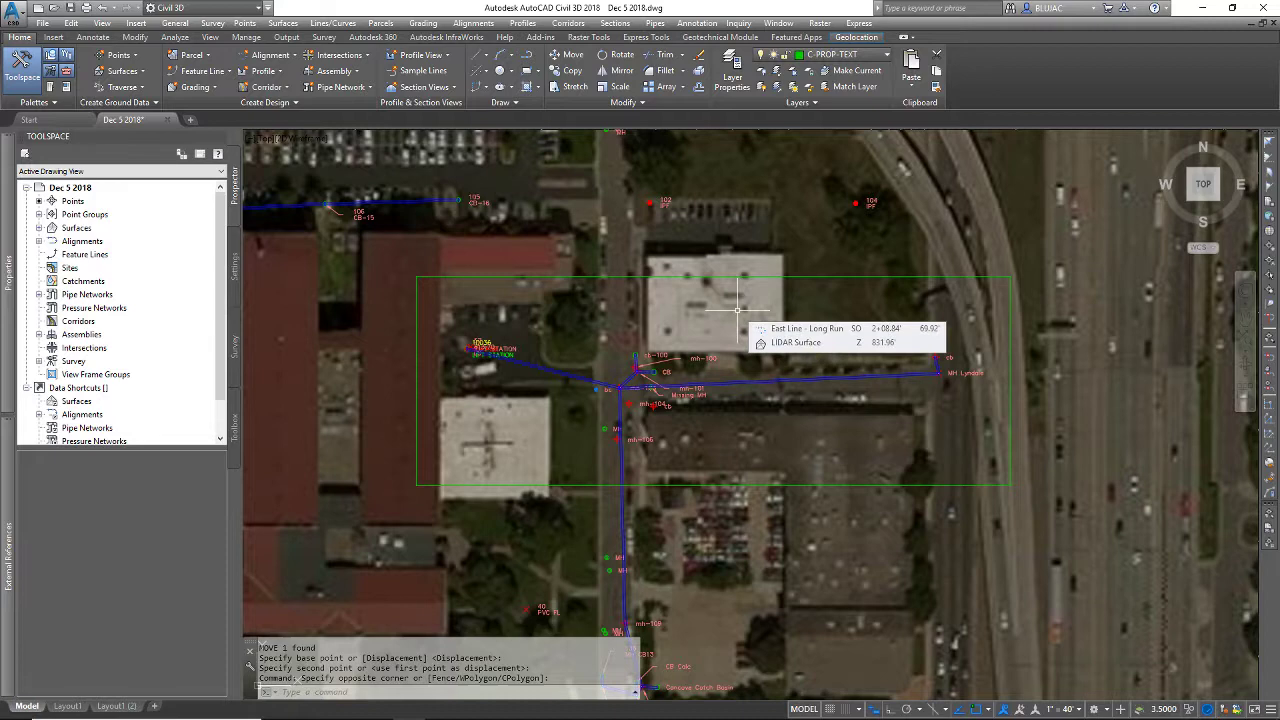
type("v")
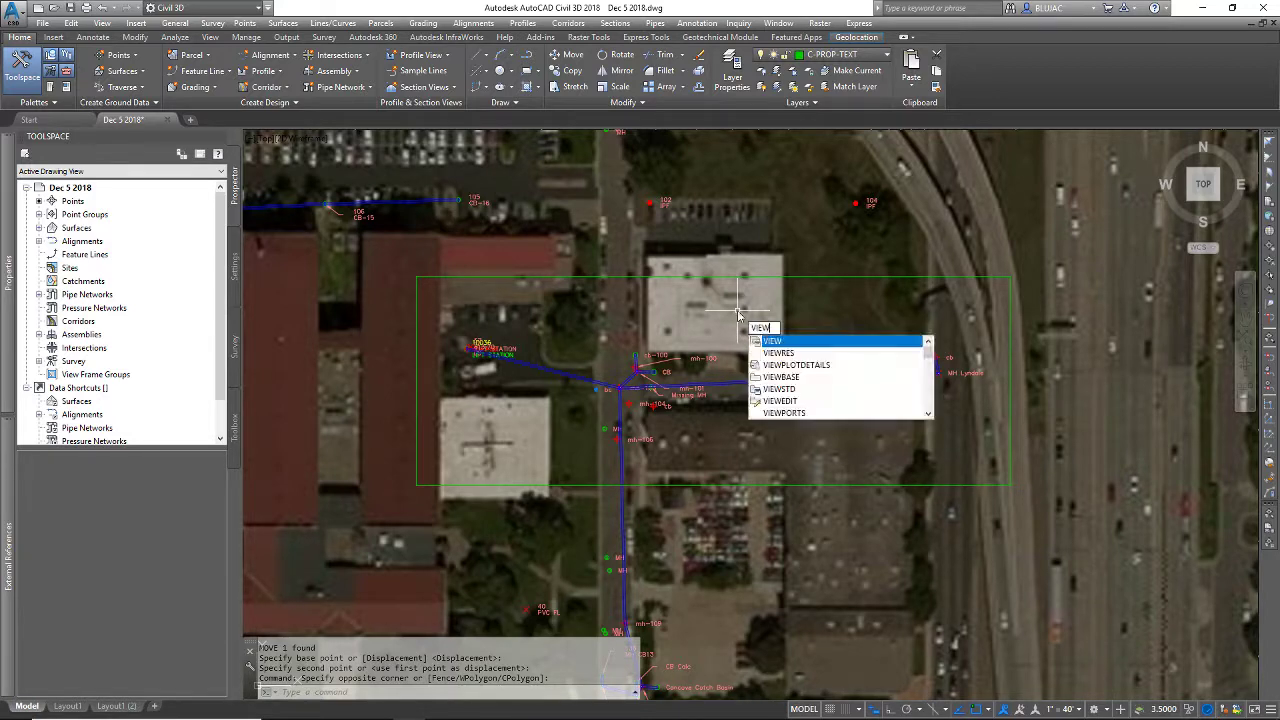
type("iew")
key("Return")
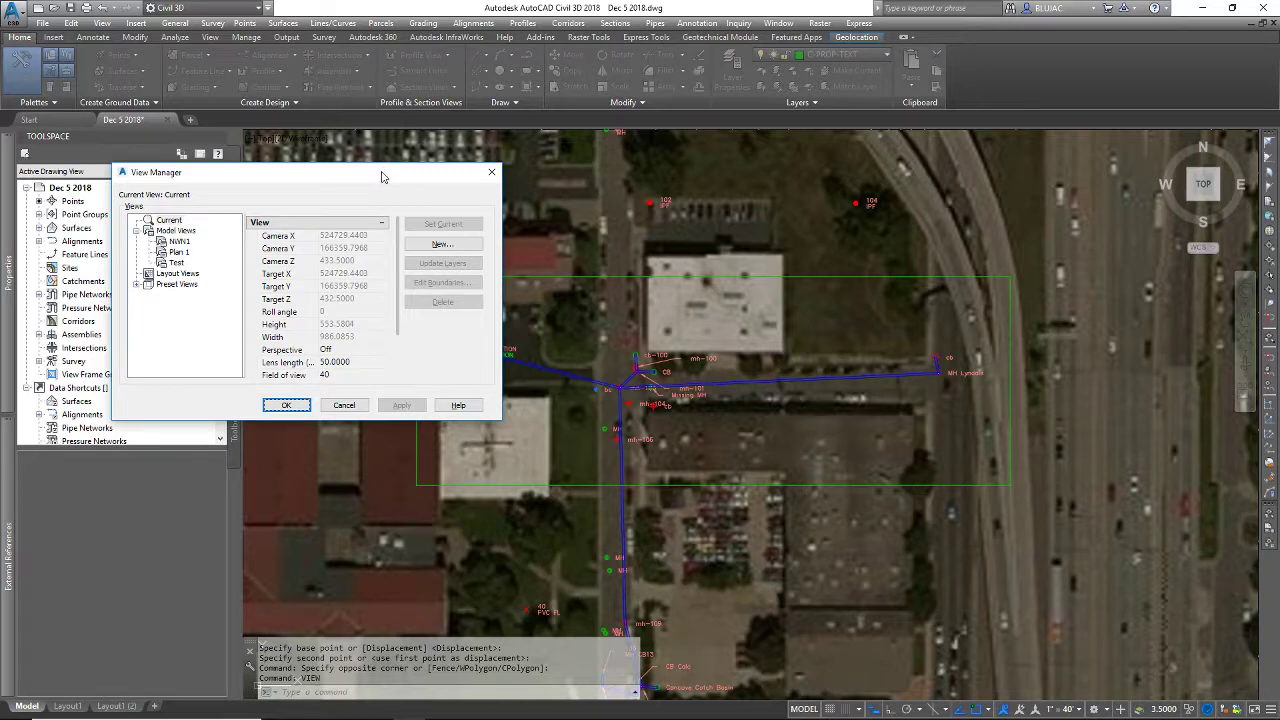
left_click_drag(381, 177, 436, 63)
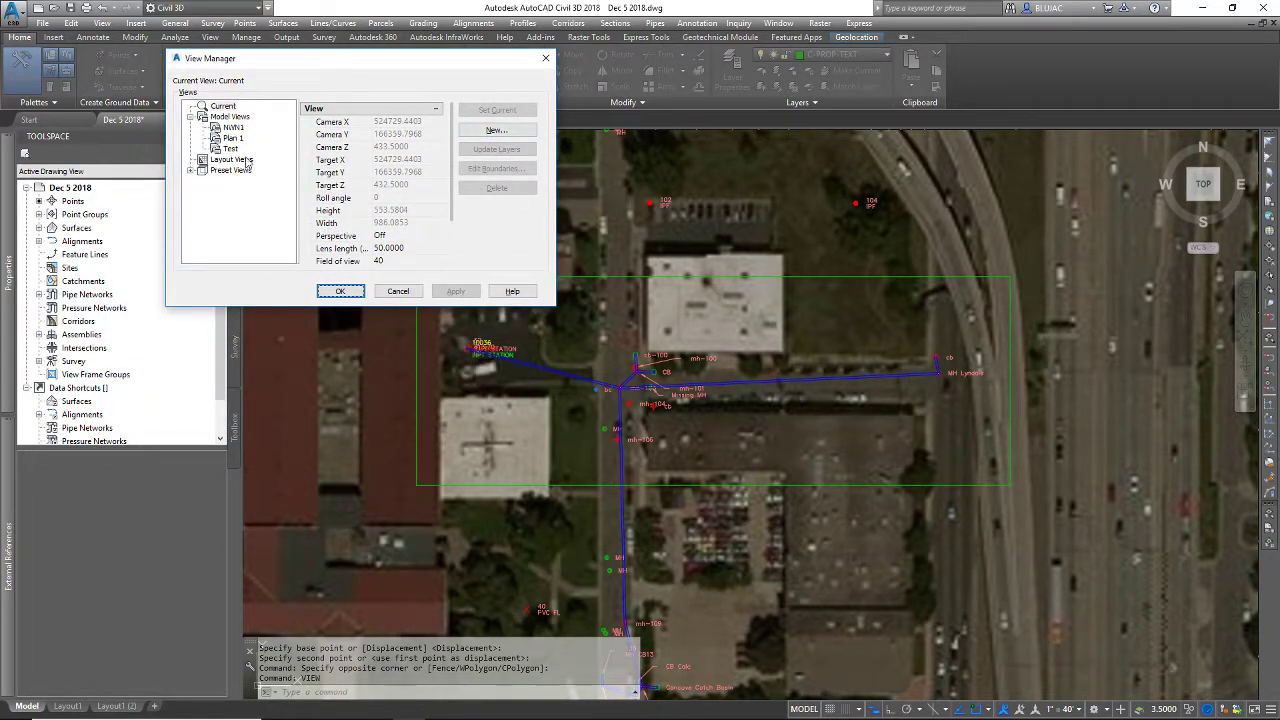
left_click(497, 131)
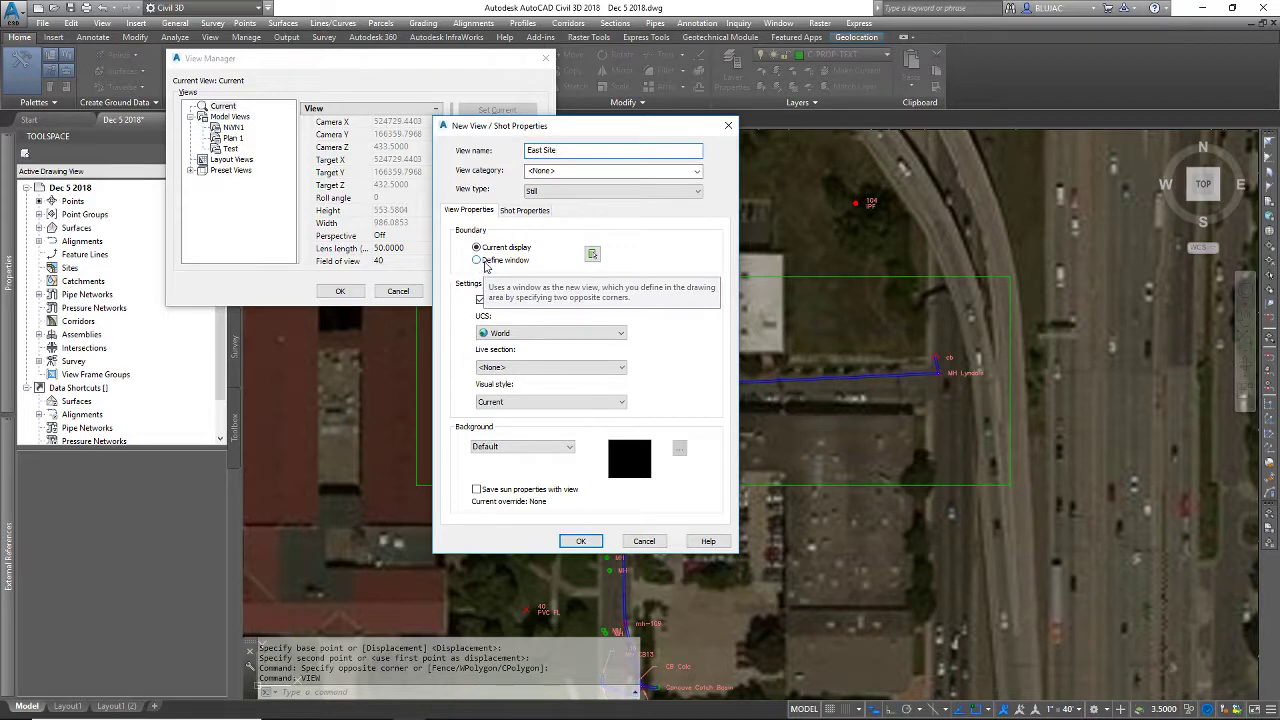
left_click(477, 261)
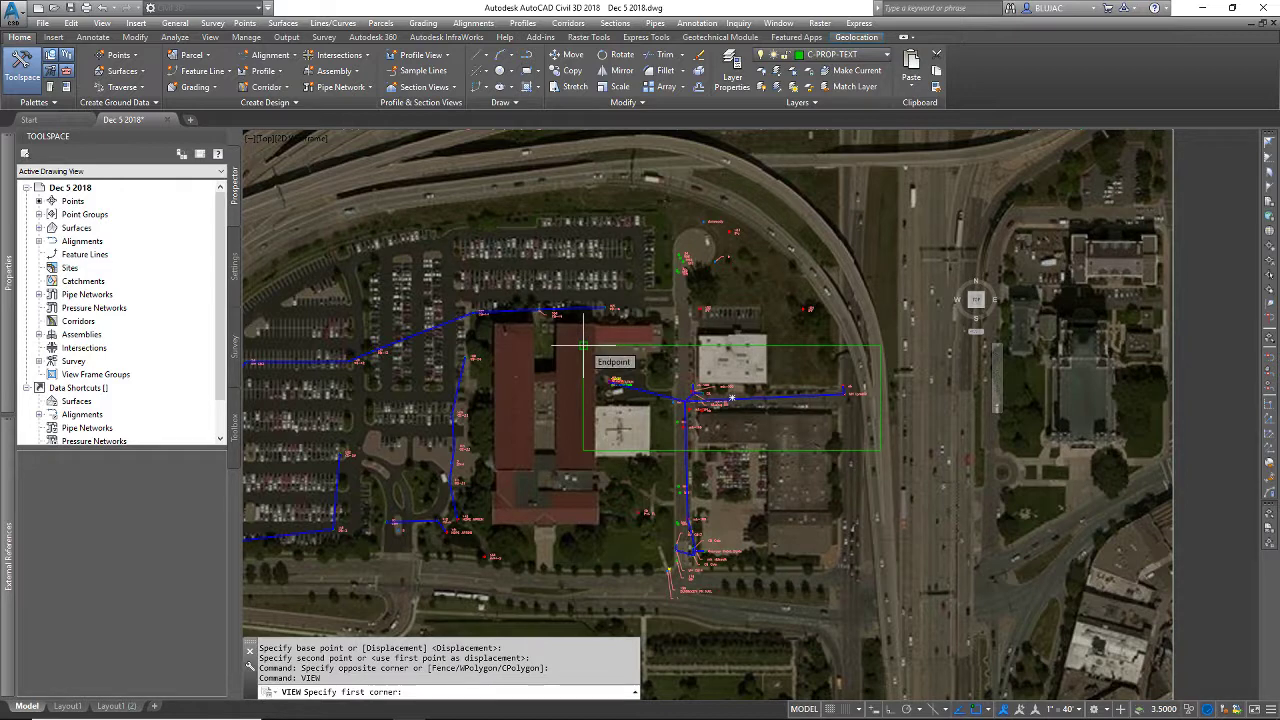
left_click(583, 346)
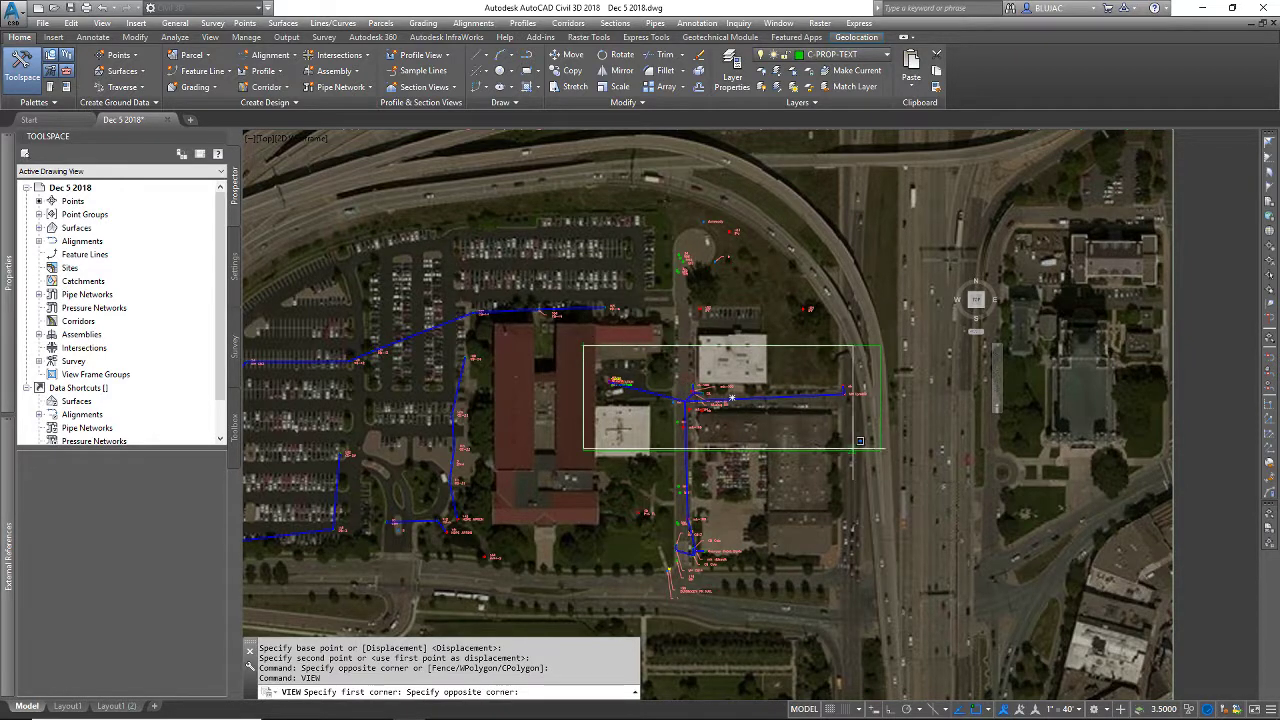
left_click(888, 443)
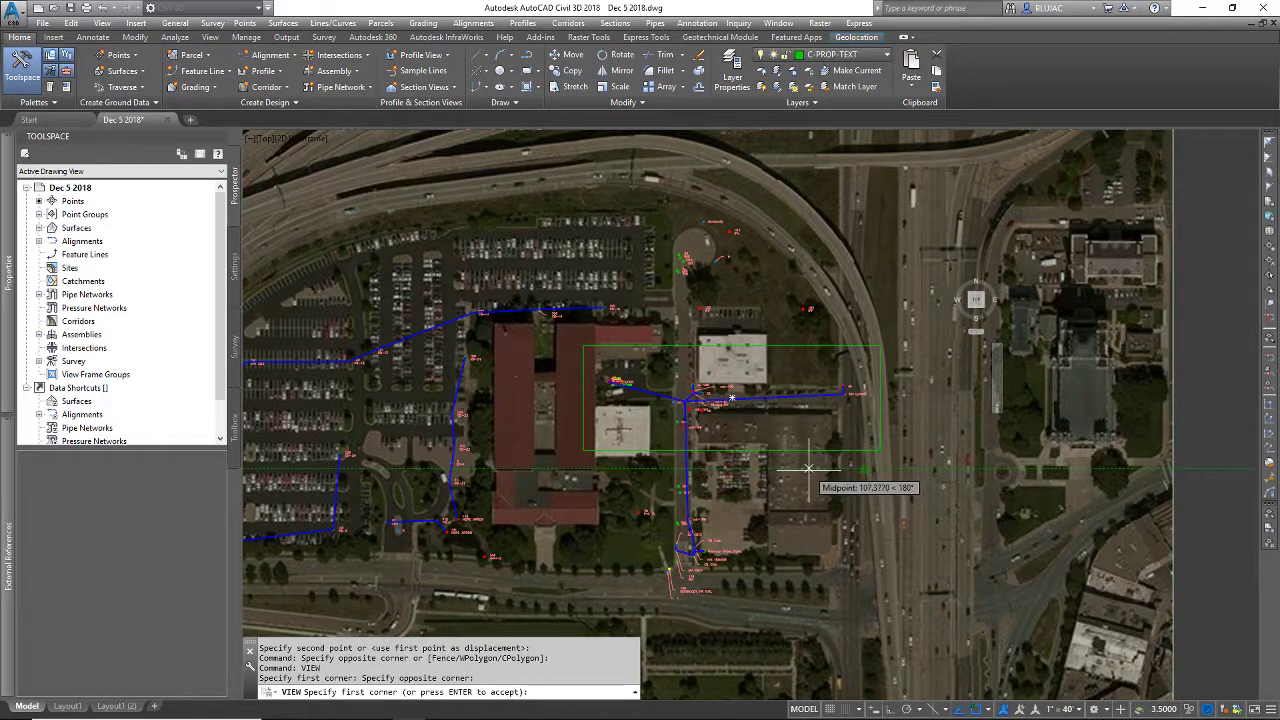
key("Return")
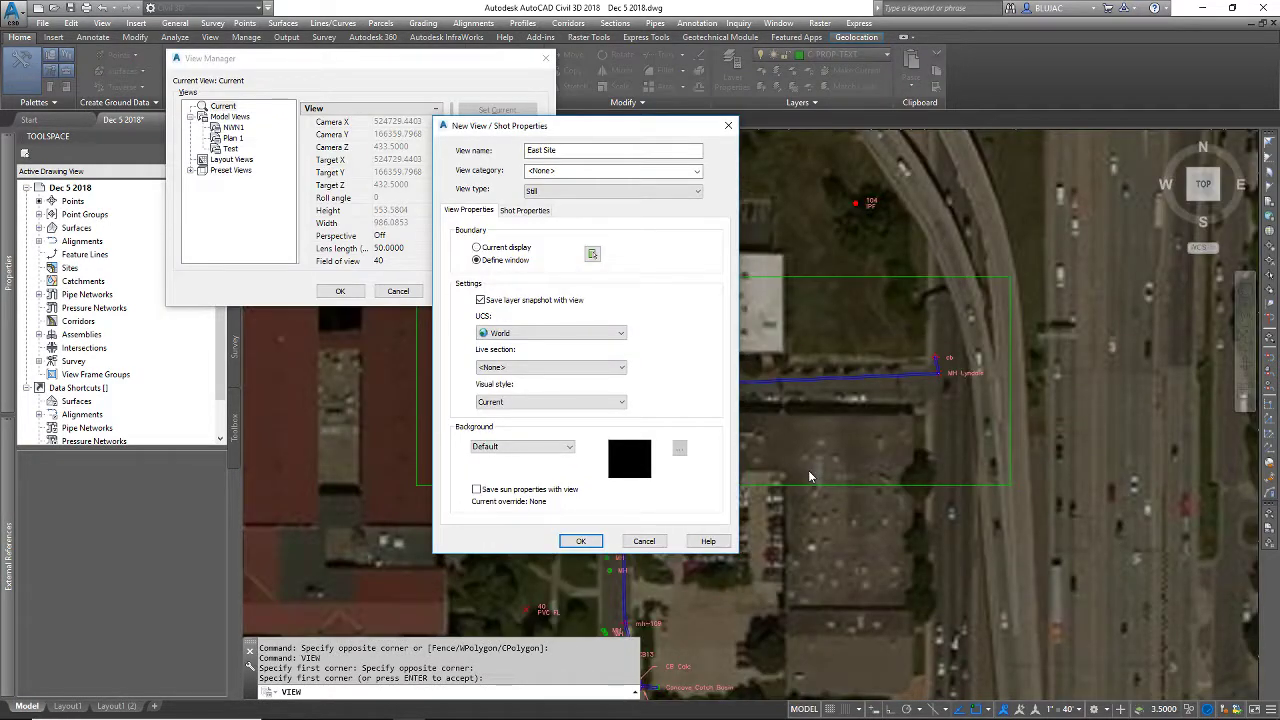
left_click(597, 541)
left_click(340, 291)
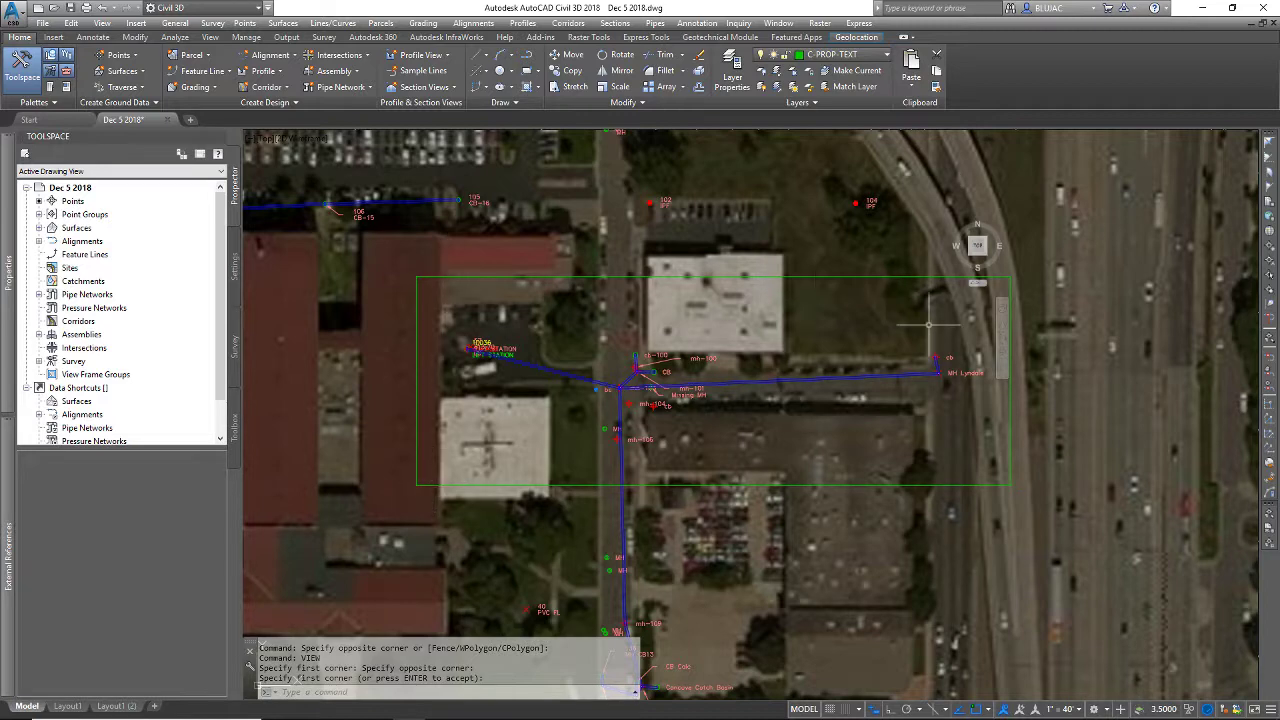
- On Layout1, create an MVIEW viewport from the sheet's top-left corner to the title-block corner
left_click(67, 706)
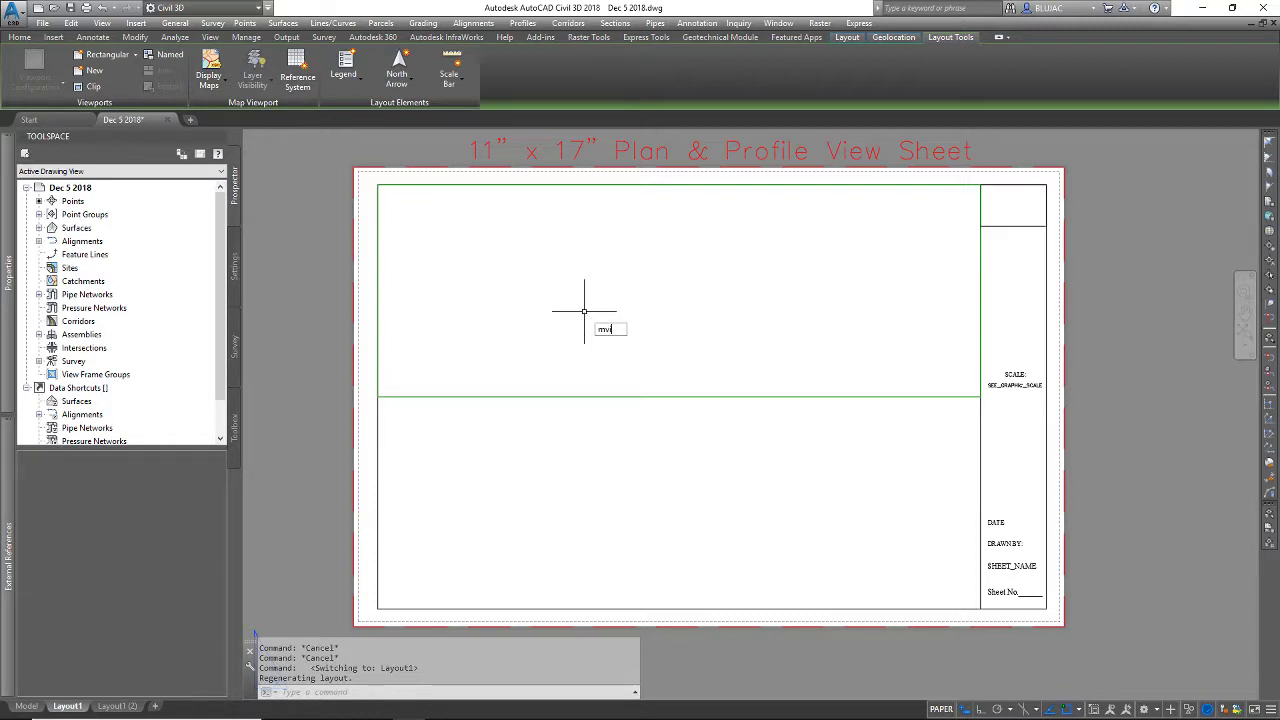
key("Return")
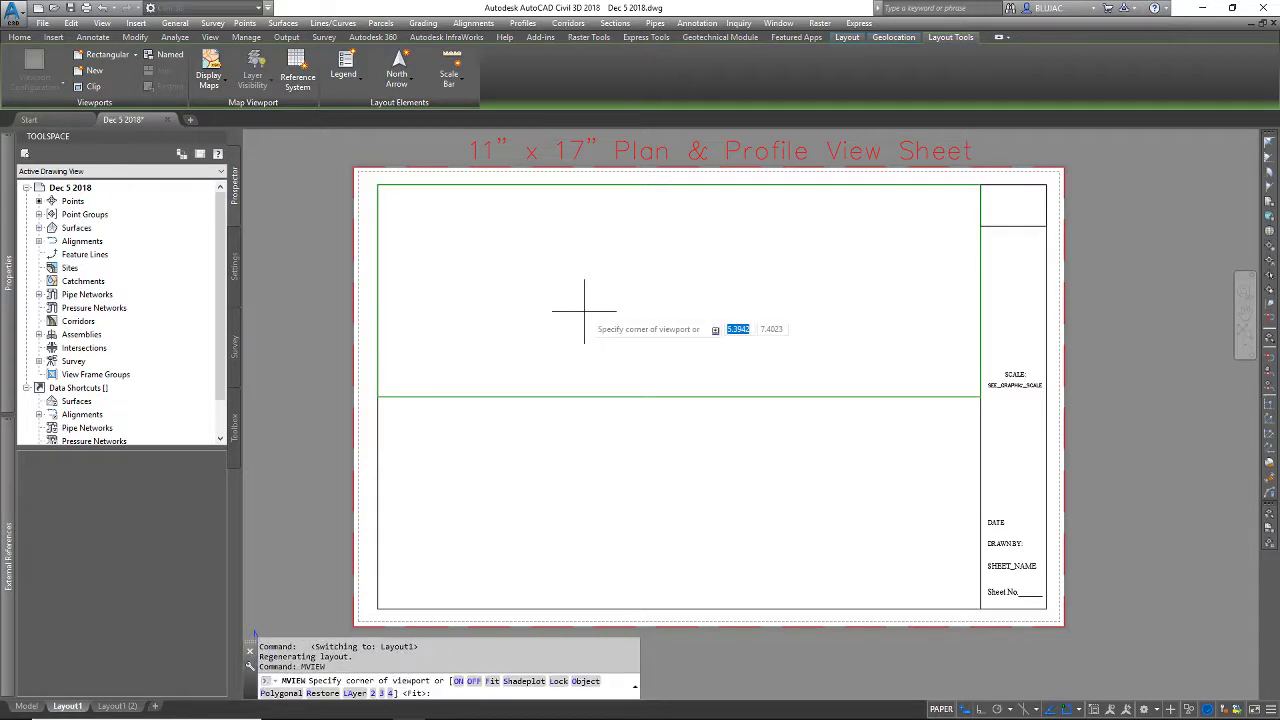
left_click(377, 185)
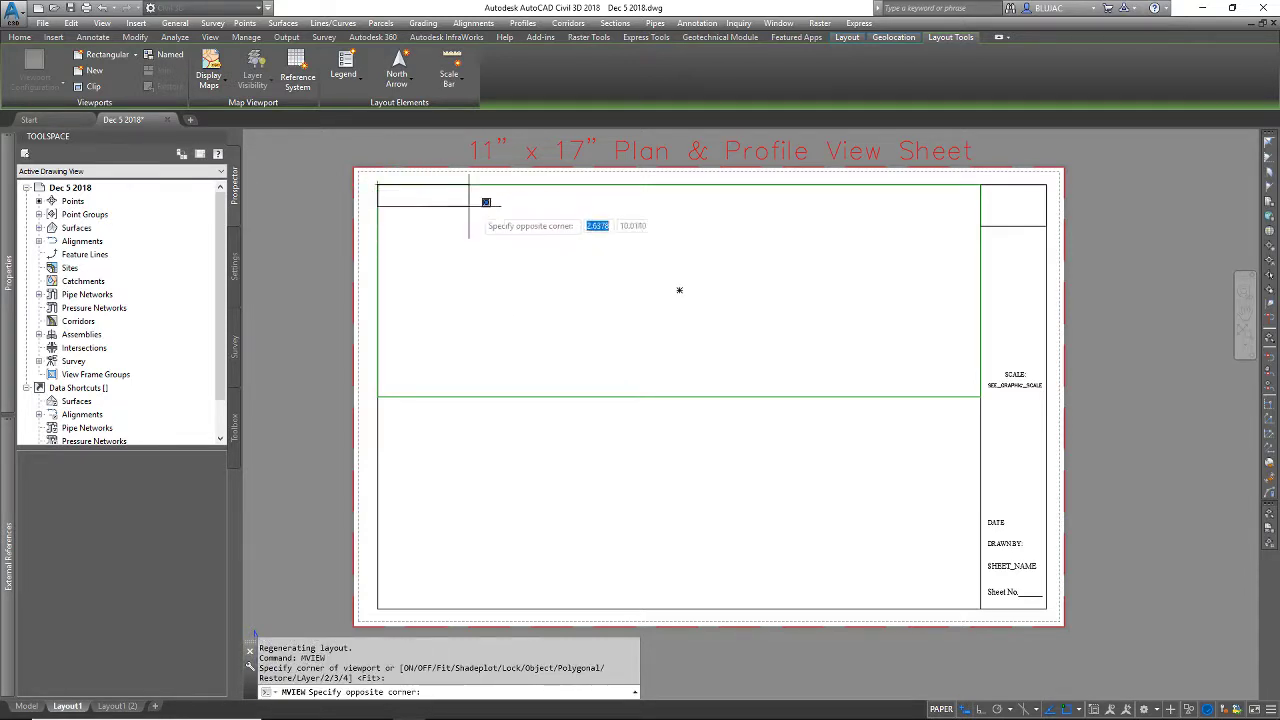
left_click(980, 395)
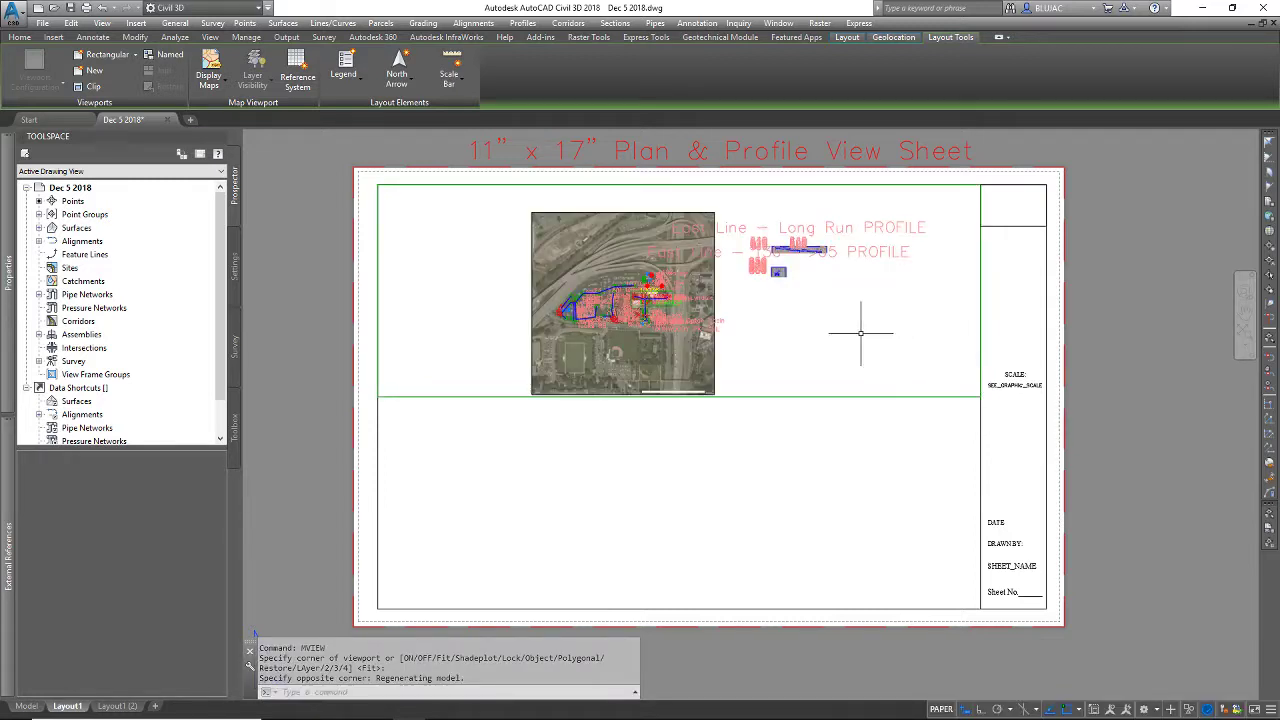
key("Escape")
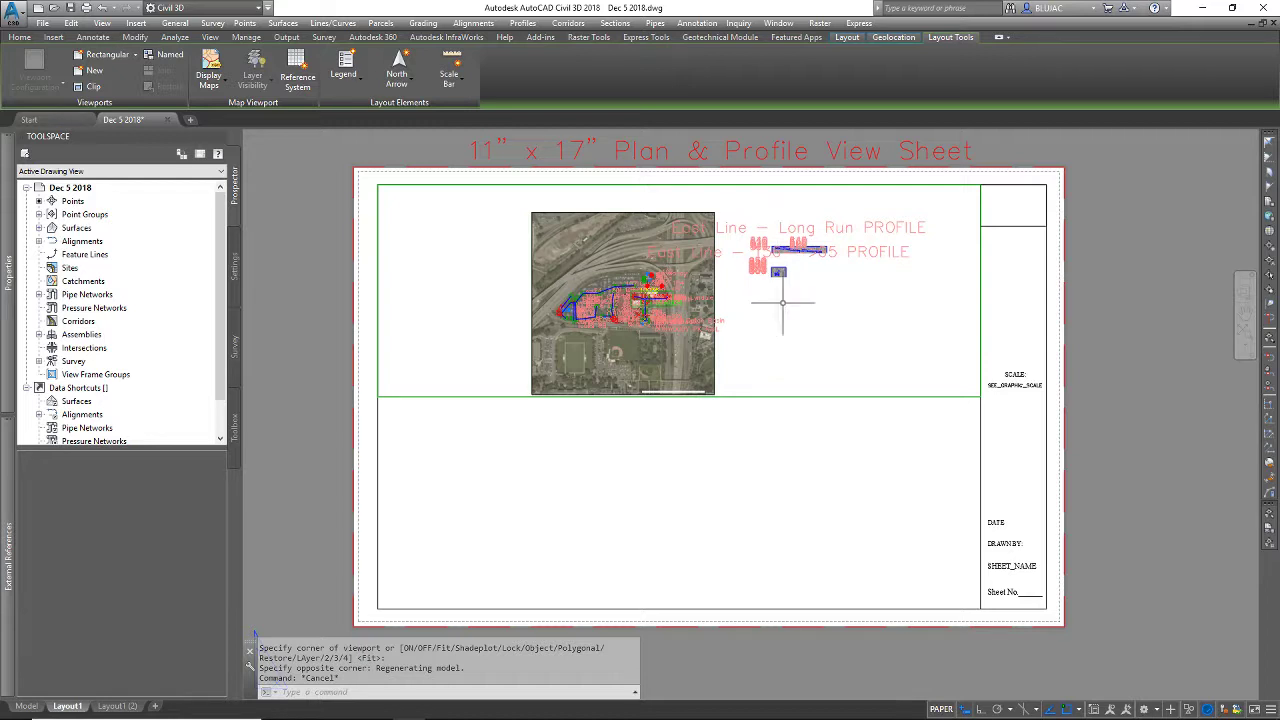
- Activate the viewport and REGEN to clean up the display of the rectangle around the pipes
double_click(784, 306)
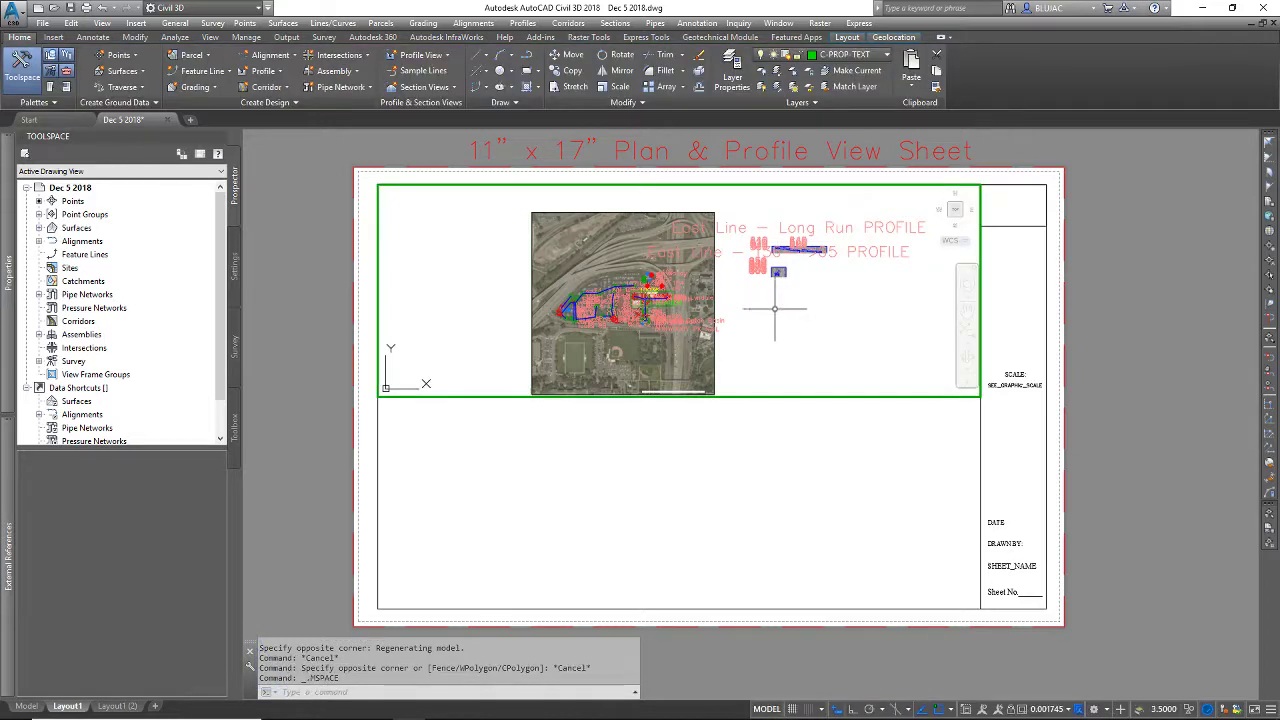
type("regen")
key("Return")
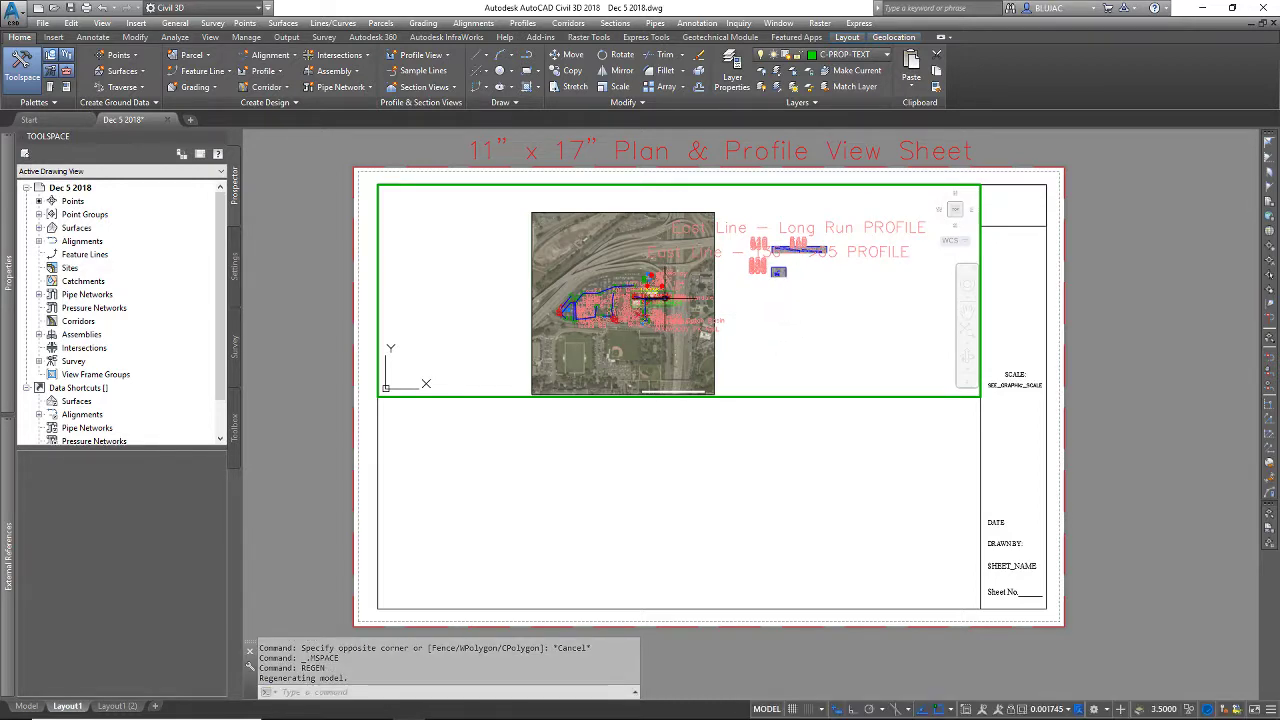
scroll(655, 297, "up", 8)
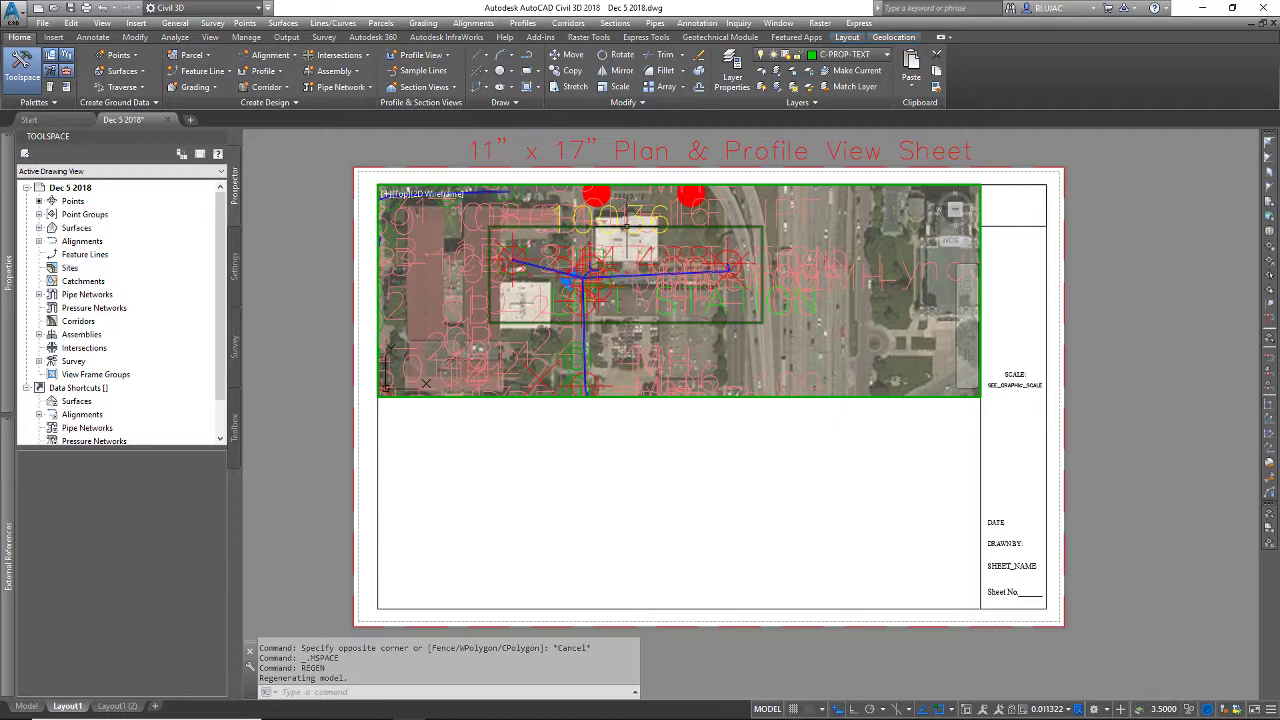
left_click(626, 227)
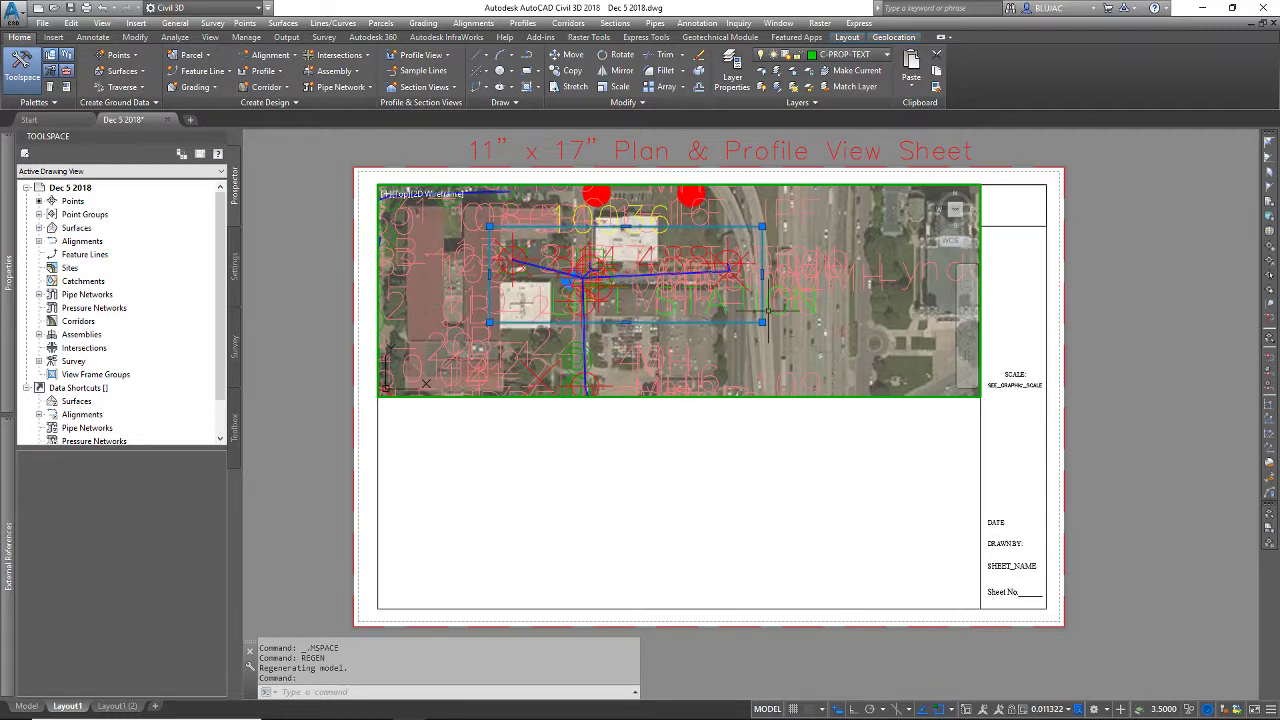
key("Escape")
key("Escape")
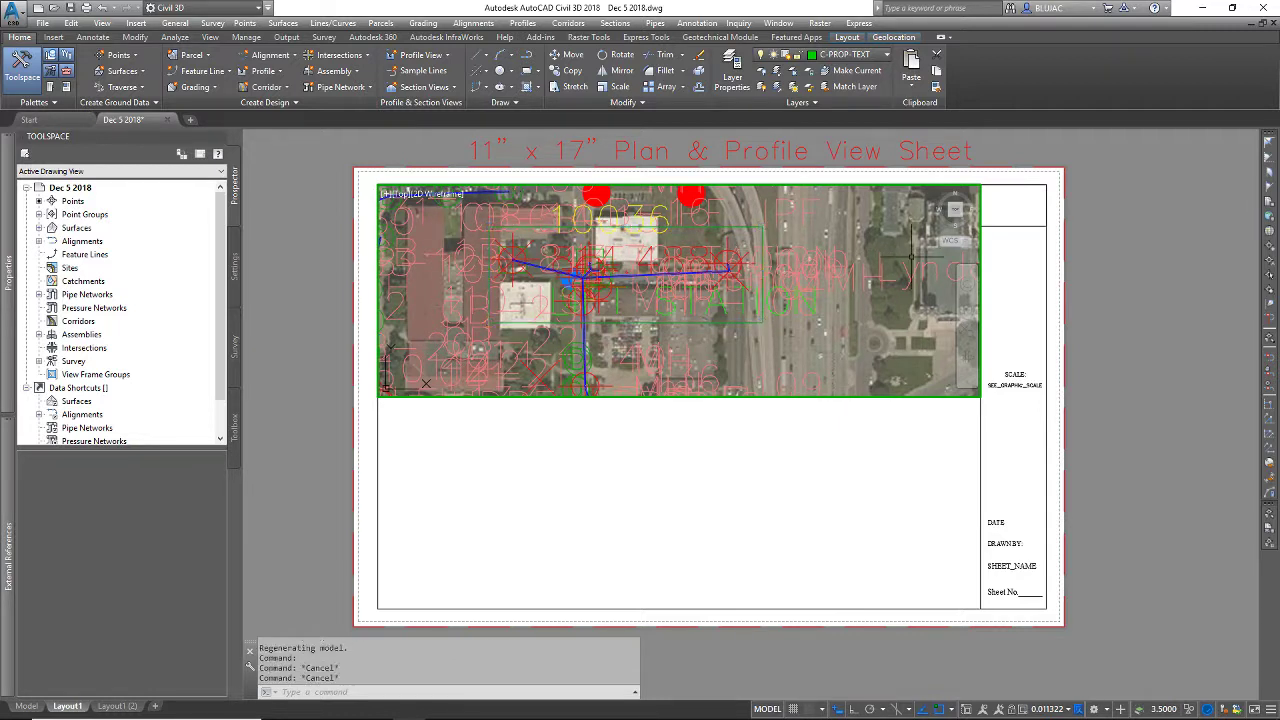
type("REGEN")
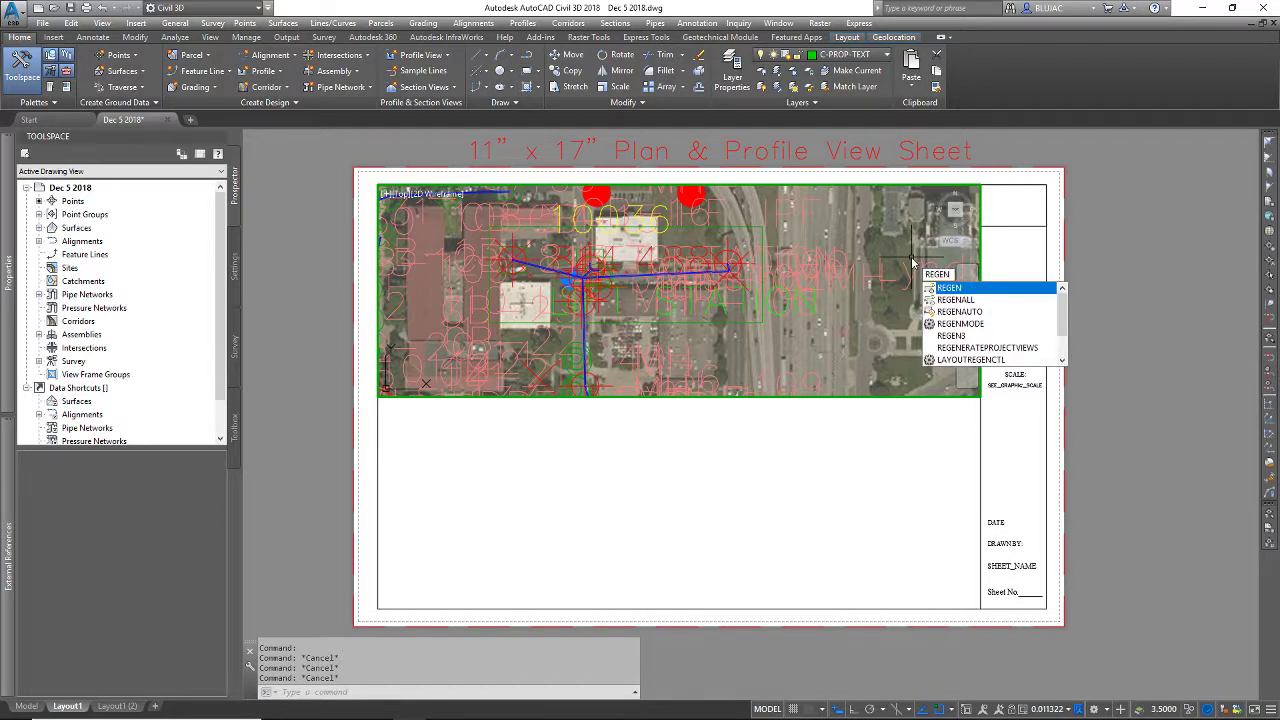
key("Return")
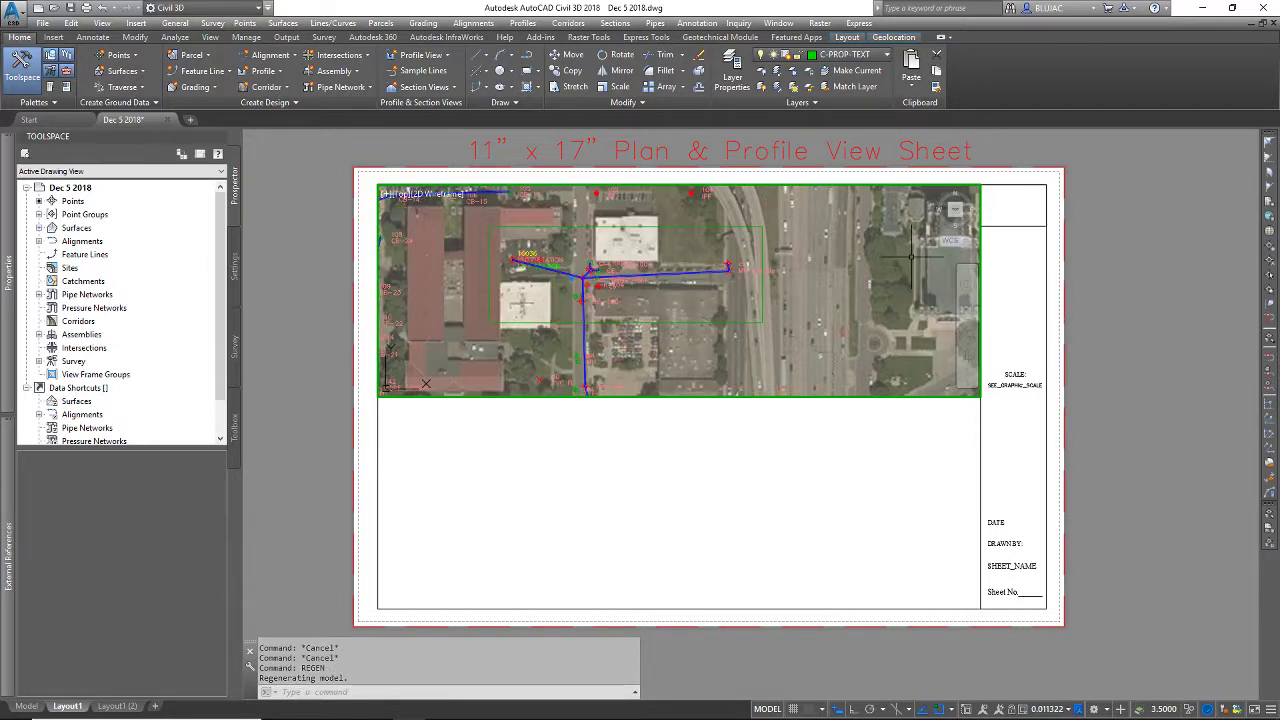
left_click(674, 226)
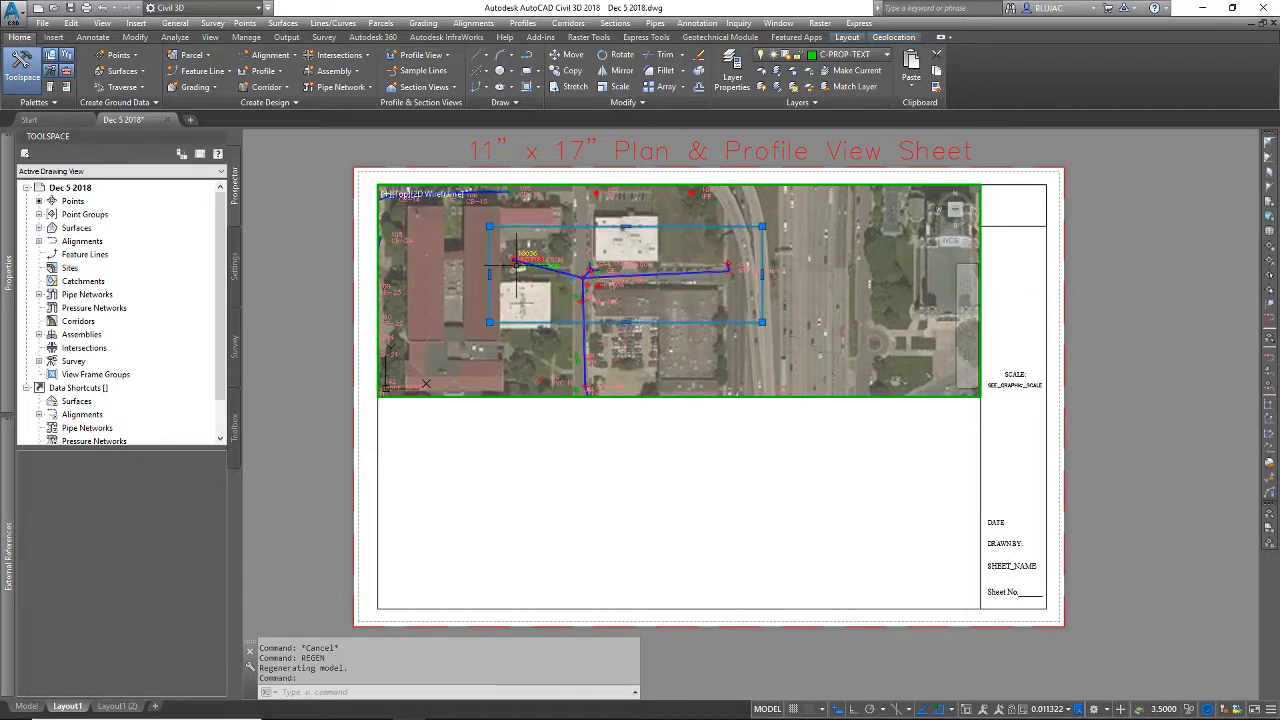
key("Escape")
- Zoom and pan inside the viewport to centre the pipe network, then return to paper space
scroll(604, 251, "up", 2)
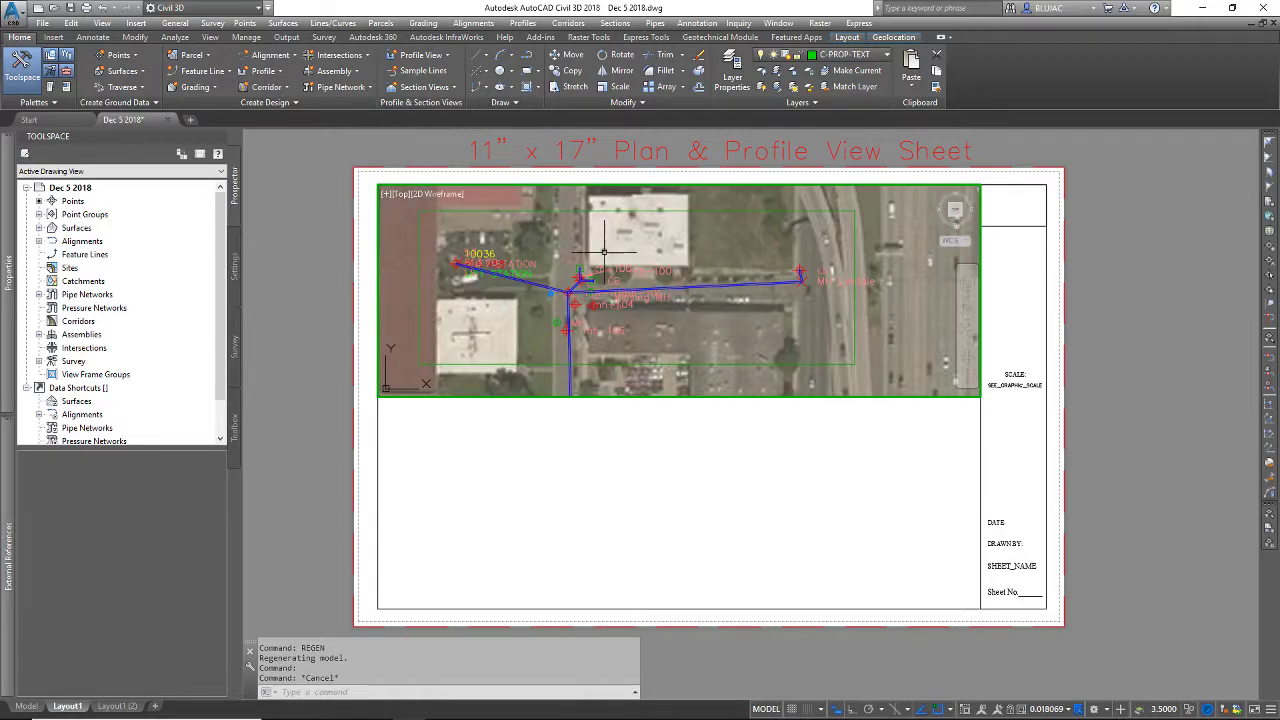
middle_click_drag(594, 251, 766, 283)
scroll(630, 259, "up", 2)
scroll(766, 283, "down", 1)
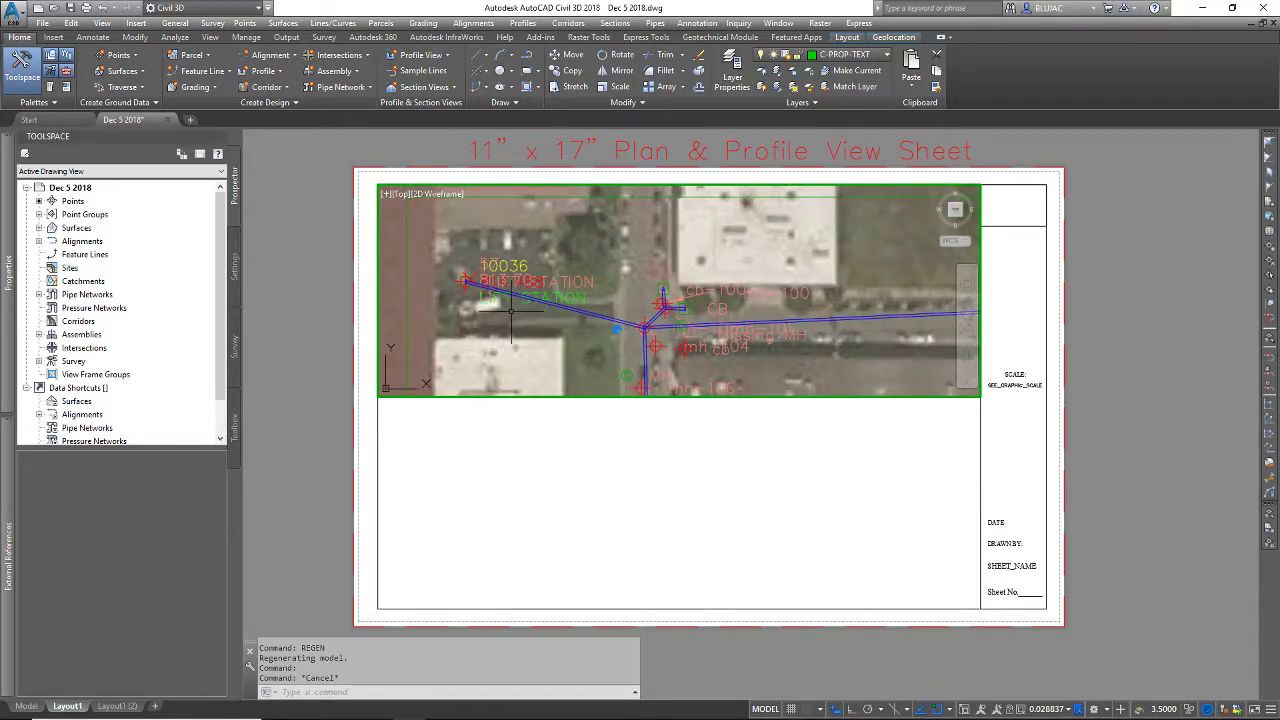
scroll(540, 310, "down", 1)
middle_click_drag(544, 307, 534, 285)
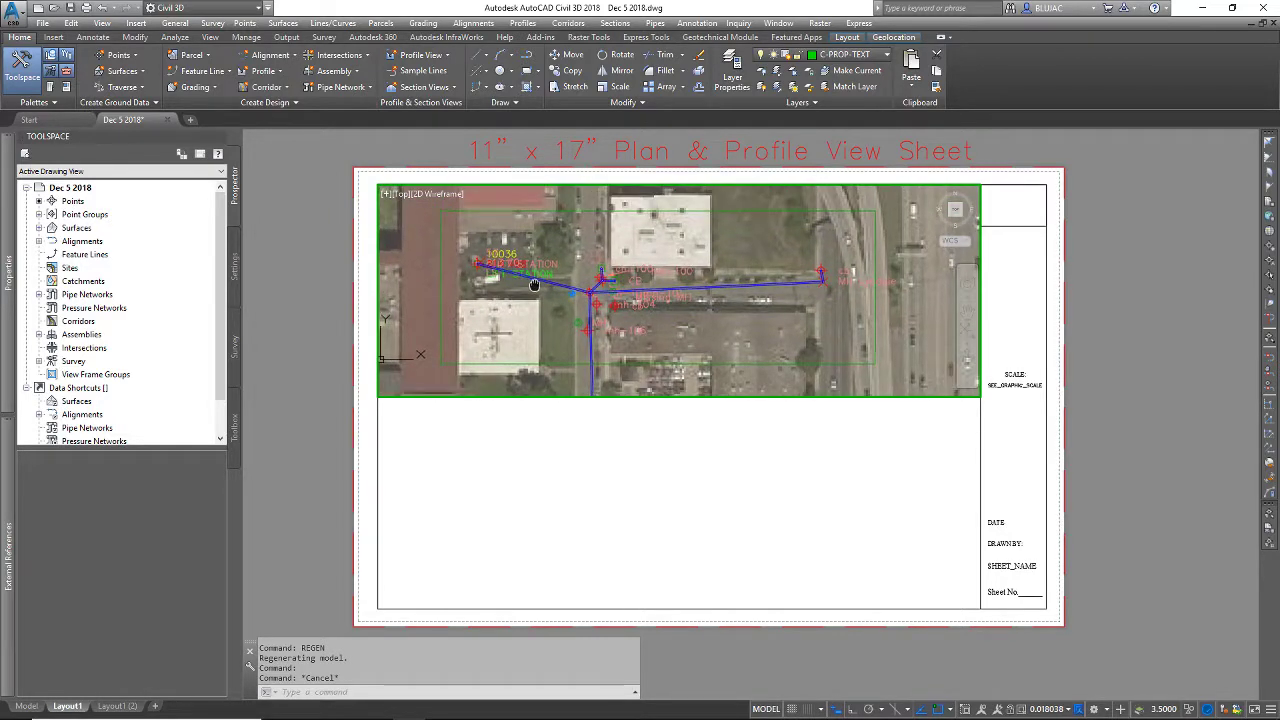
double_click(290, 354)
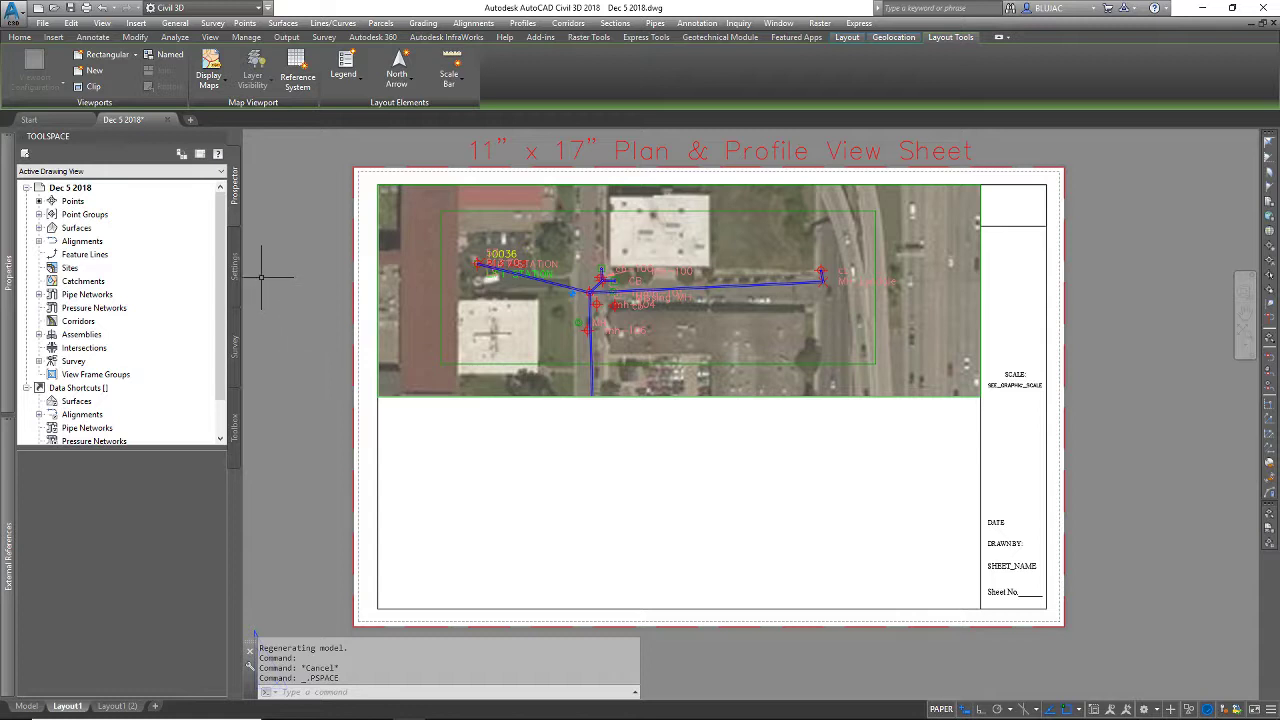
- In View Manager, set East Site current and apply it to the Layout1 viewport
type("vi")
key("Return")
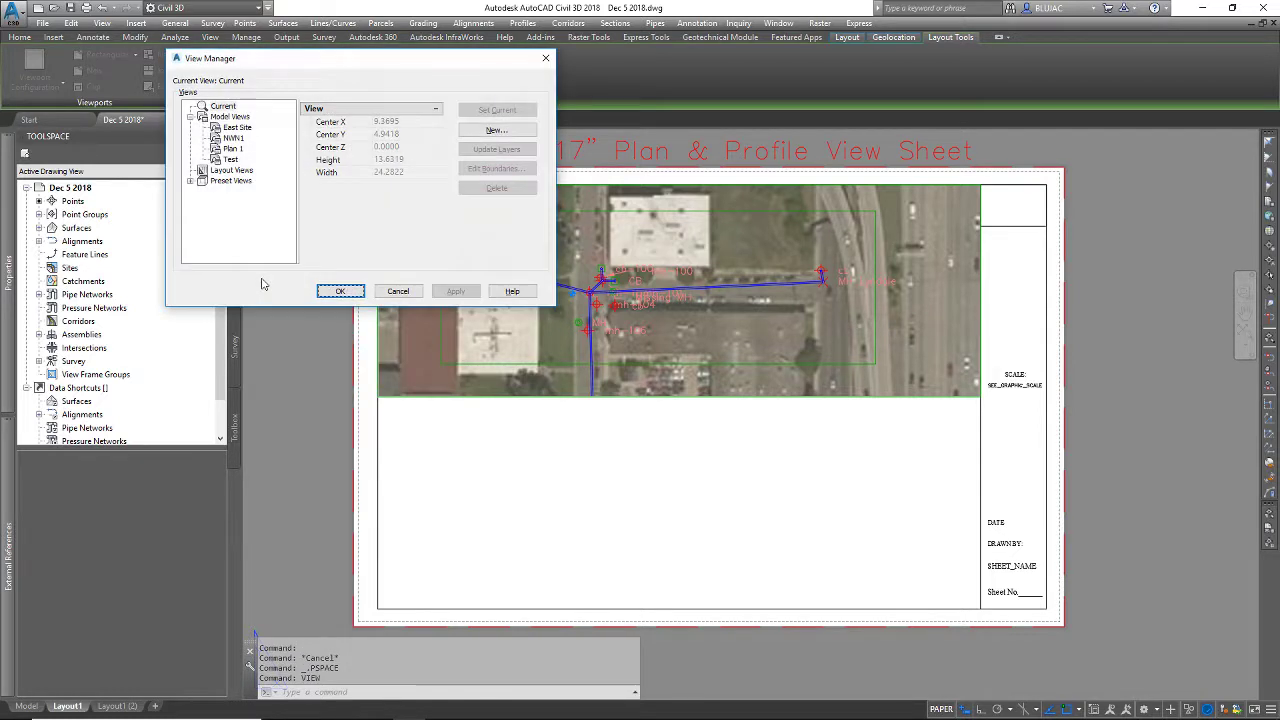
left_click(237, 128)
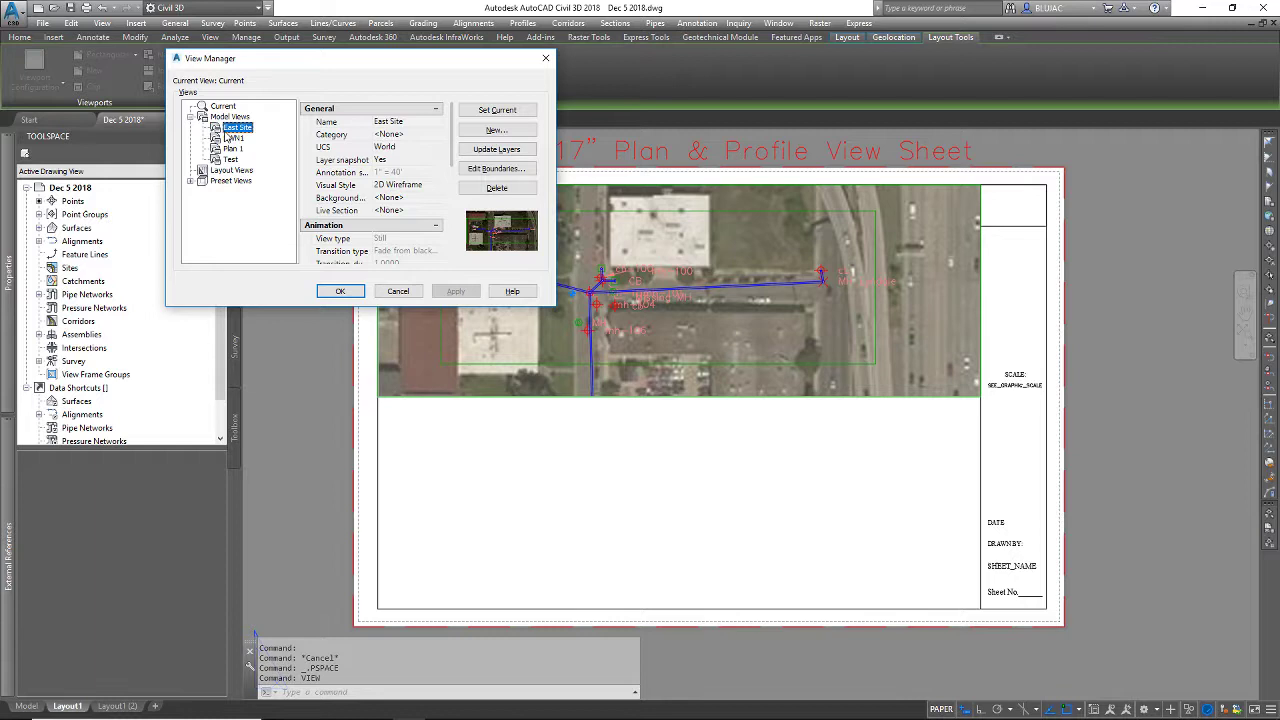
left_click(497, 110)
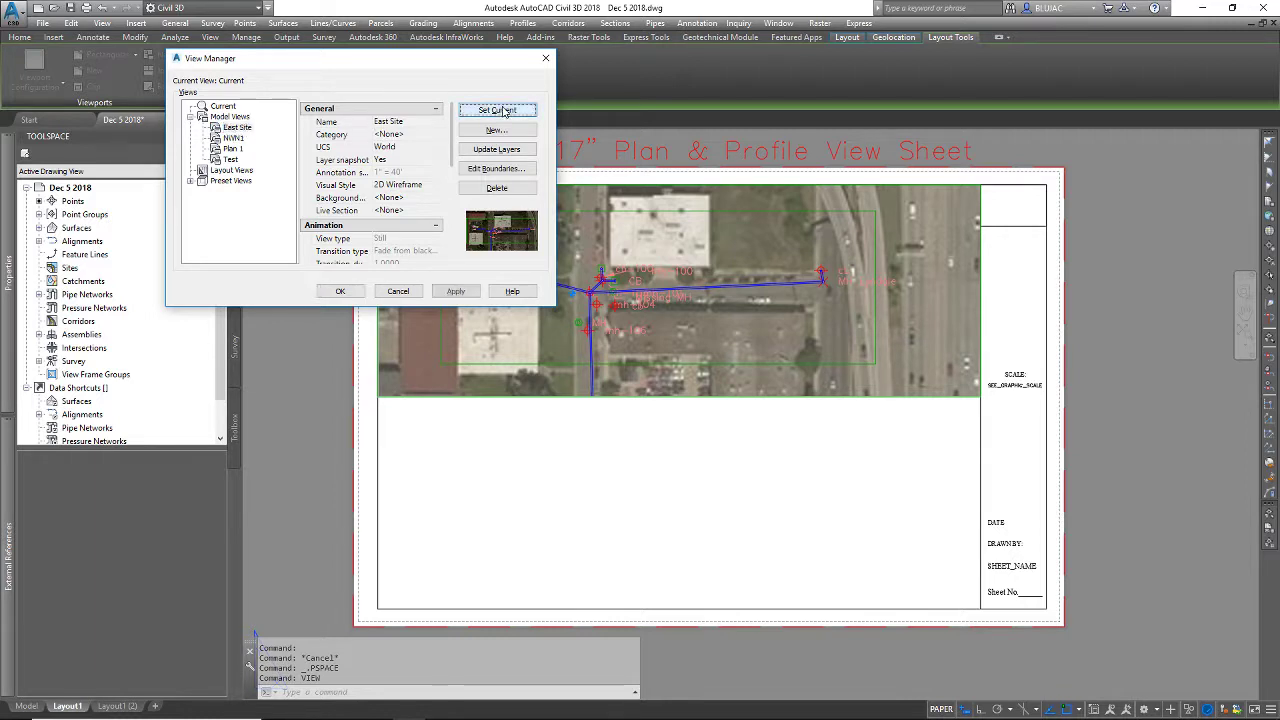
left_click(455, 291)
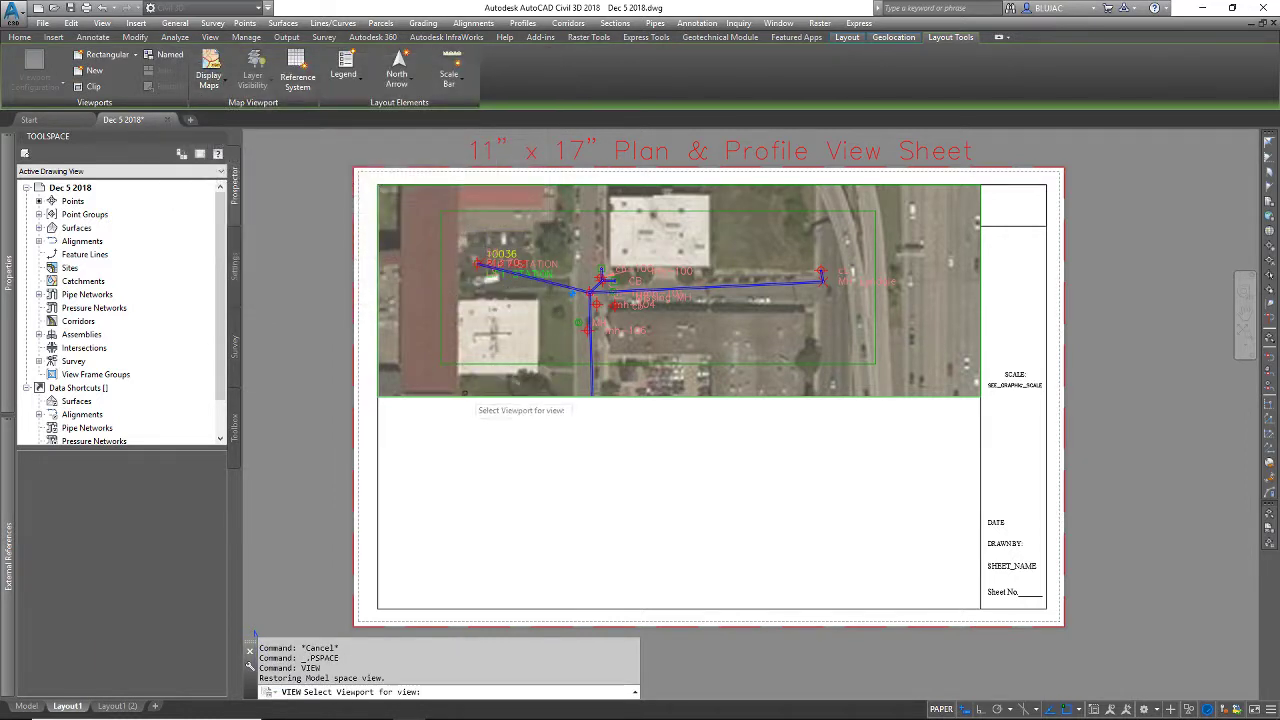
left_click(377, 352)
left_click(342, 292)
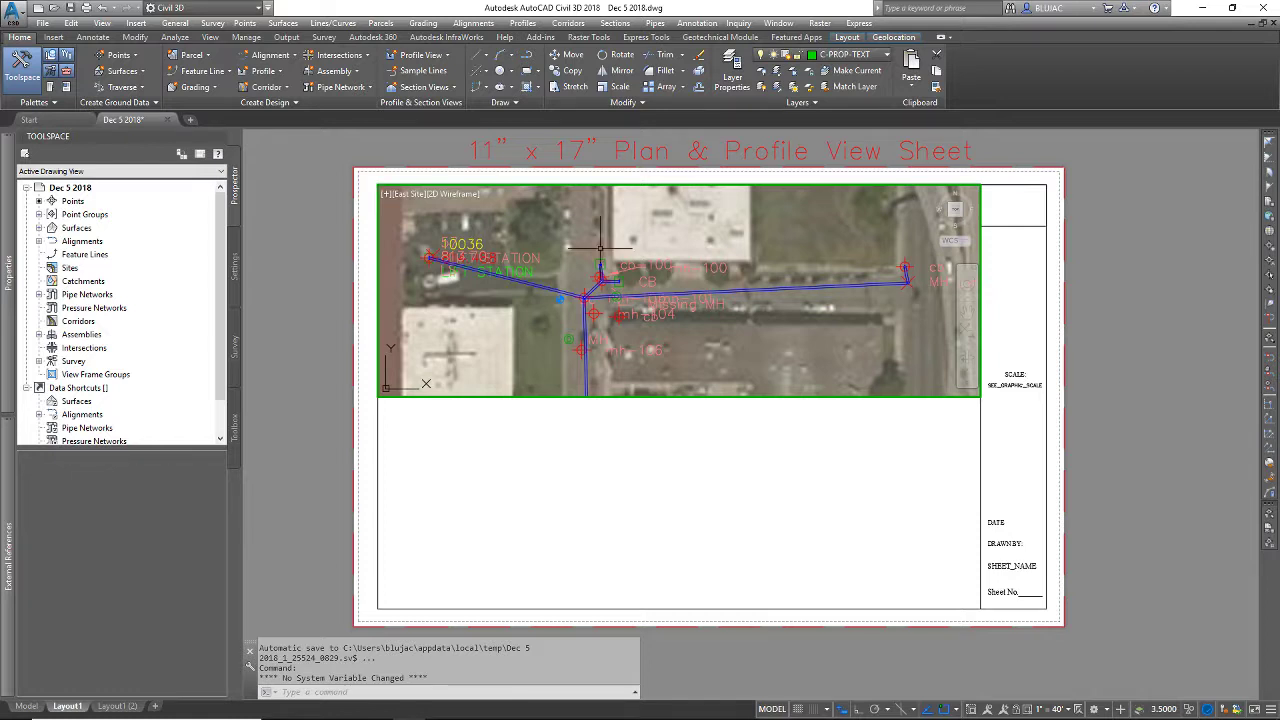
- Back in paper space, select the viewport and set Display Locked to Yes
double_click(281, 261)
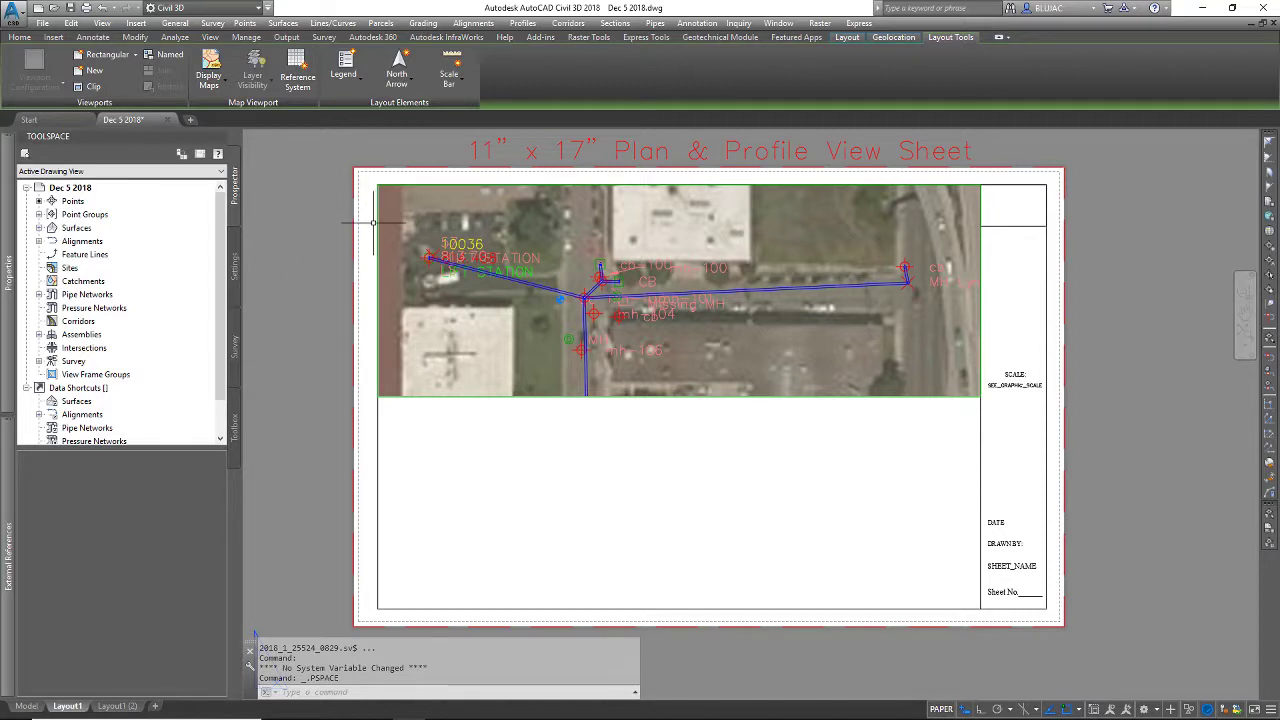
scroll(397, 270, "down", 1)
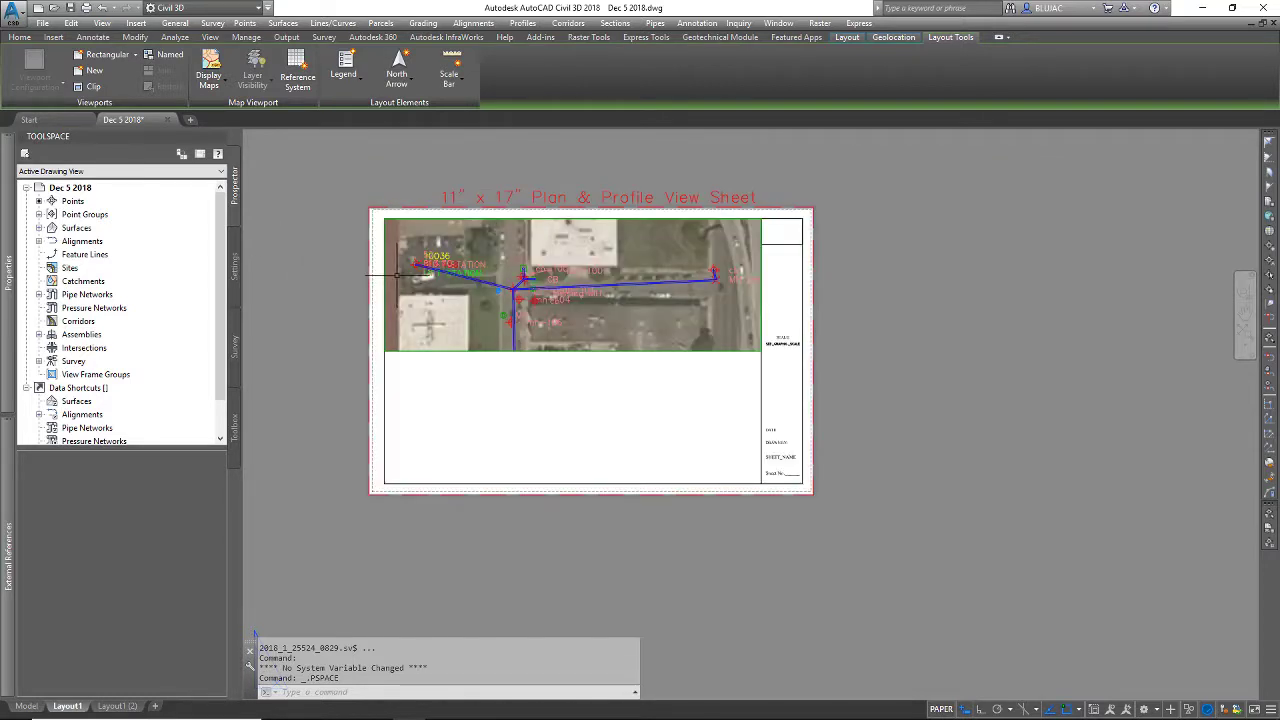
scroll(399, 273, "up", 1)
scroll(399, 273, "down", 1)
scroll(405, 245, "up", 1)
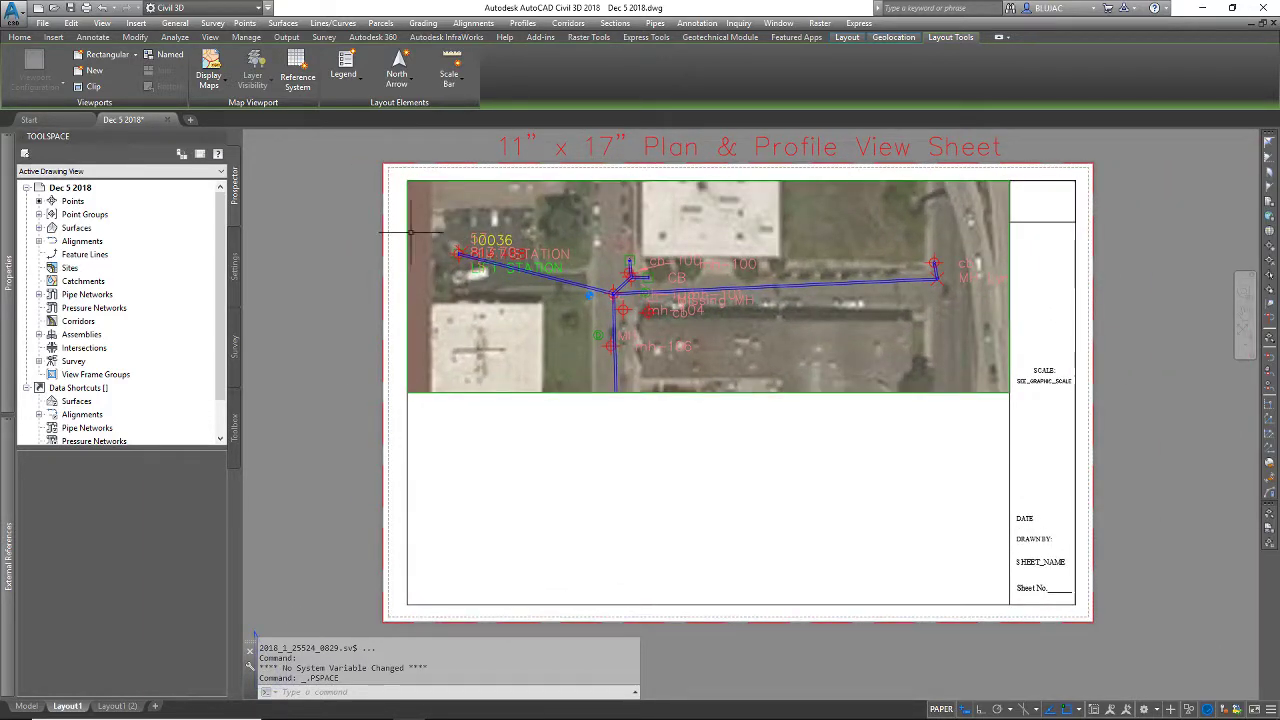
mouse_move(407, 228)
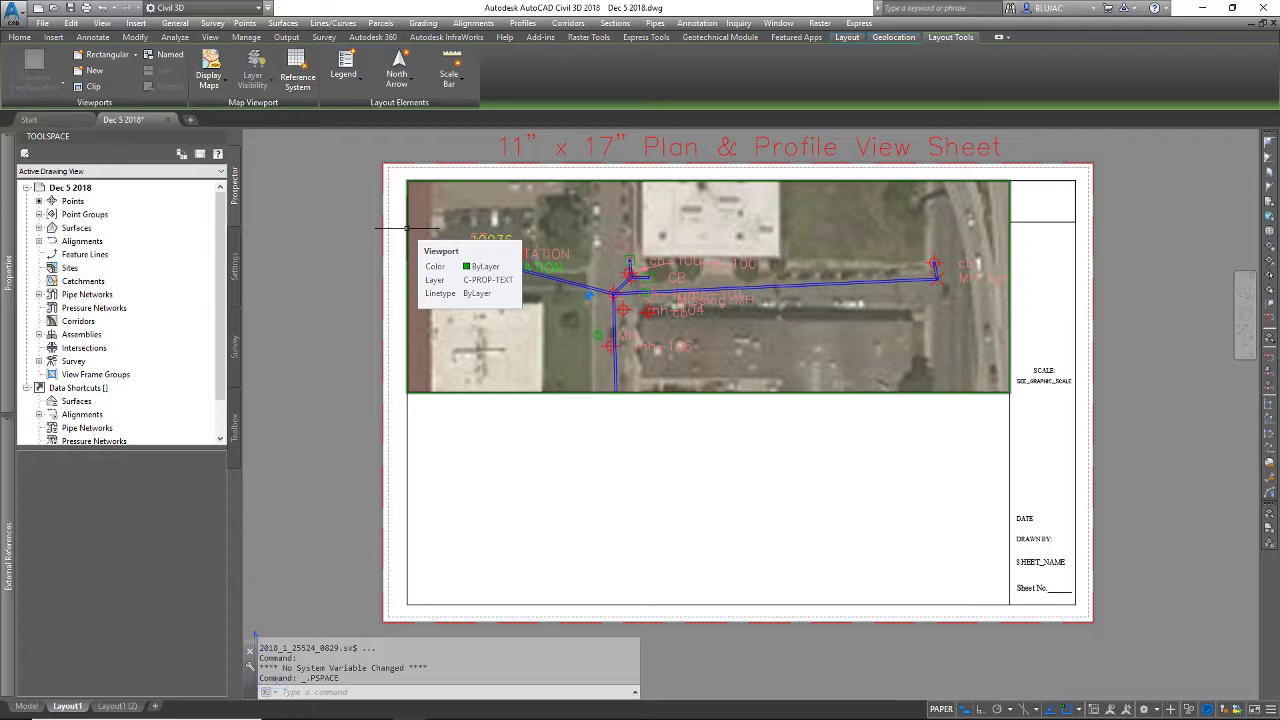
left_click(407, 228)
right_click(402, 233)
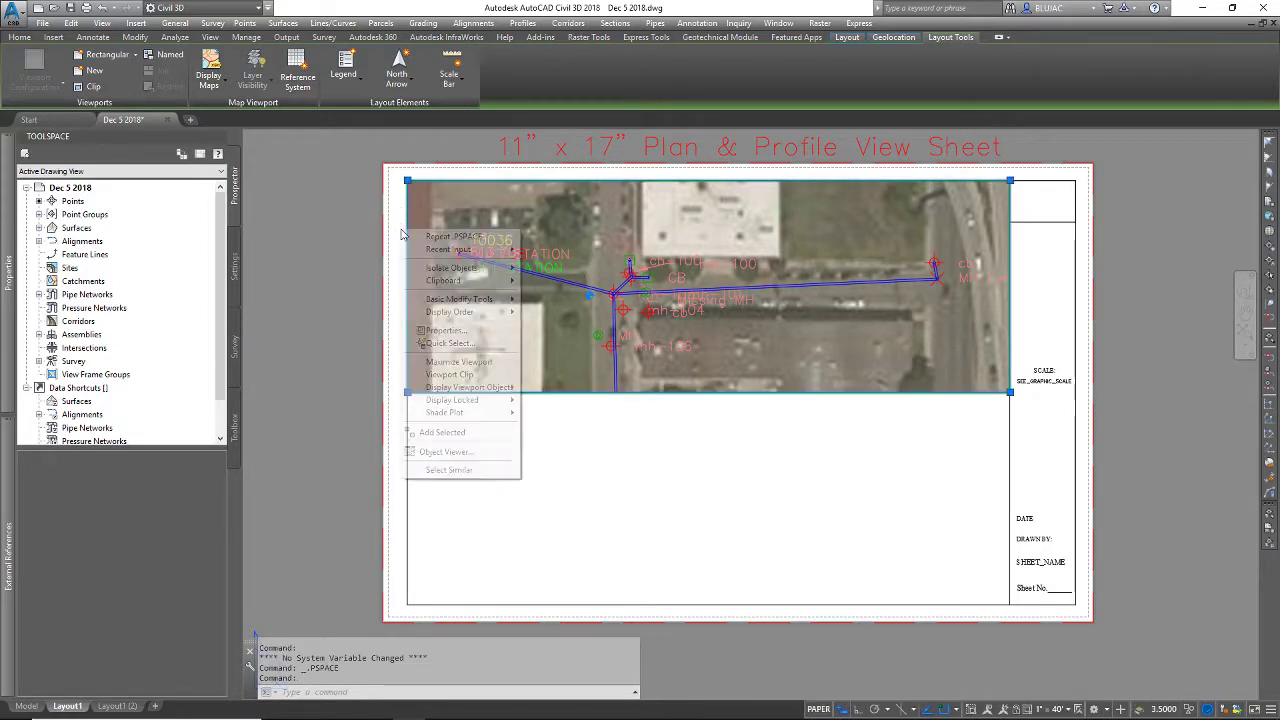
mouse_move(440, 401)
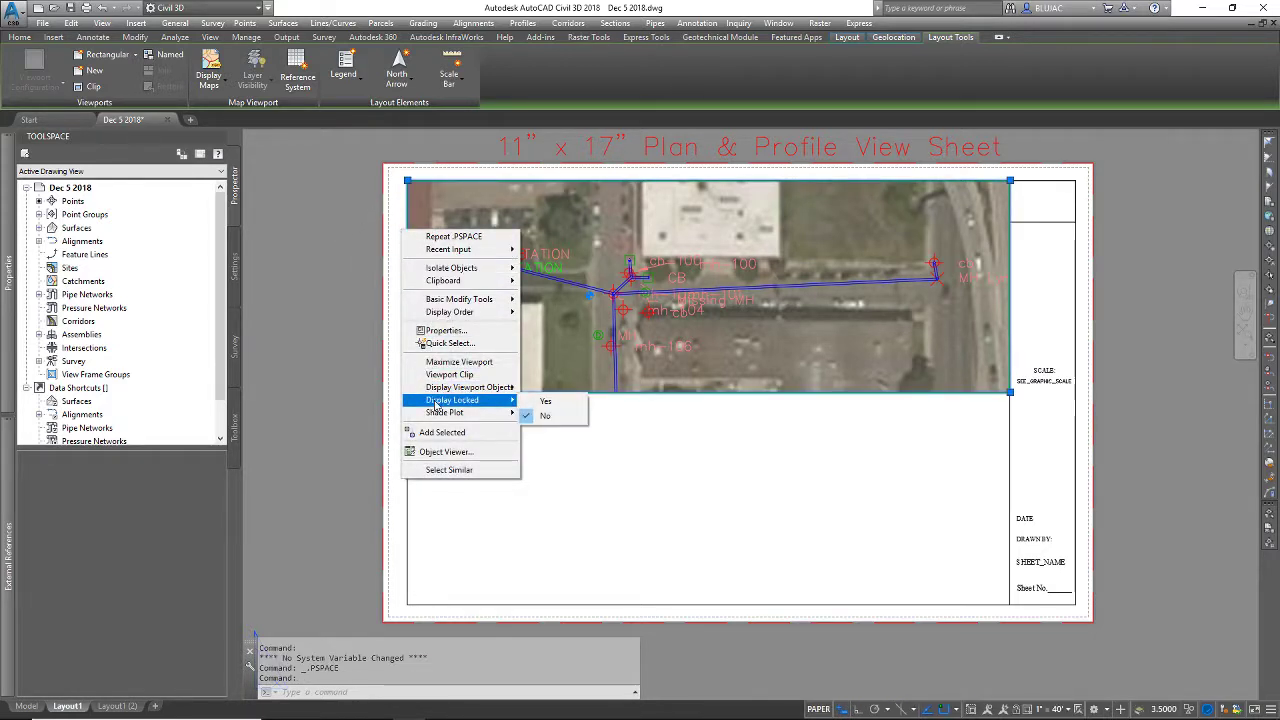
left_click(548, 401)
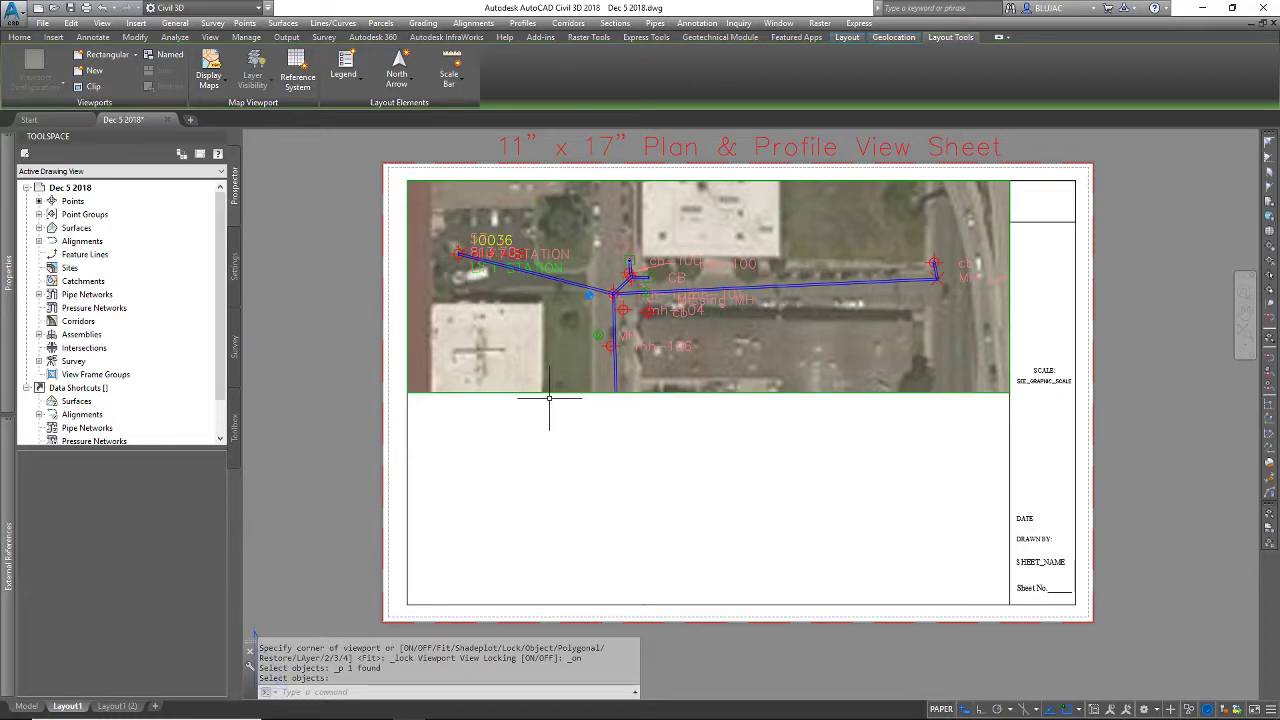
- Check the lock by zooming and panning inside the viewport
double_click(562, 310)
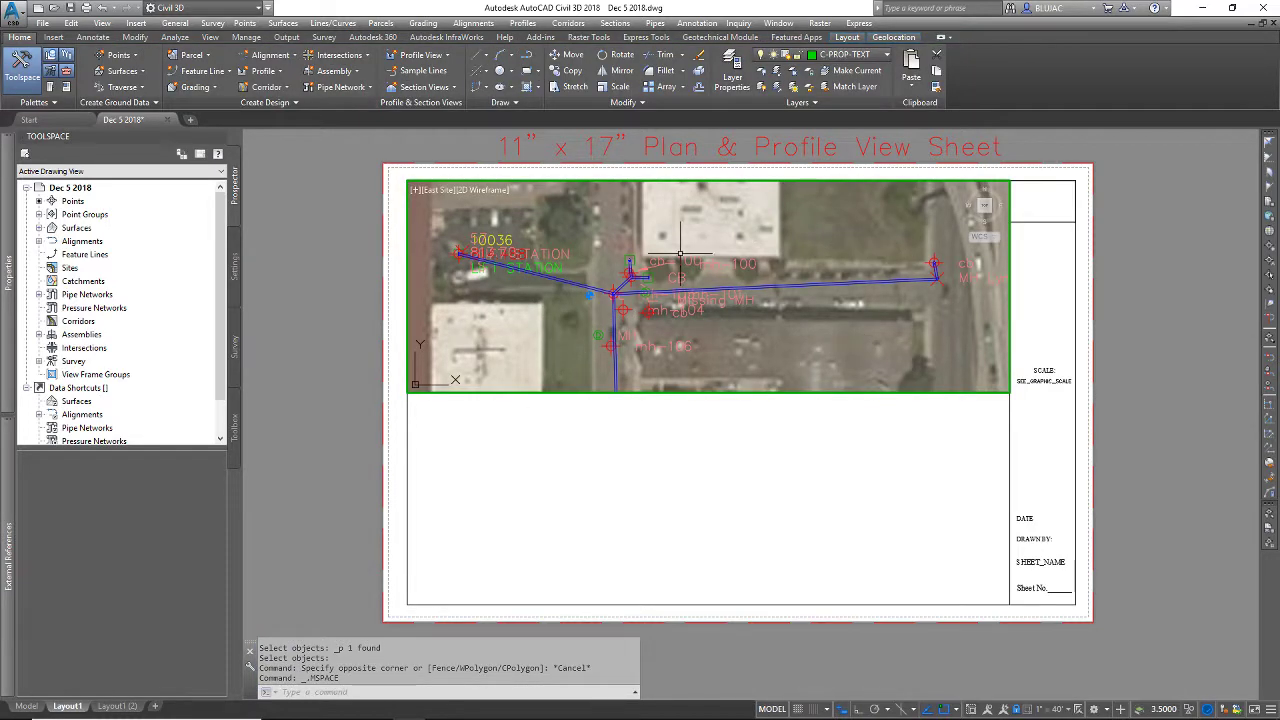
scroll(700, 310, "up", 2)
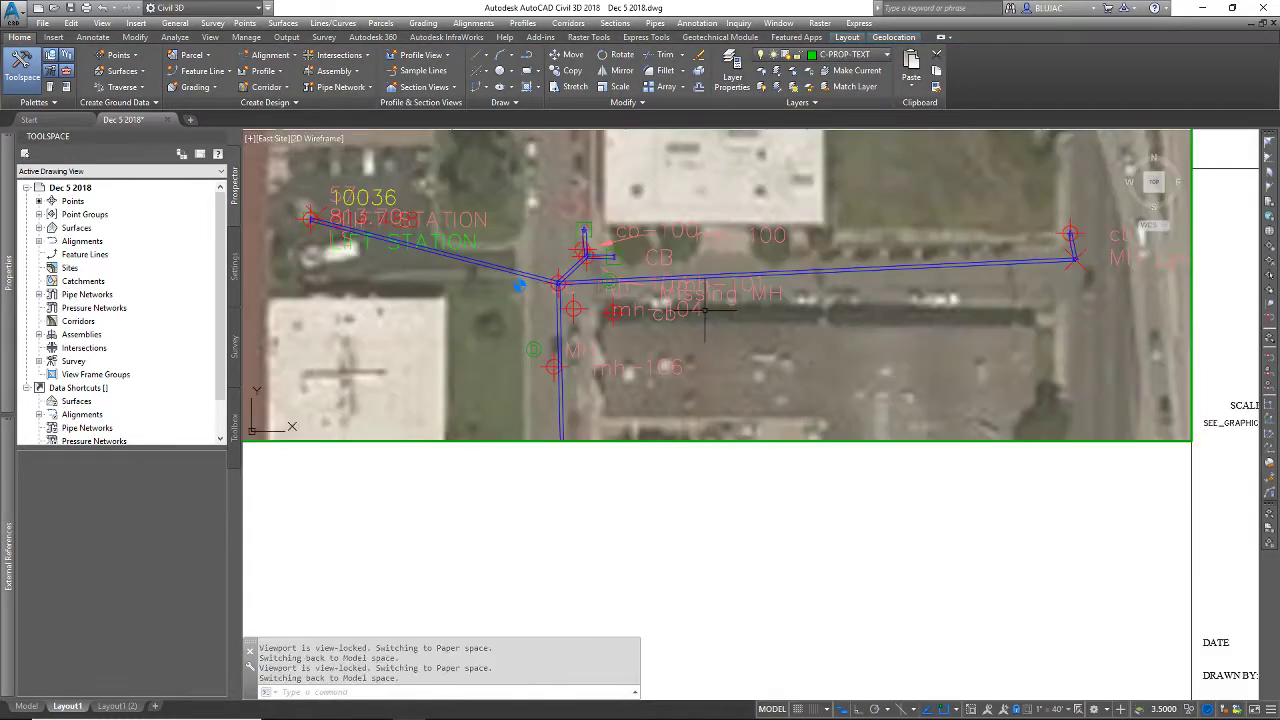
left_click(620, 282)
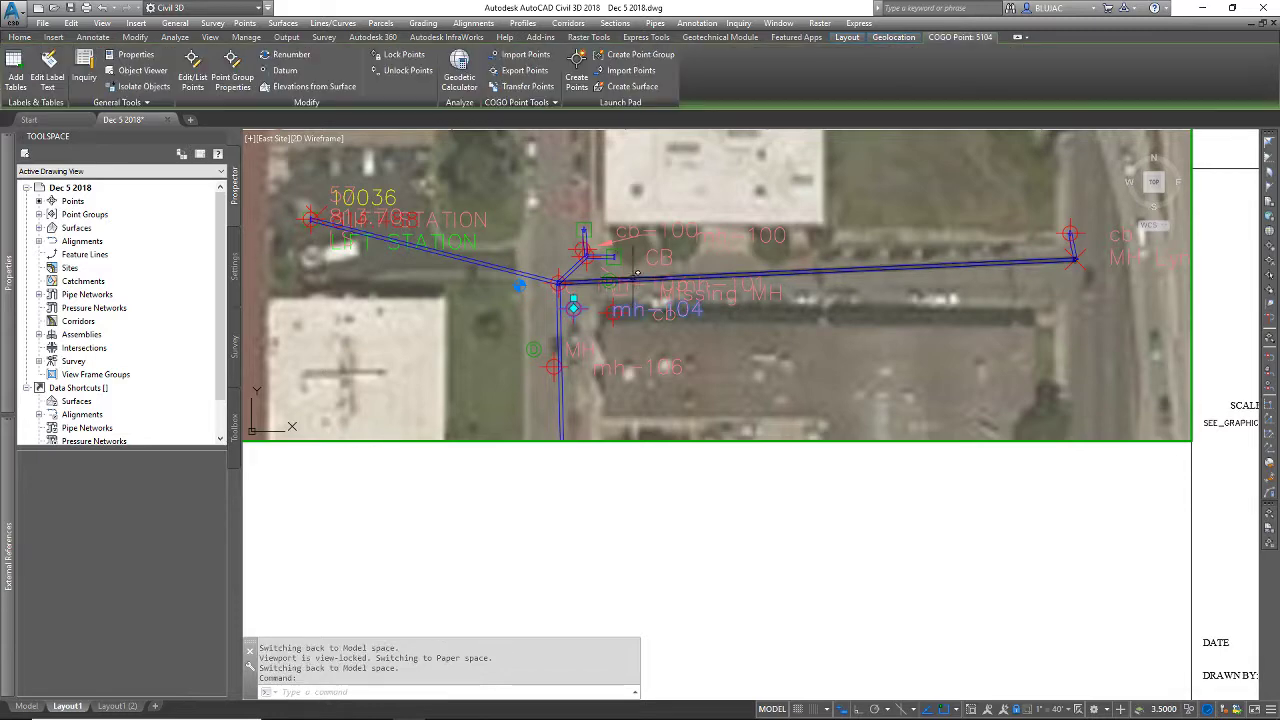
key("Escape")
scroll(670, 250, "down", 2)
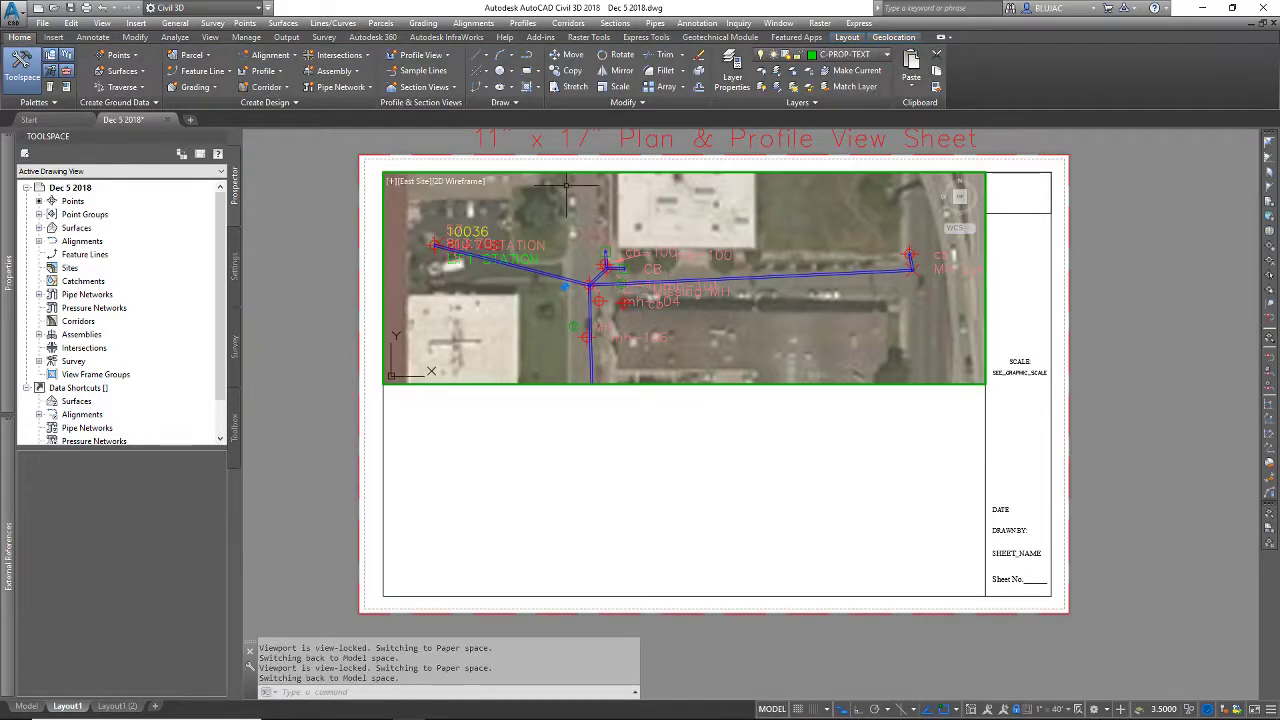
middle_click_drag(535, 193, 532, 250)
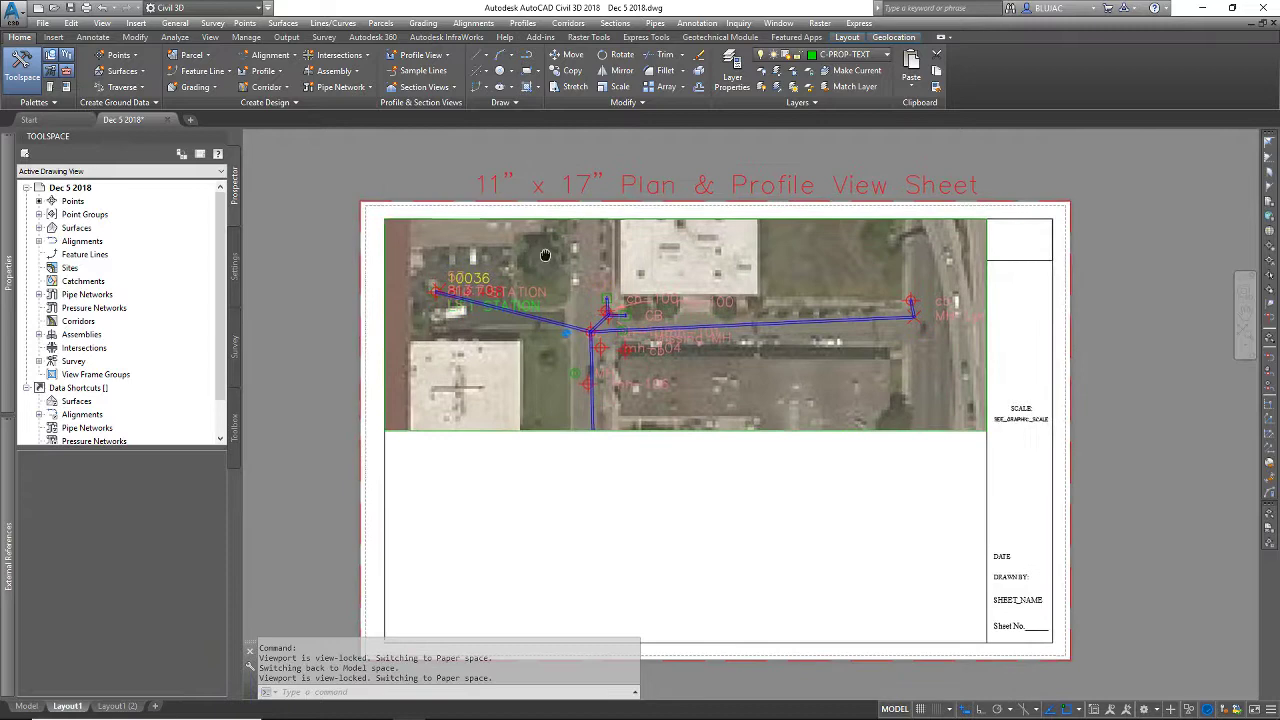
middle_click_drag(545, 255, 563, 228)
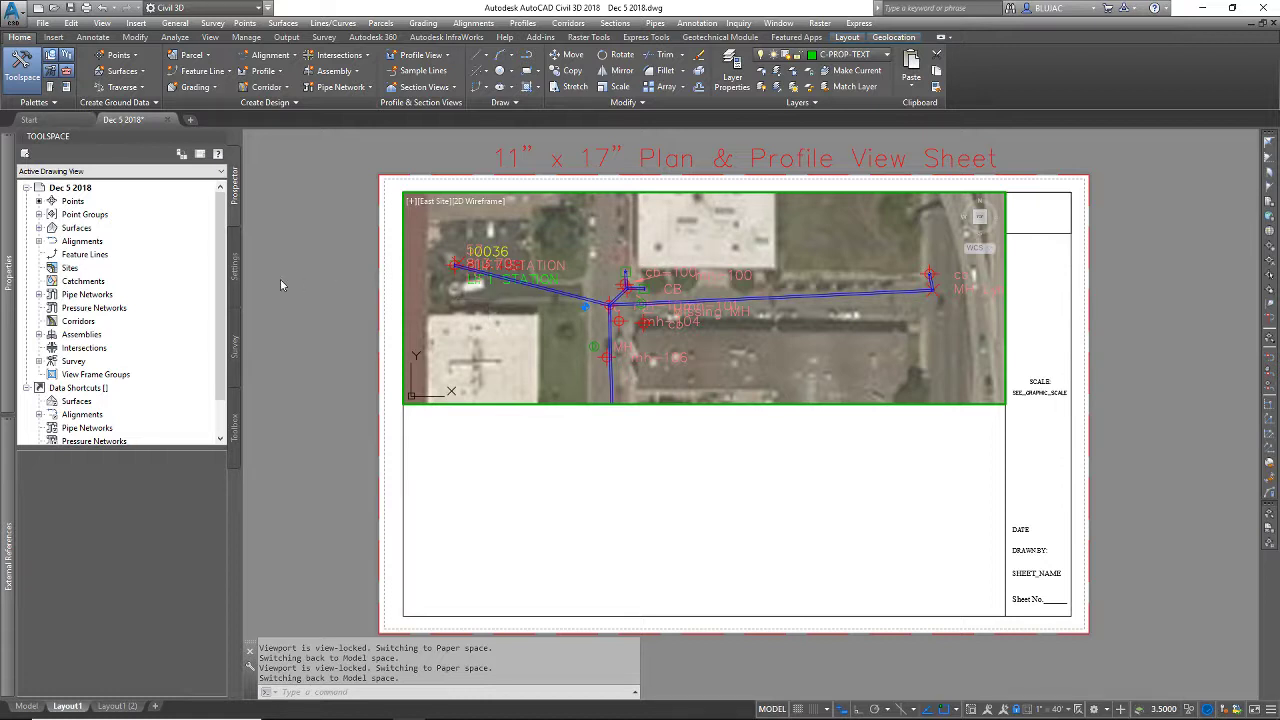
- Exit the viewport and switch back to model space
double_click(312, 272)
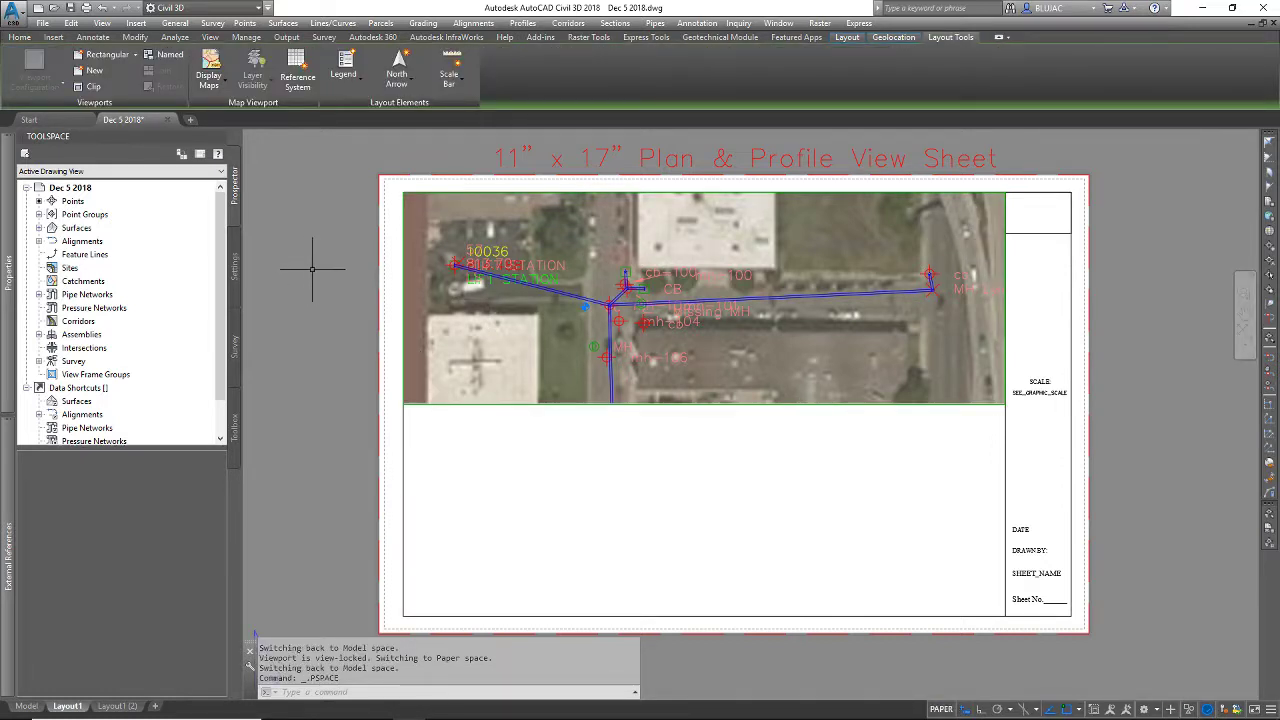
middle_click_drag(548, 449, 700, 429)
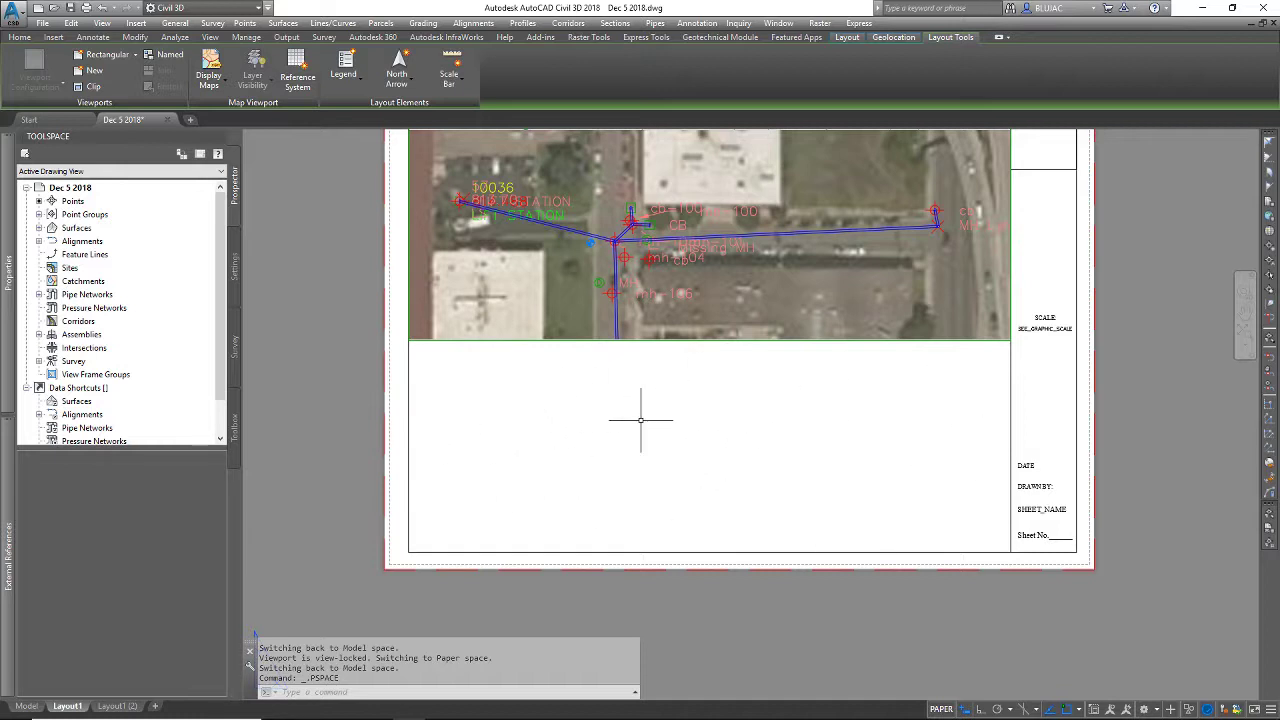
type("re")
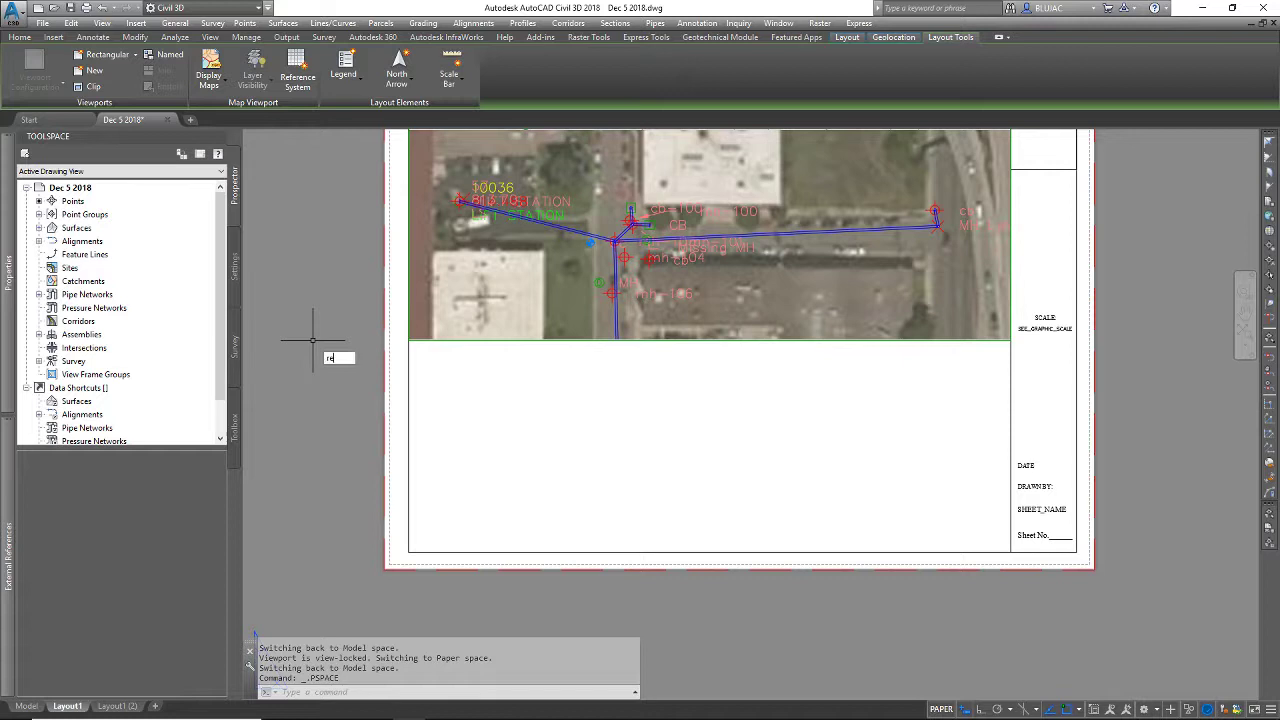
key("Escape")
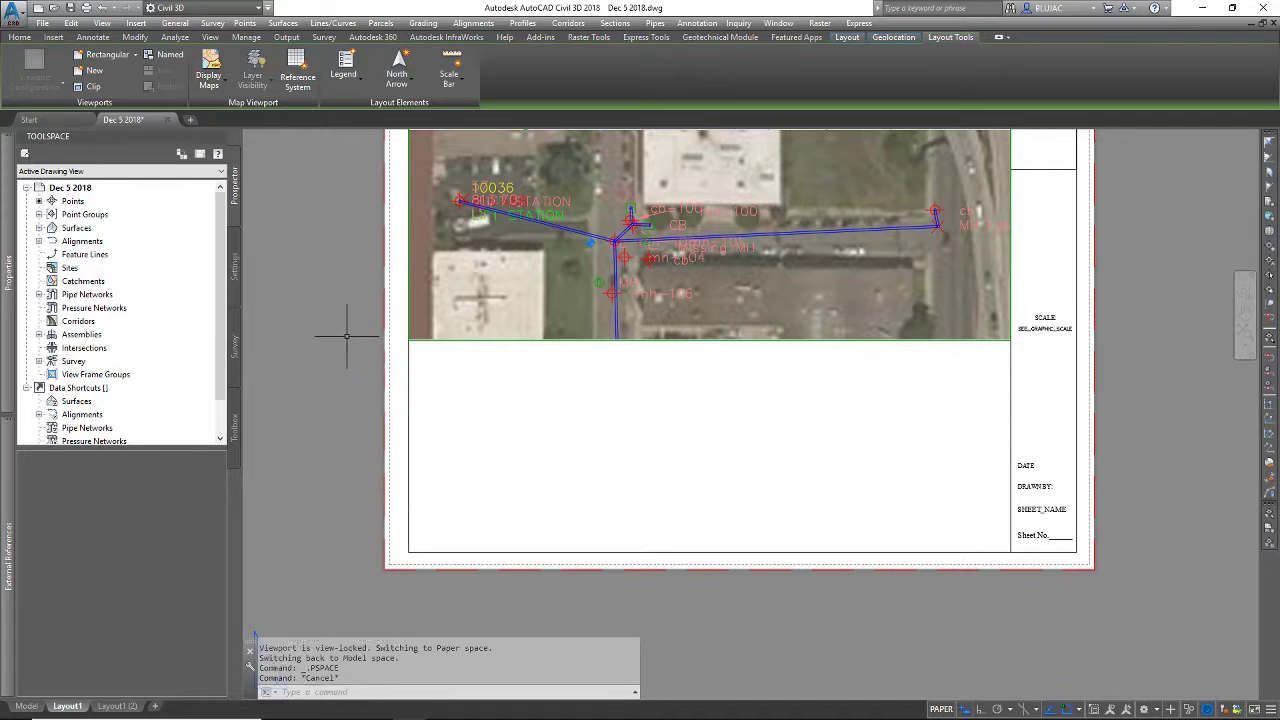
left_click(36, 707)
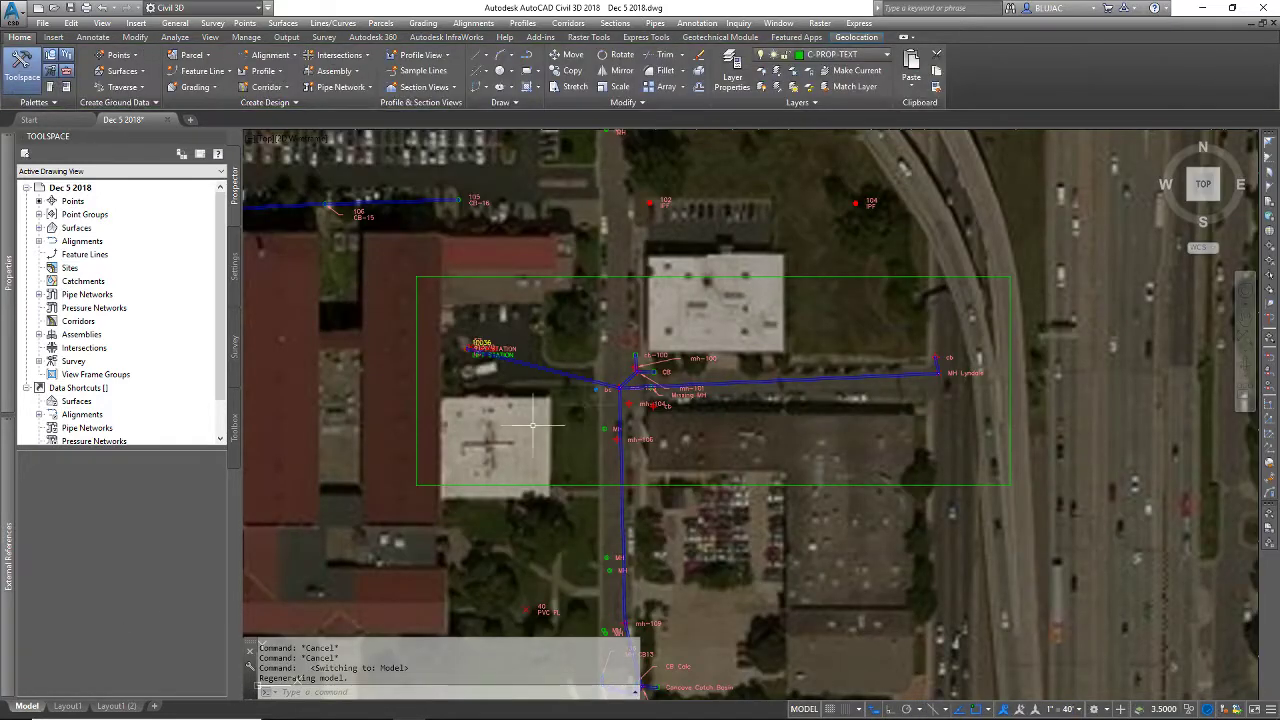
- Copy the green rectangular outline and paste the copy beside the profiles
scroll(533, 425, "down", 8)
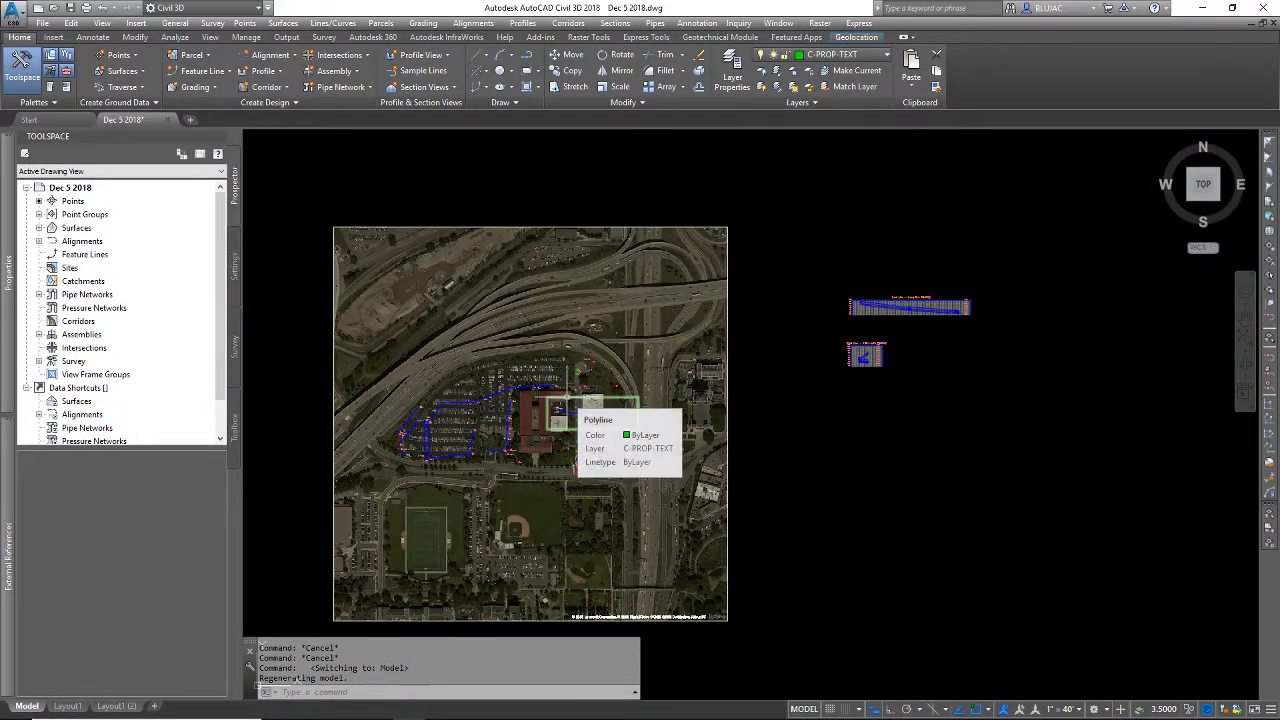
scroll(606, 420, "up", 2)
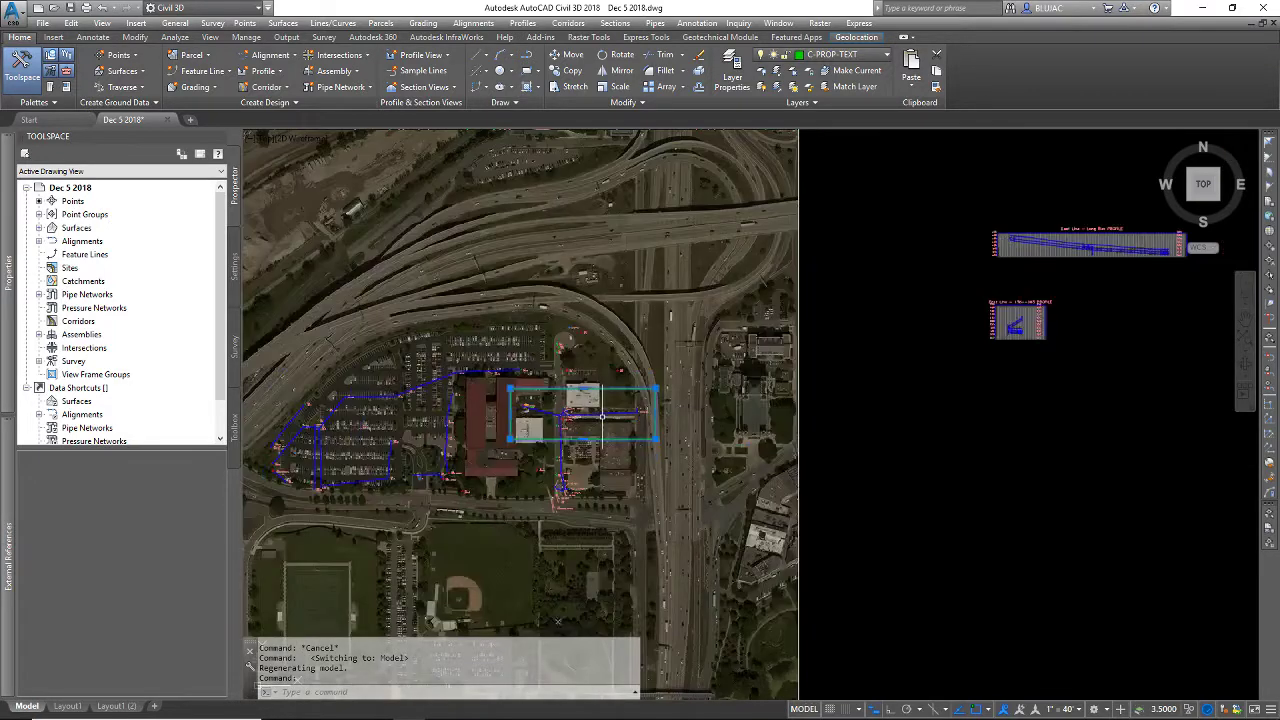
mouse_move(602, 416)
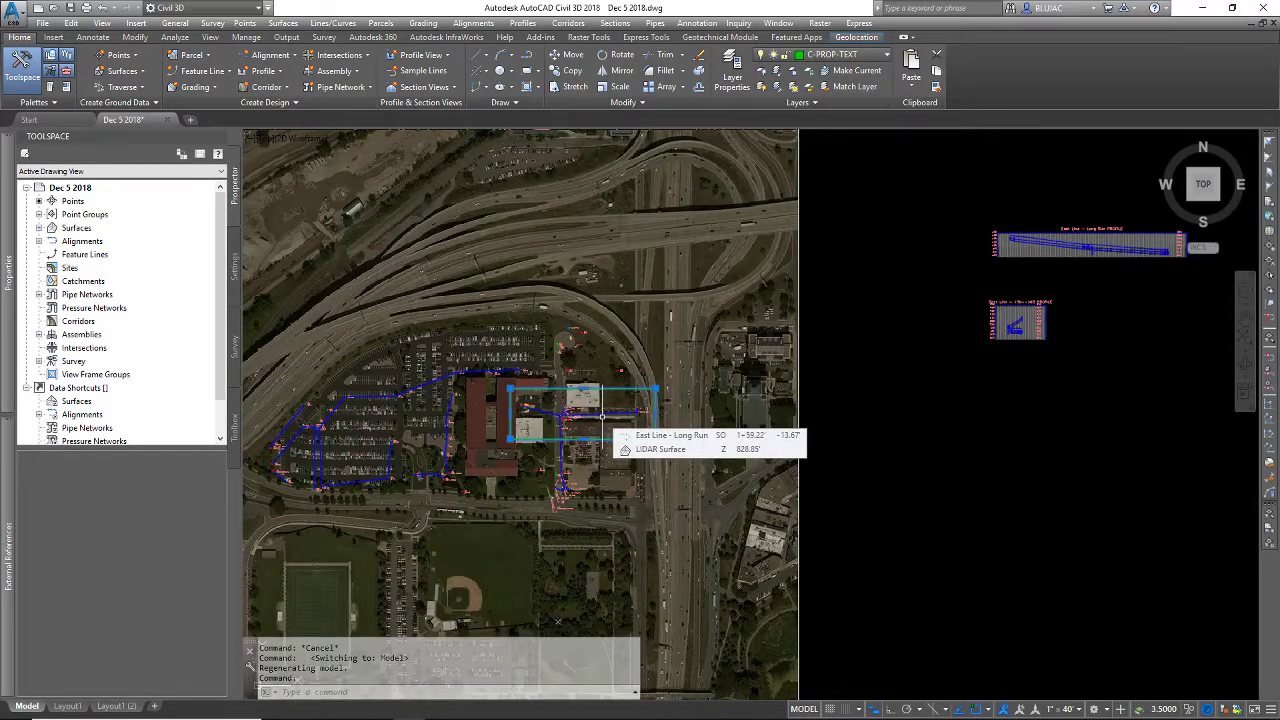
key("ctrl+c")
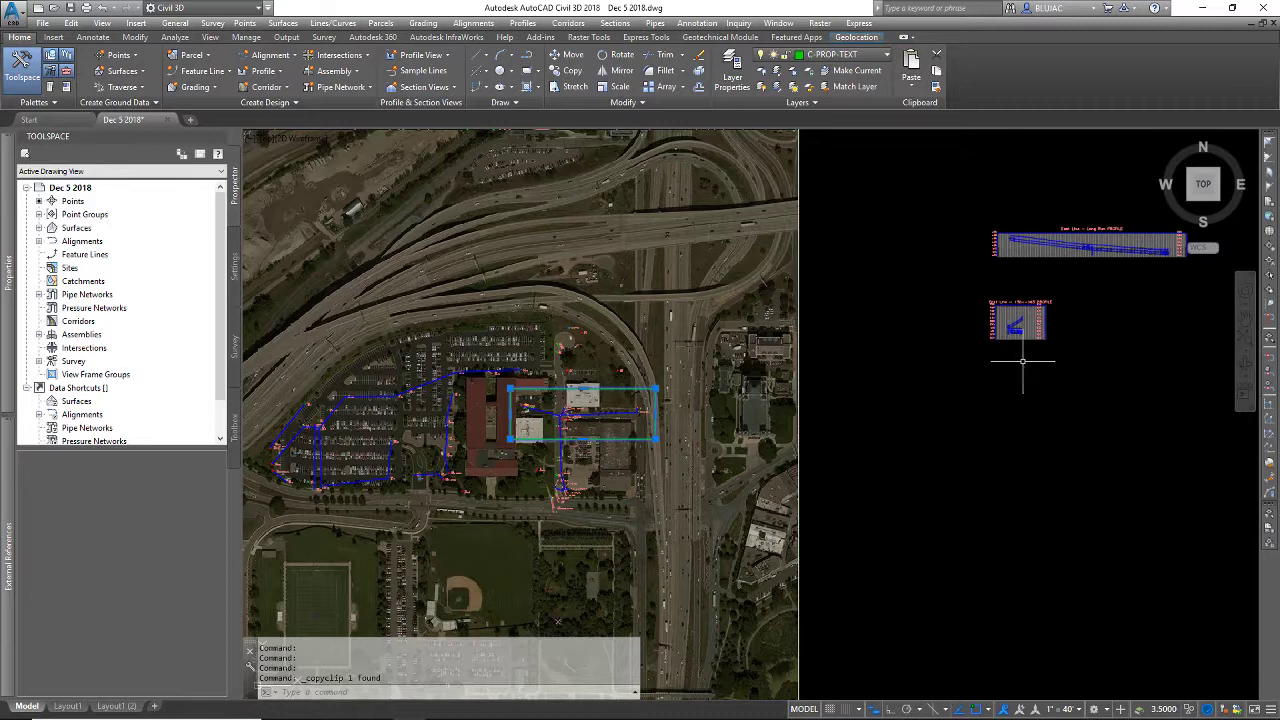
key("ctrl+v")
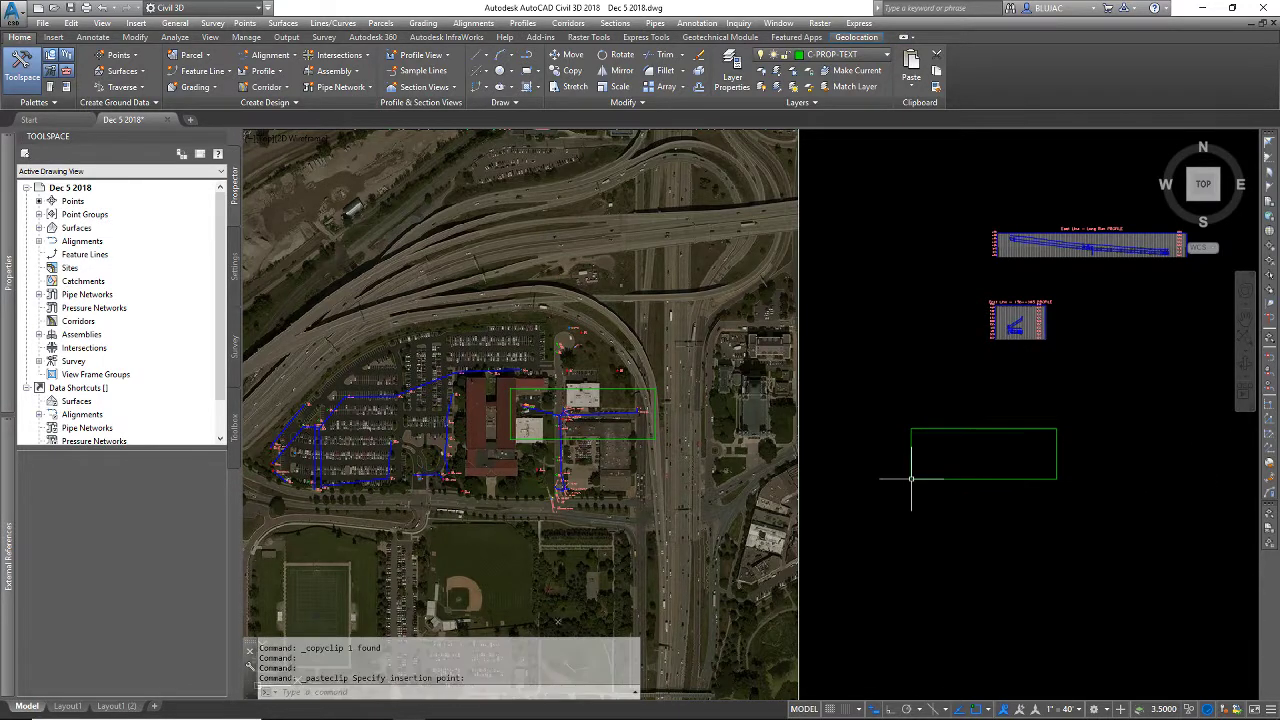
left_click(958, 428)
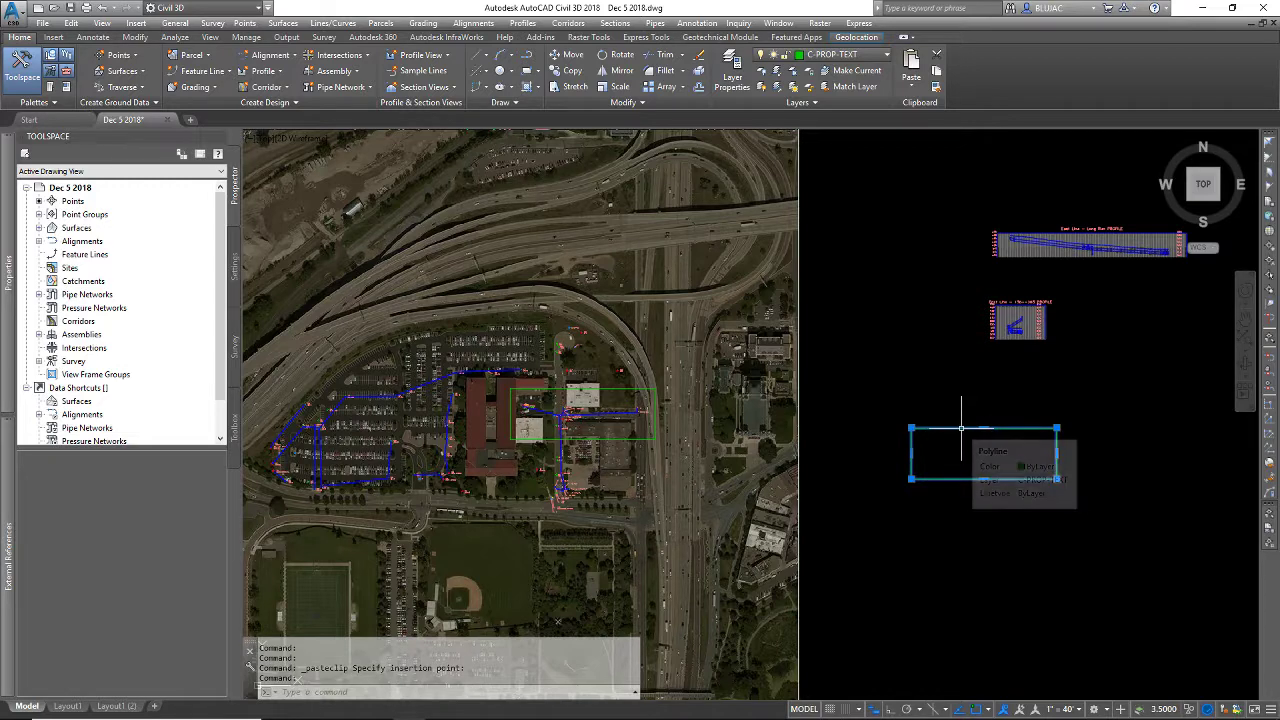
- Move the pasted rectangle so it surrounds the East Line – Long Run profile
type("M")
key("Return")
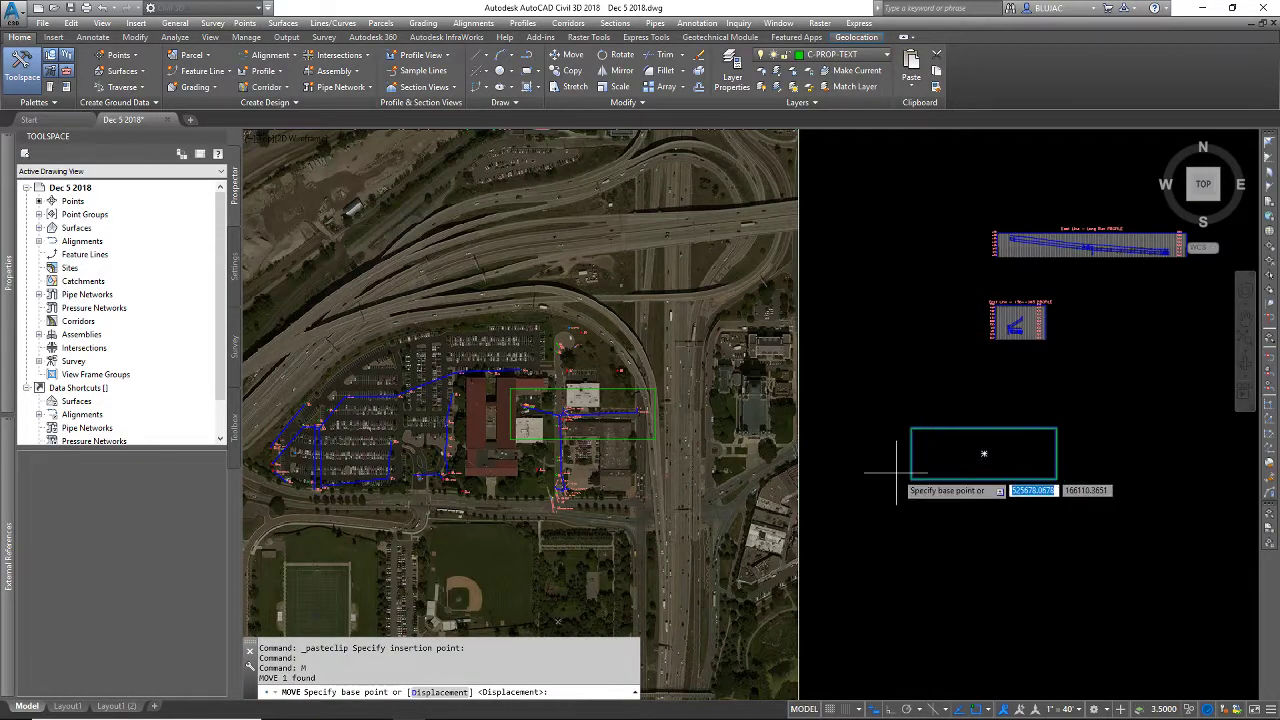
left_click(911, 479)
scroll(1010, 270, "up", 2)
scroll(809, 309, "up", 3)
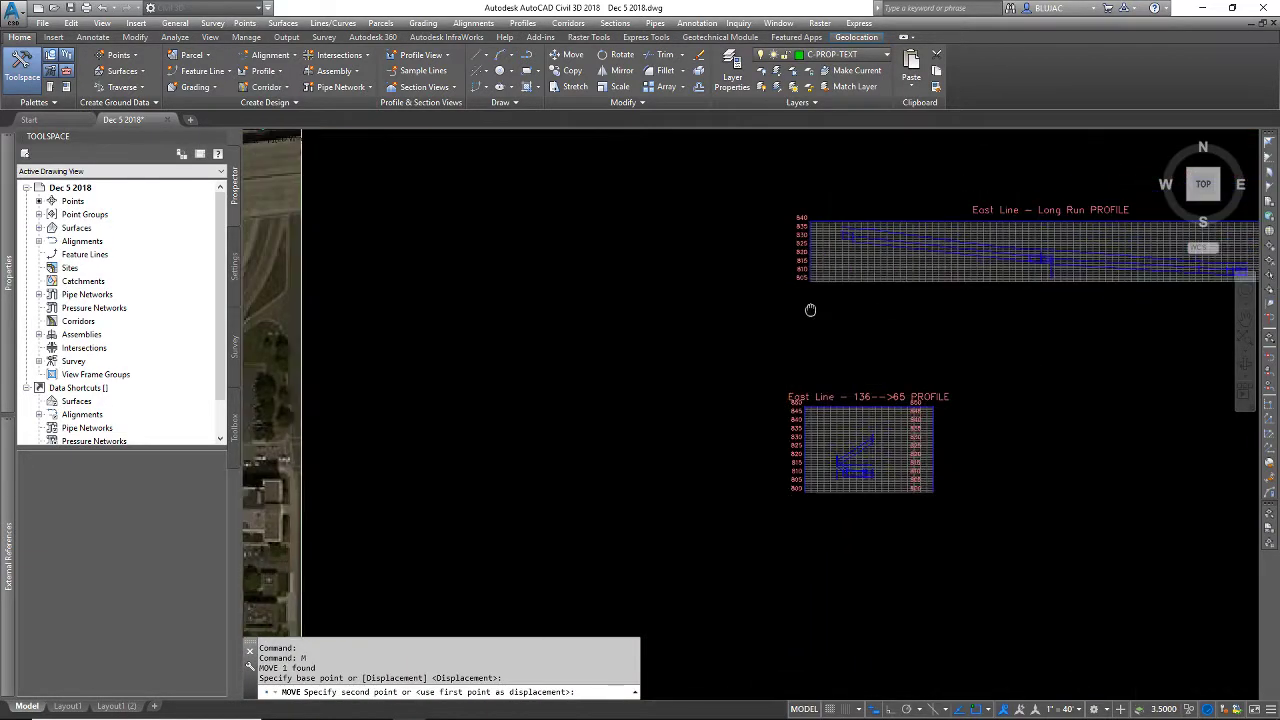
left_click(703, 390)
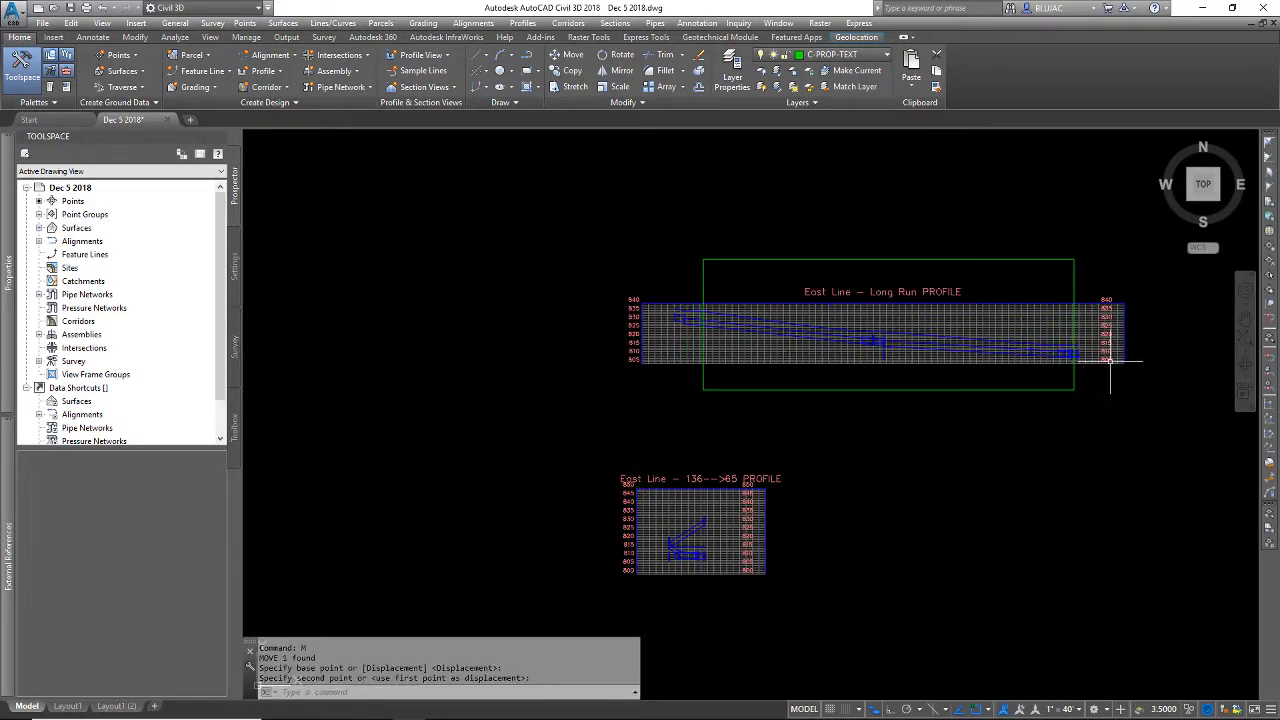
- In View Manager, create the named view 'ugly profile' from a window drawn around the Long Run profile
type("vi")
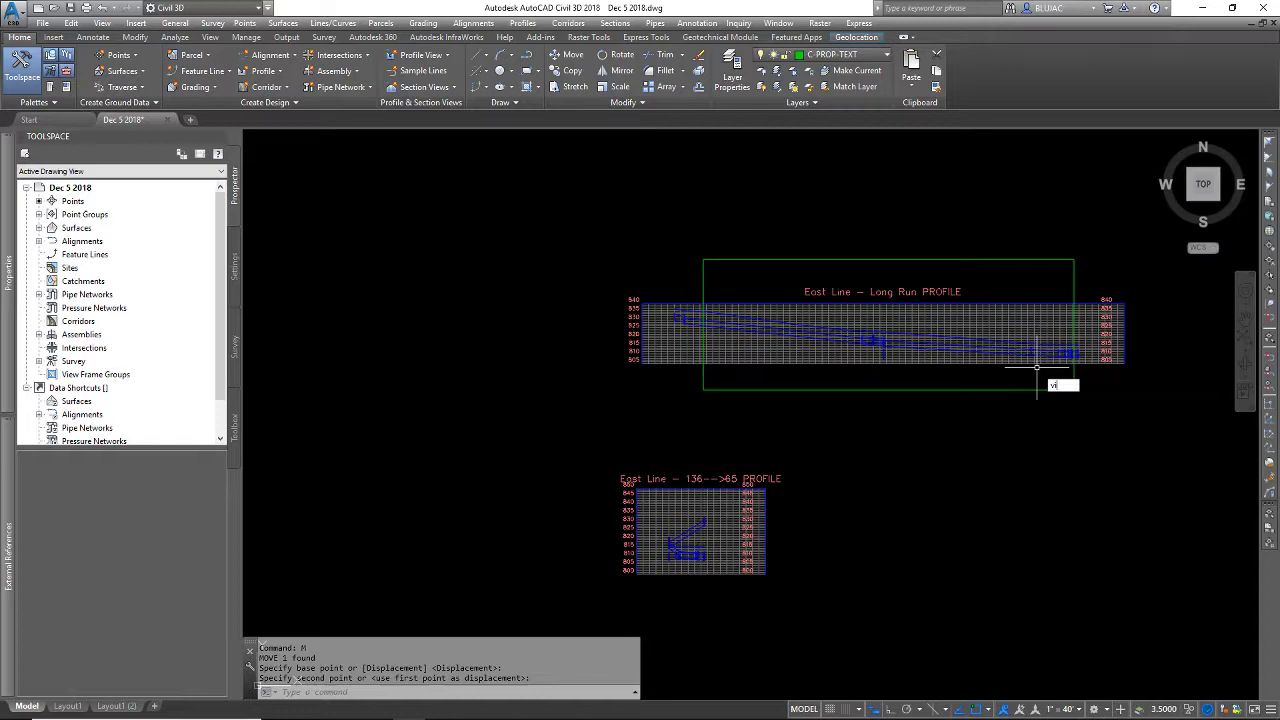
key("Return")
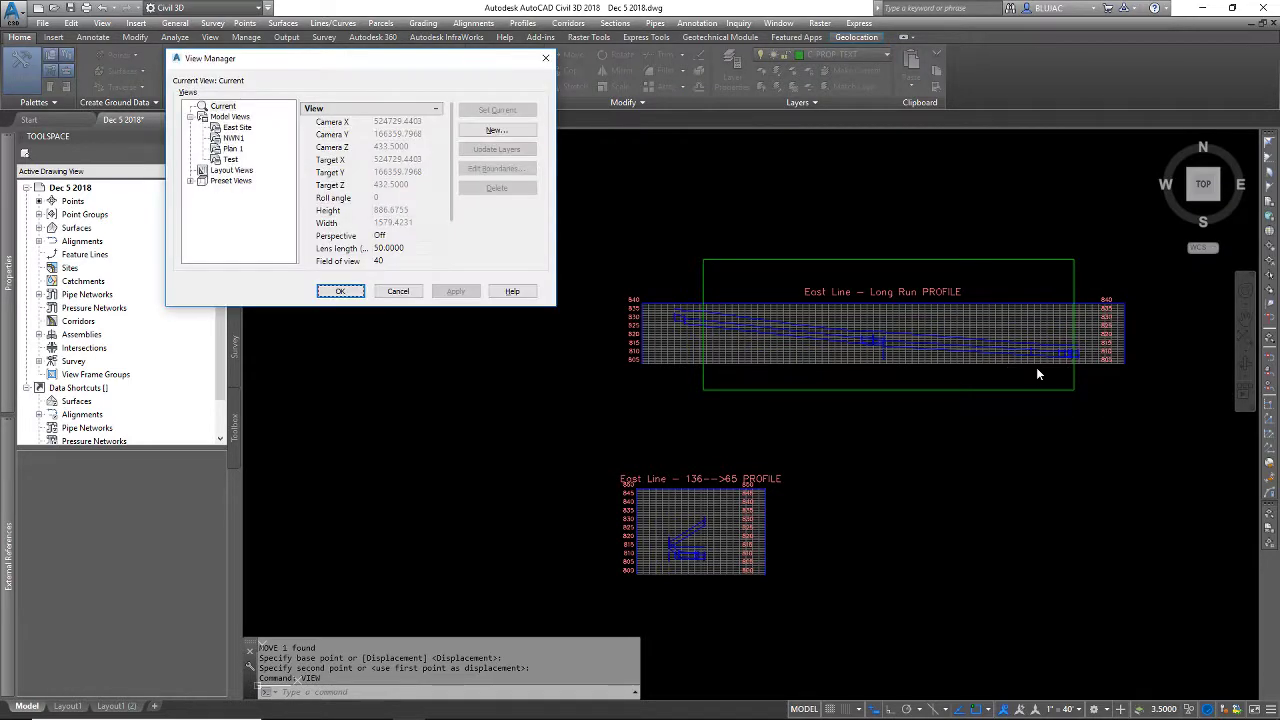
left_click(497, 131)
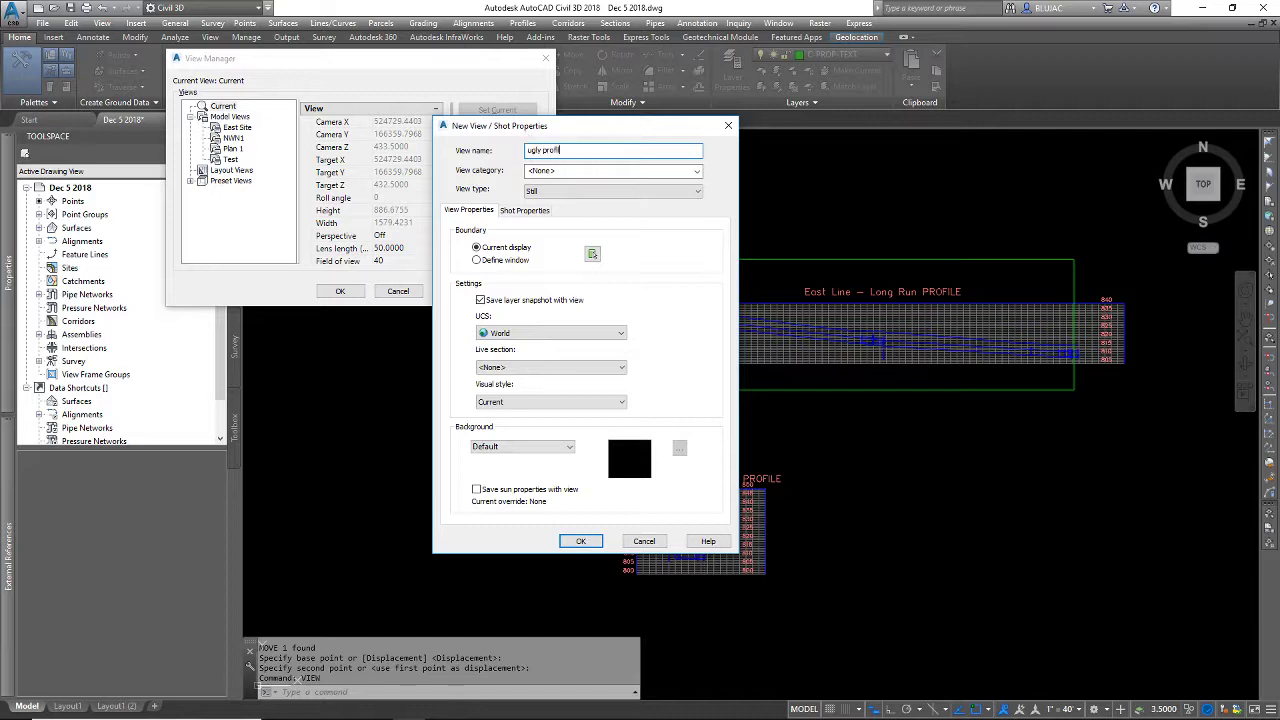
left_click(484, 262)
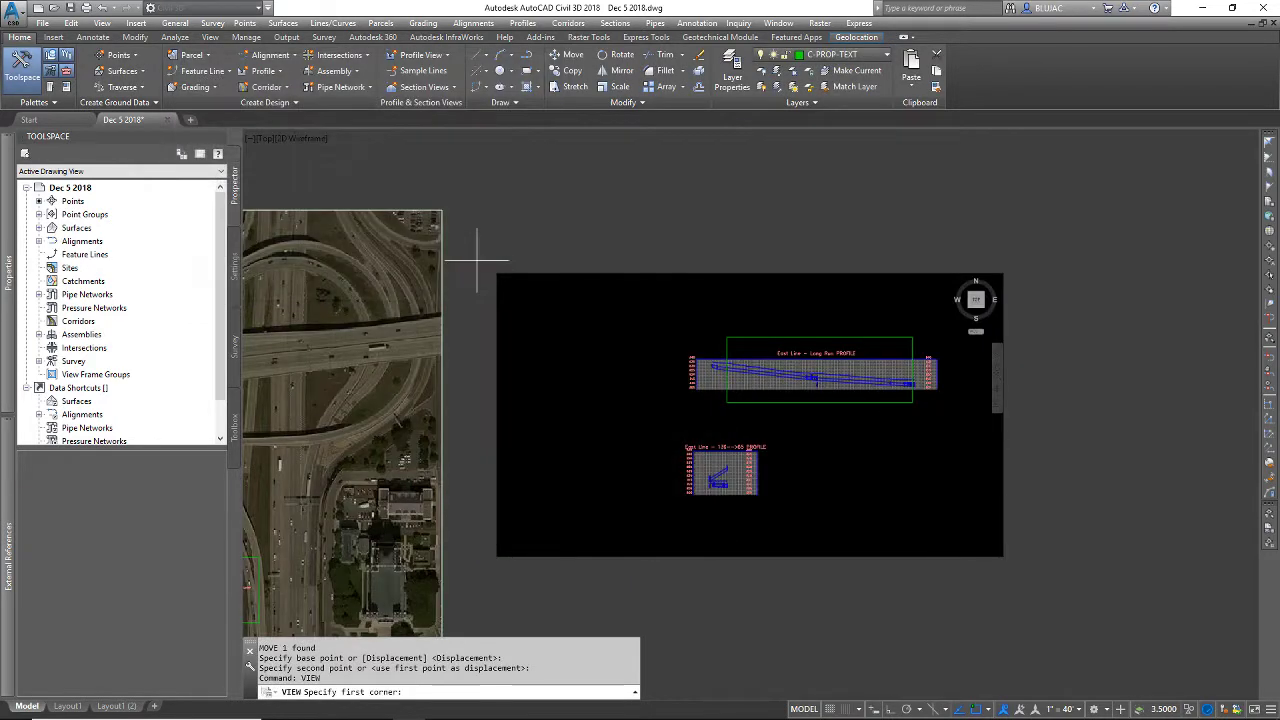
left_click(727, 338)
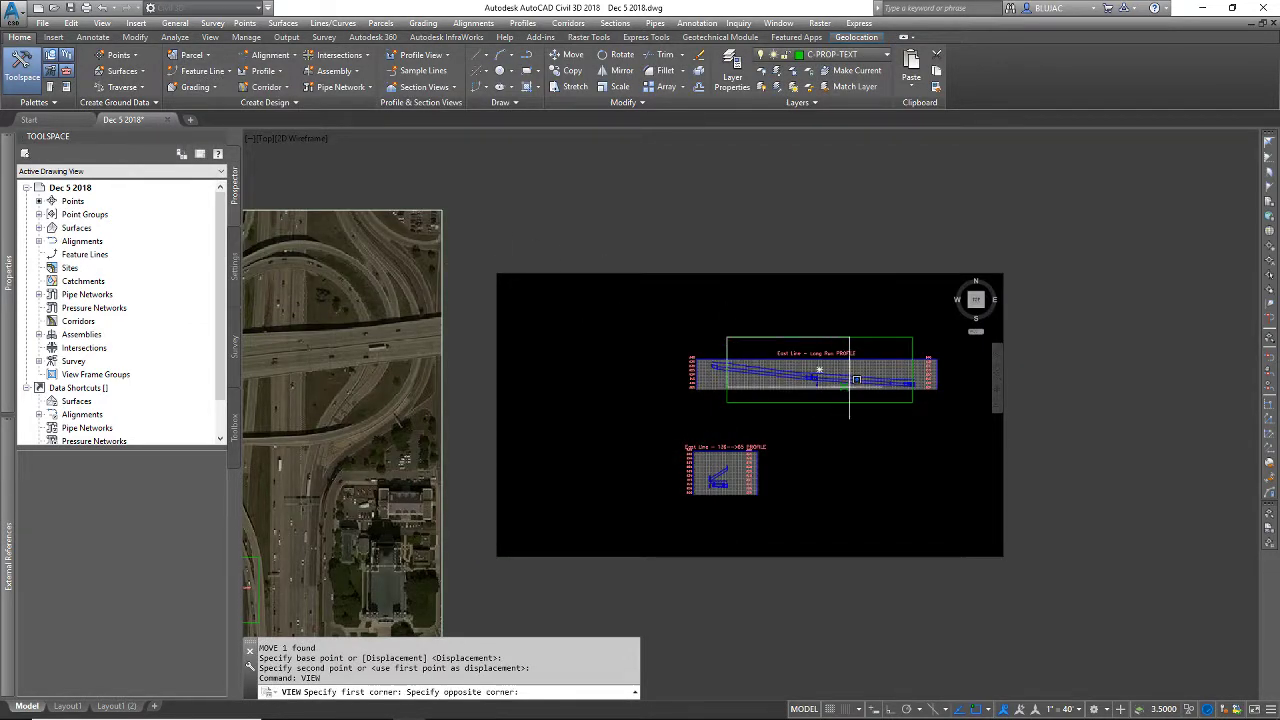
left_click(912, 401)
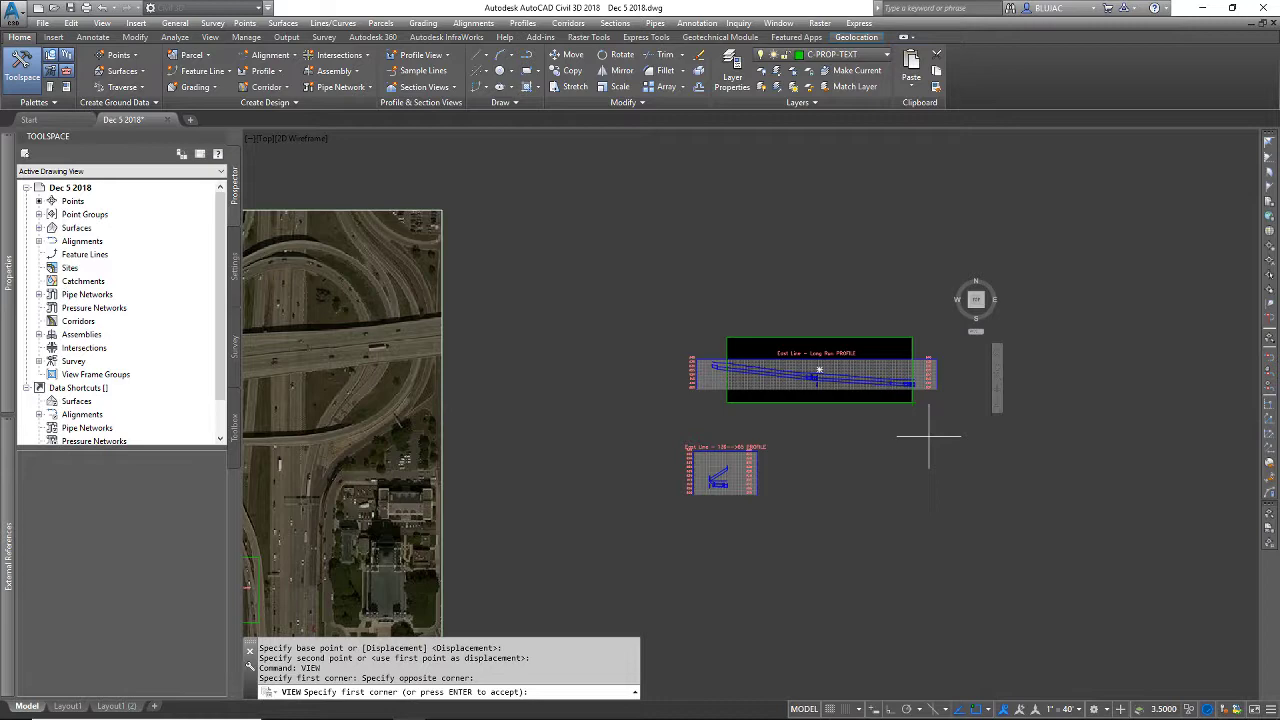
key("Return")
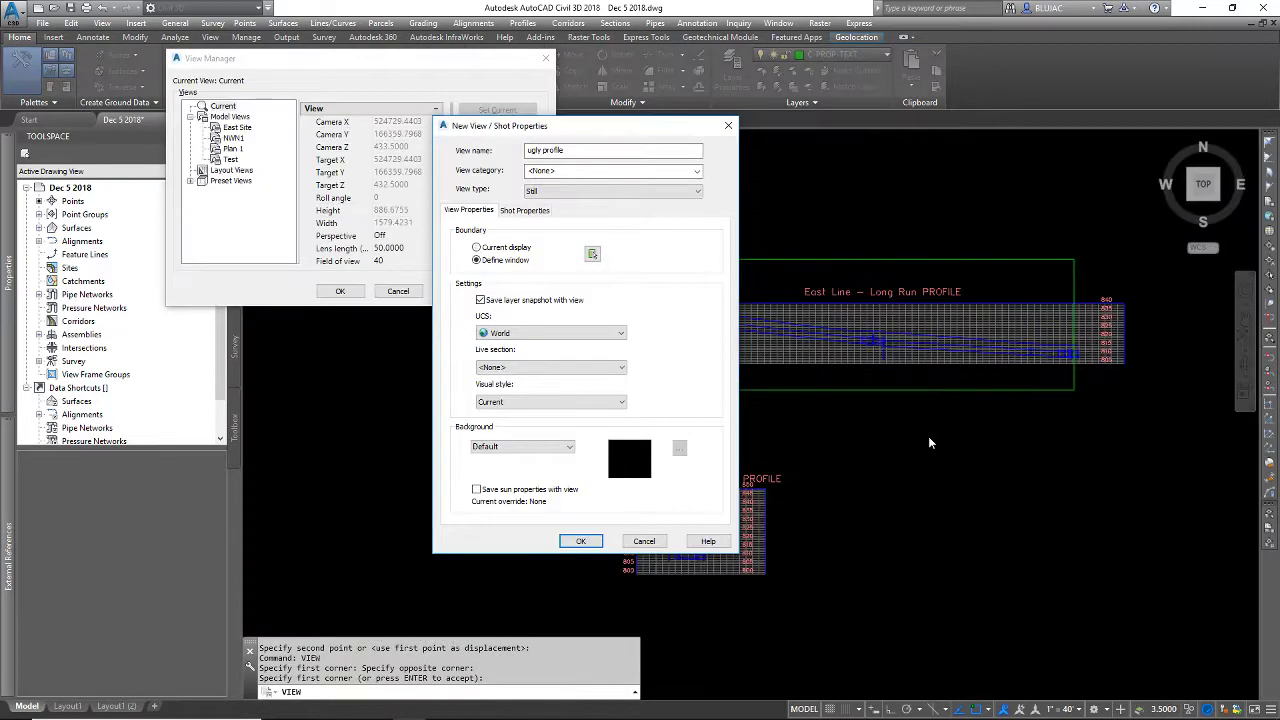
left_click(580, 541)
left_click(340, 291)
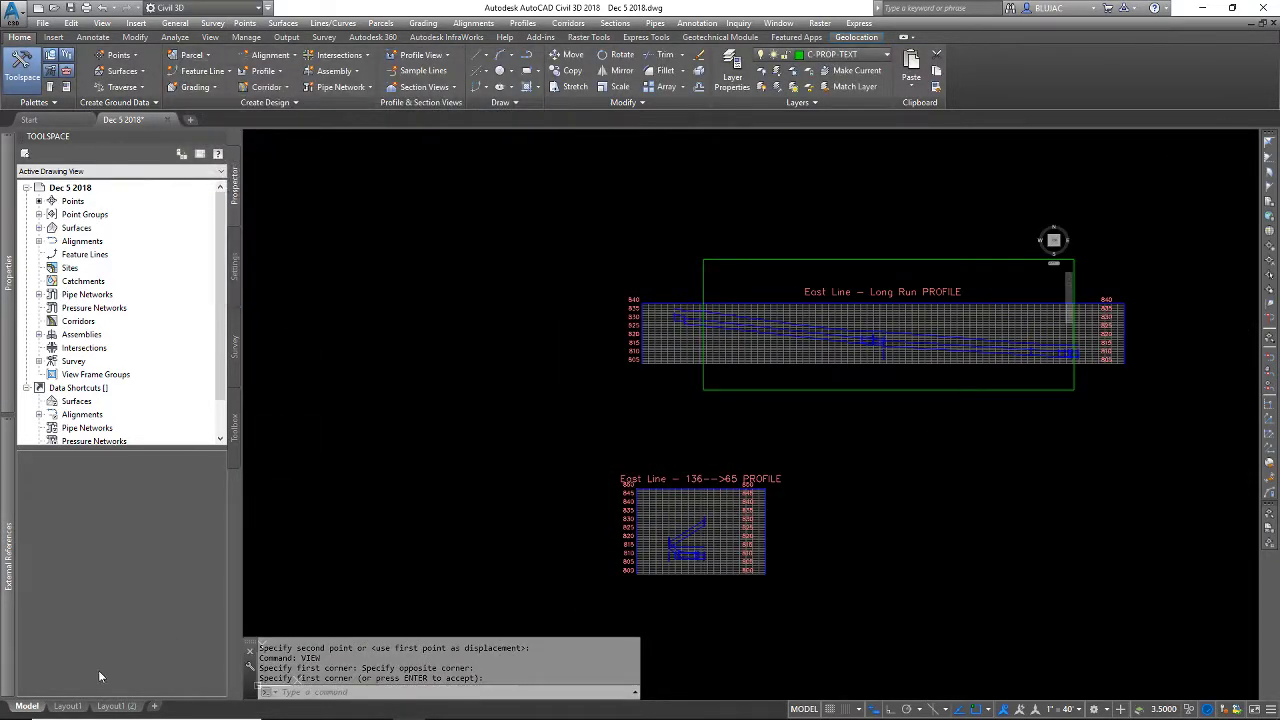
- On Layout1, create a new viewport with MVIEW across the blank lower area of the sheet
left_click(68, 706)
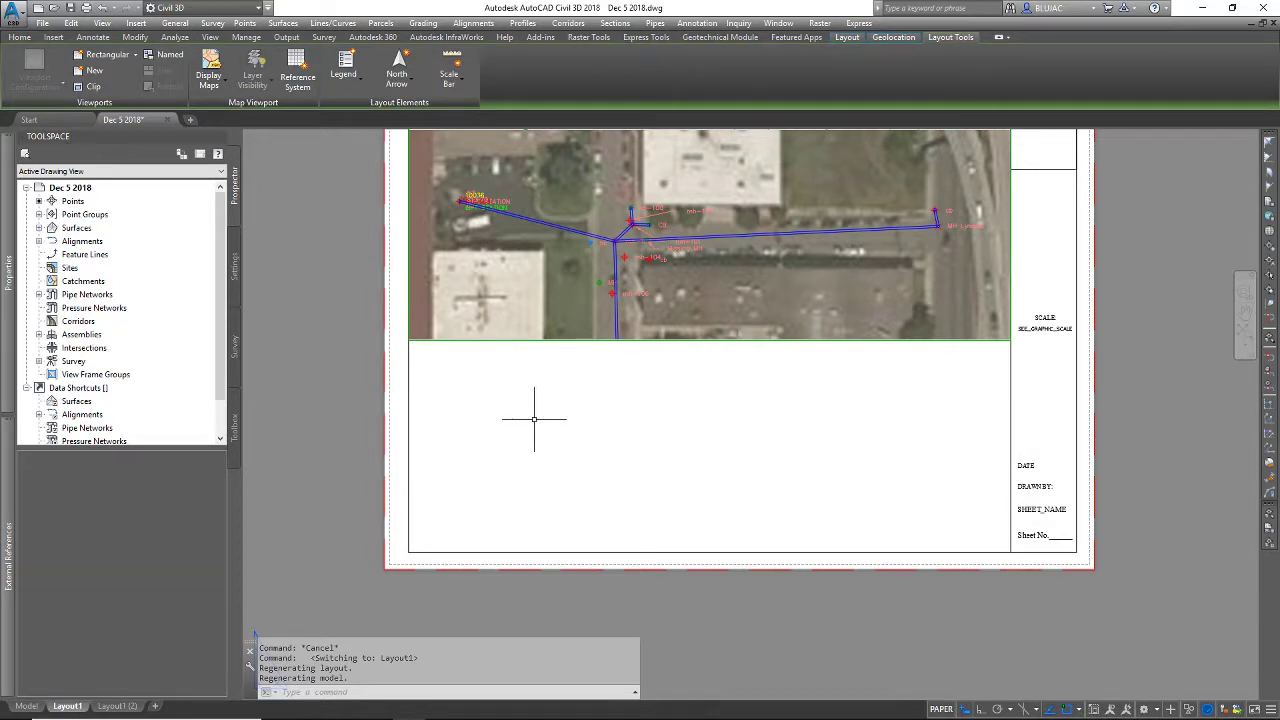
key("BackSpace")
type("mview")
key("Return")
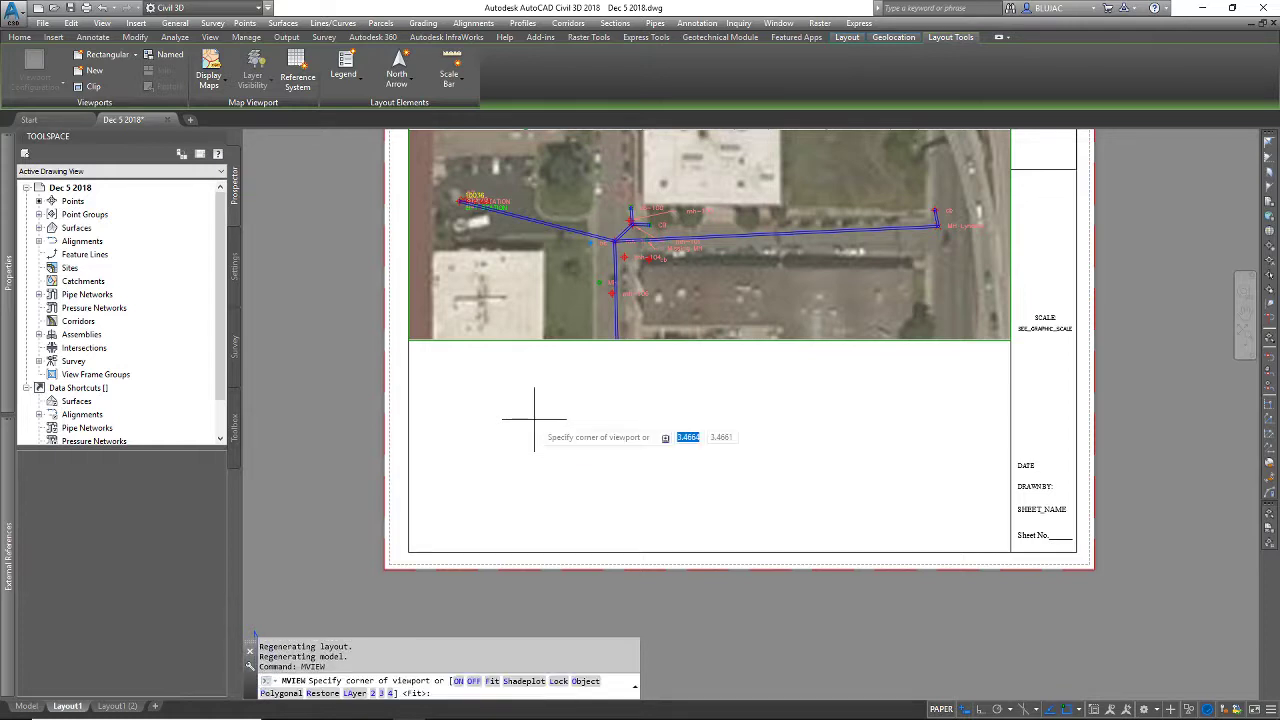
left_click(409, 341)
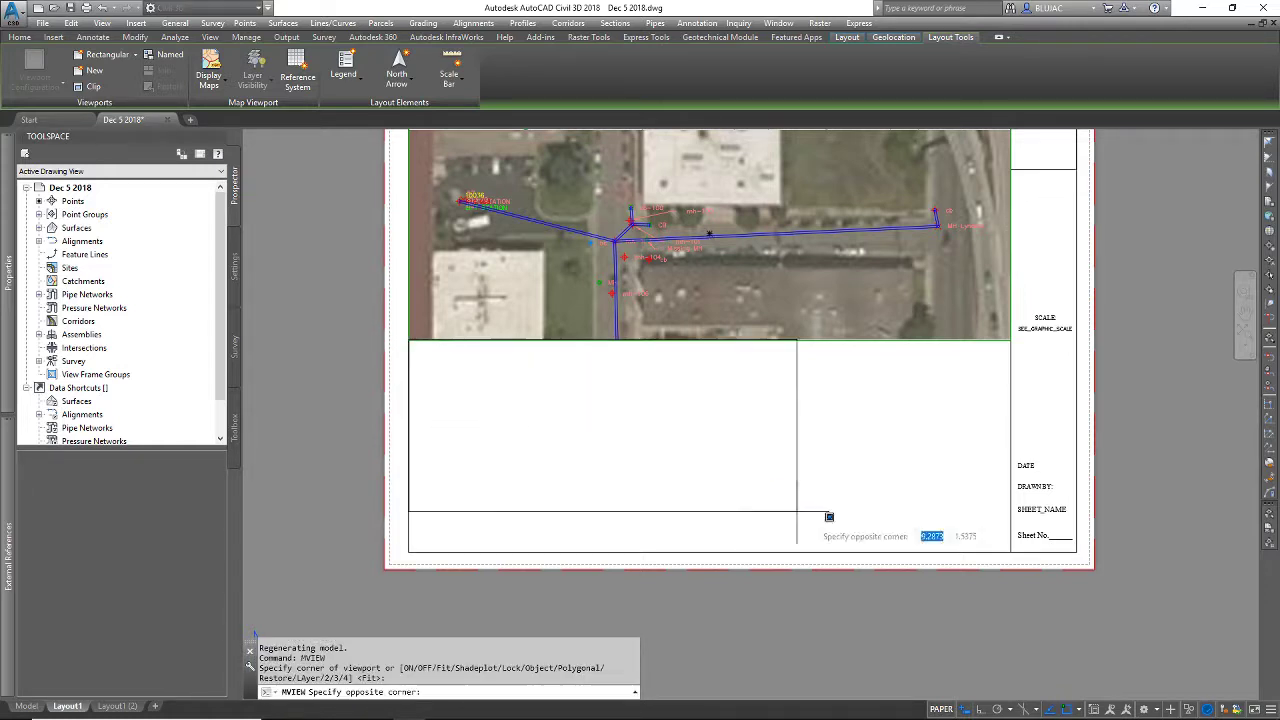
left_click(1011, 551)
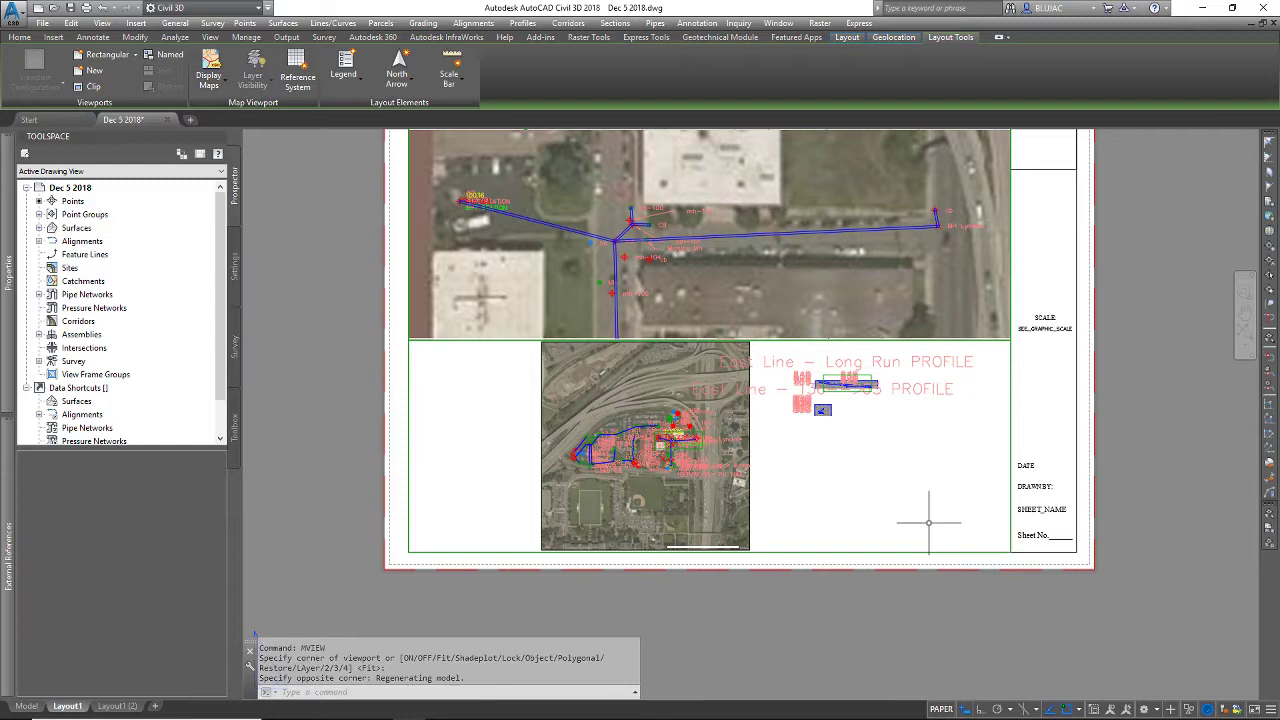
- Zoom and pan inside the new viewport to show the Long Run profile, then return to paper space
double_click(912, 482)
scroll(841, 473, "up", 3)
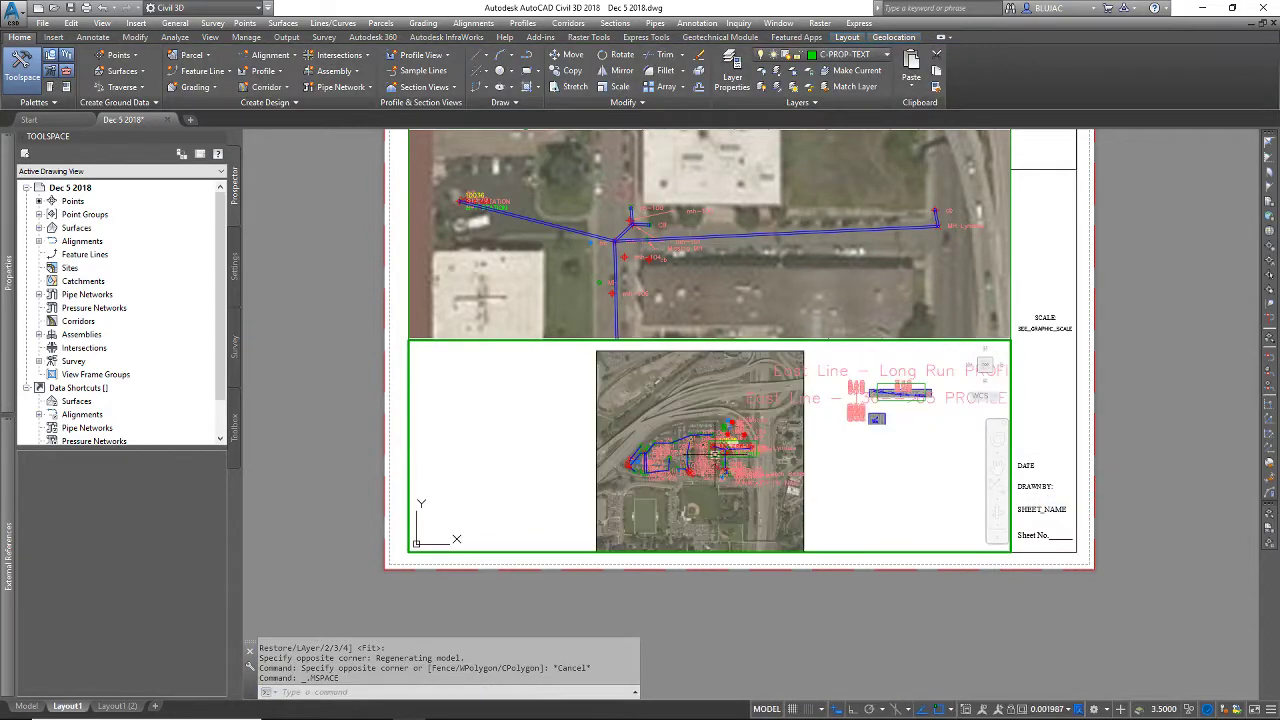
scroll(620, 490, "down", 4)
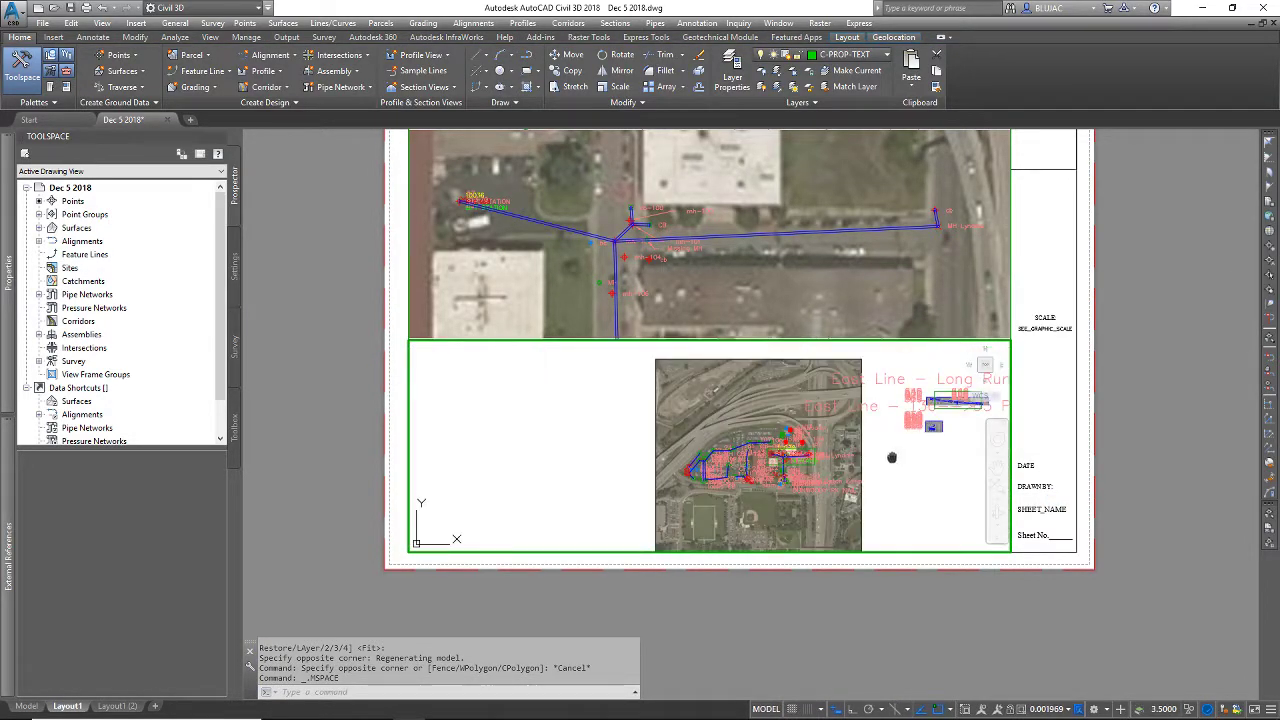
scroll(620, 490, "up", 6)
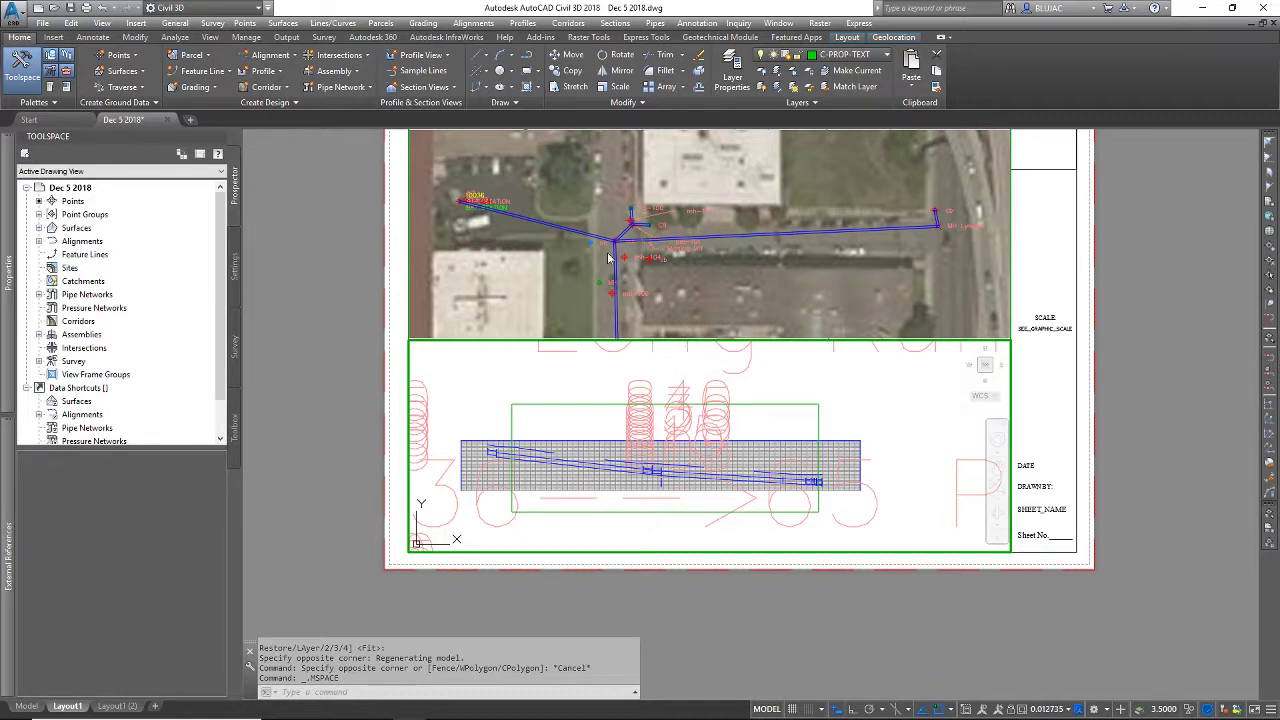
scroll(648, 470, "up", 2)
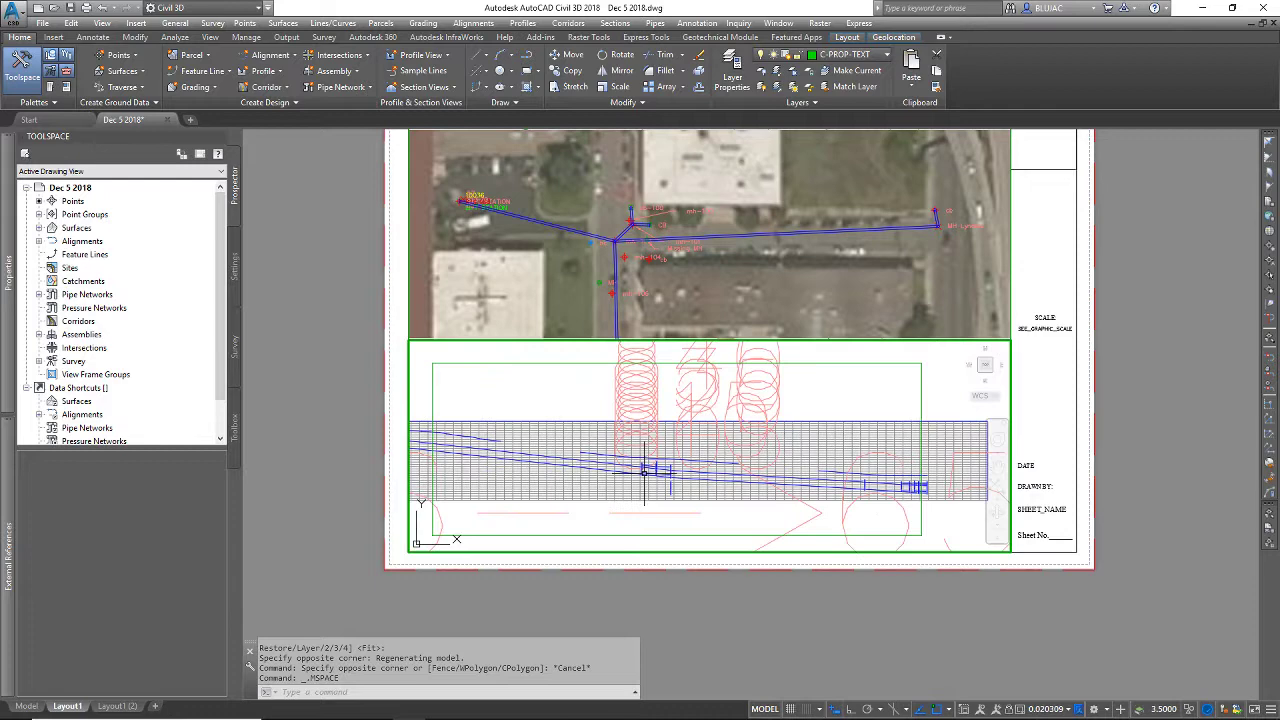
middle_click_drag(648, 470, 683, 465)
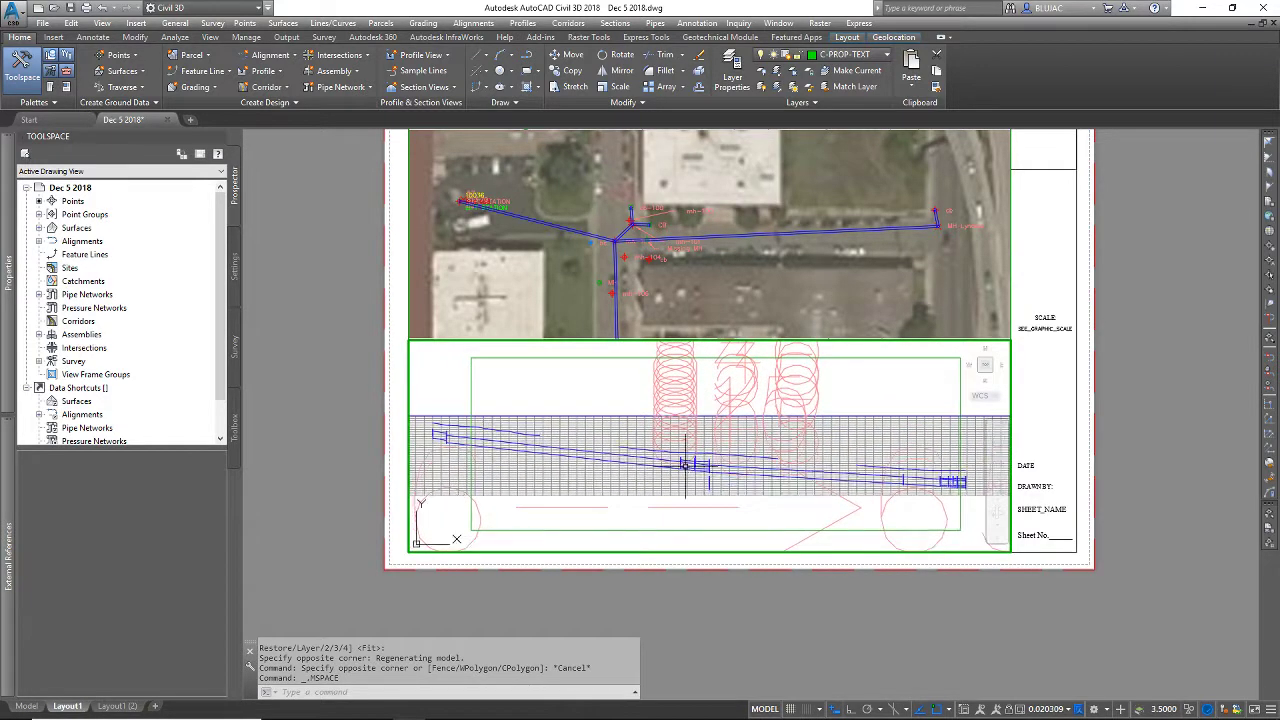
double_click(334, 450)
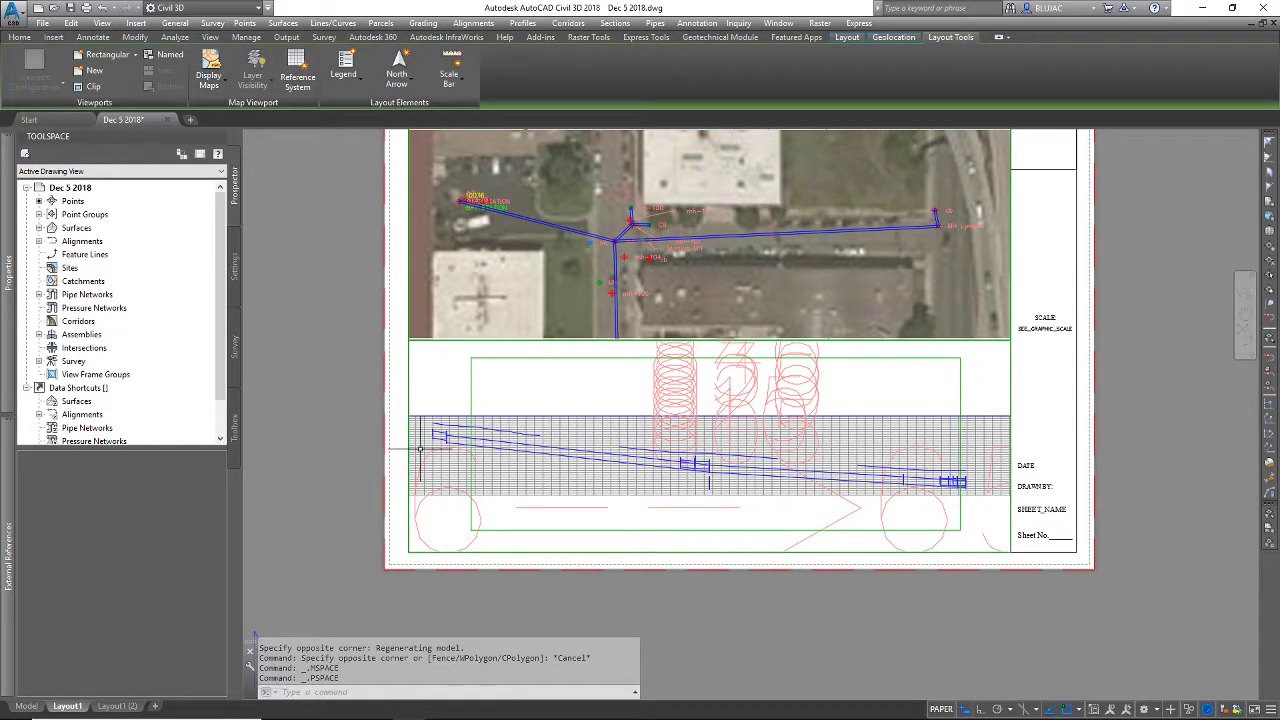
- Set the saved 'ugly profile' view current in the lower Layout1 viewport through View Manager
type("view")
key("Return")
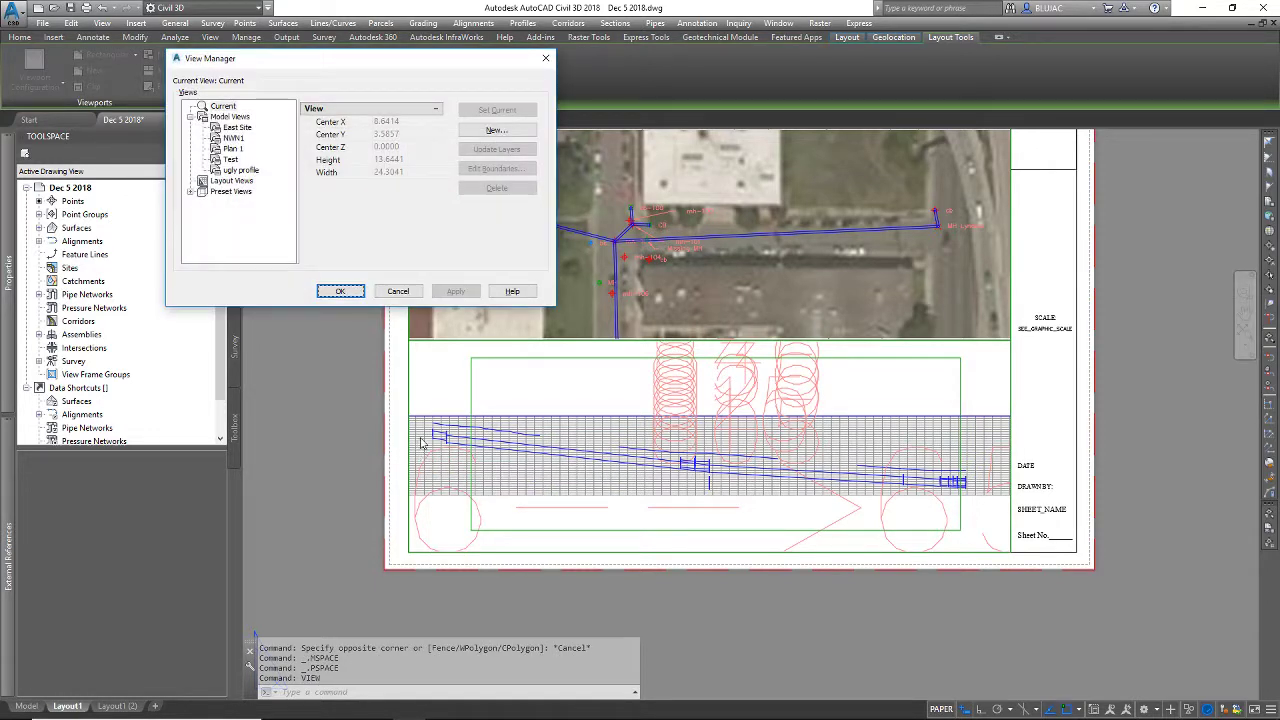
left_click(244, 171)
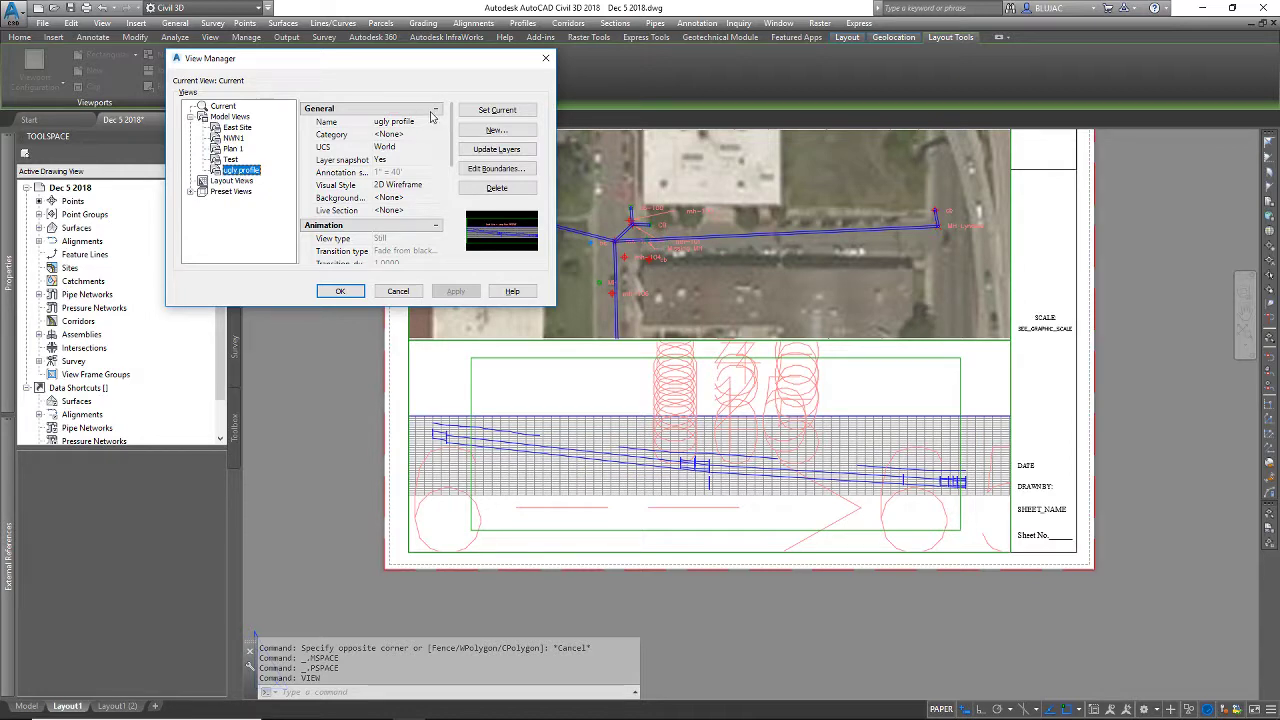
left_click(465, 113)
left_click(455, 291)
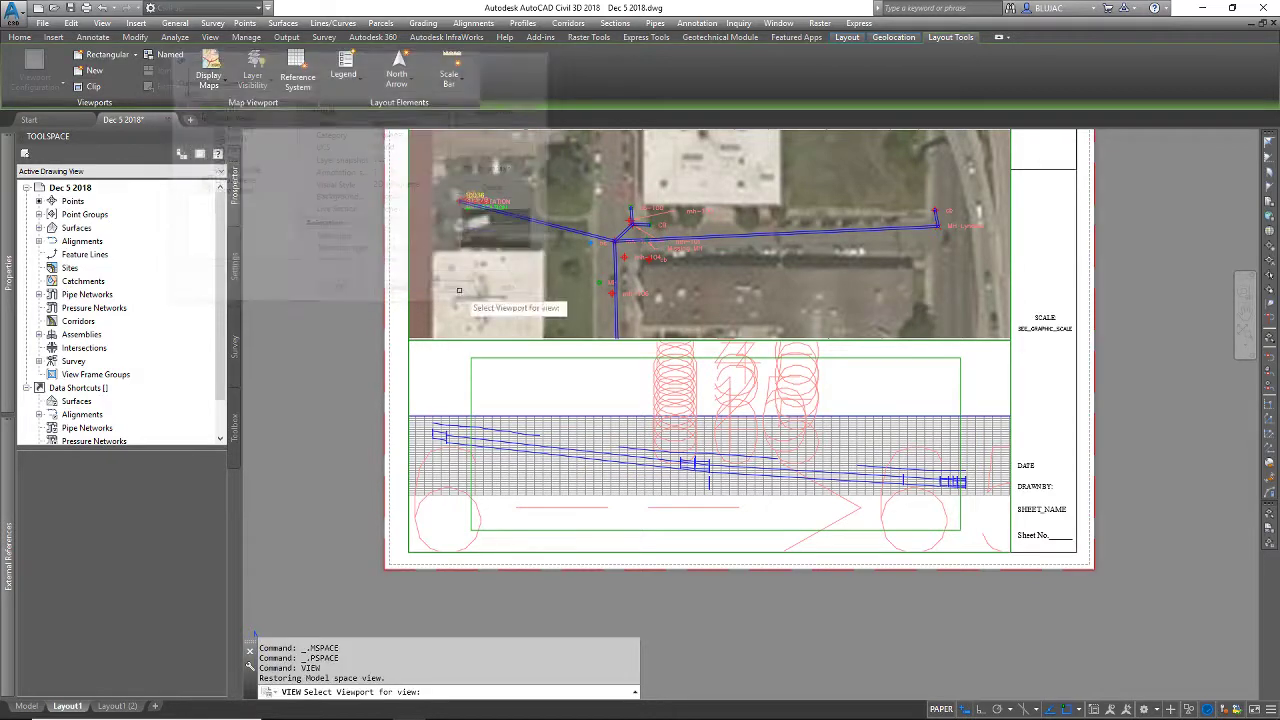
left_click(404, 354)
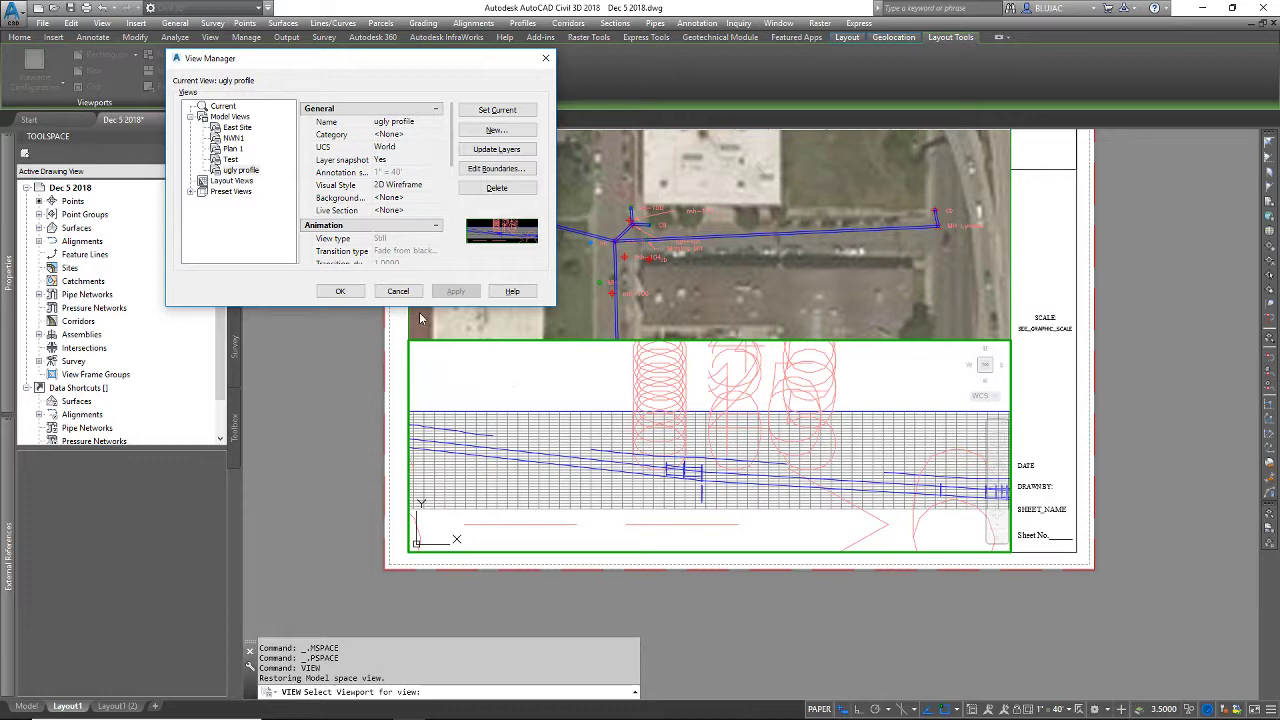
left_click(341, 291)
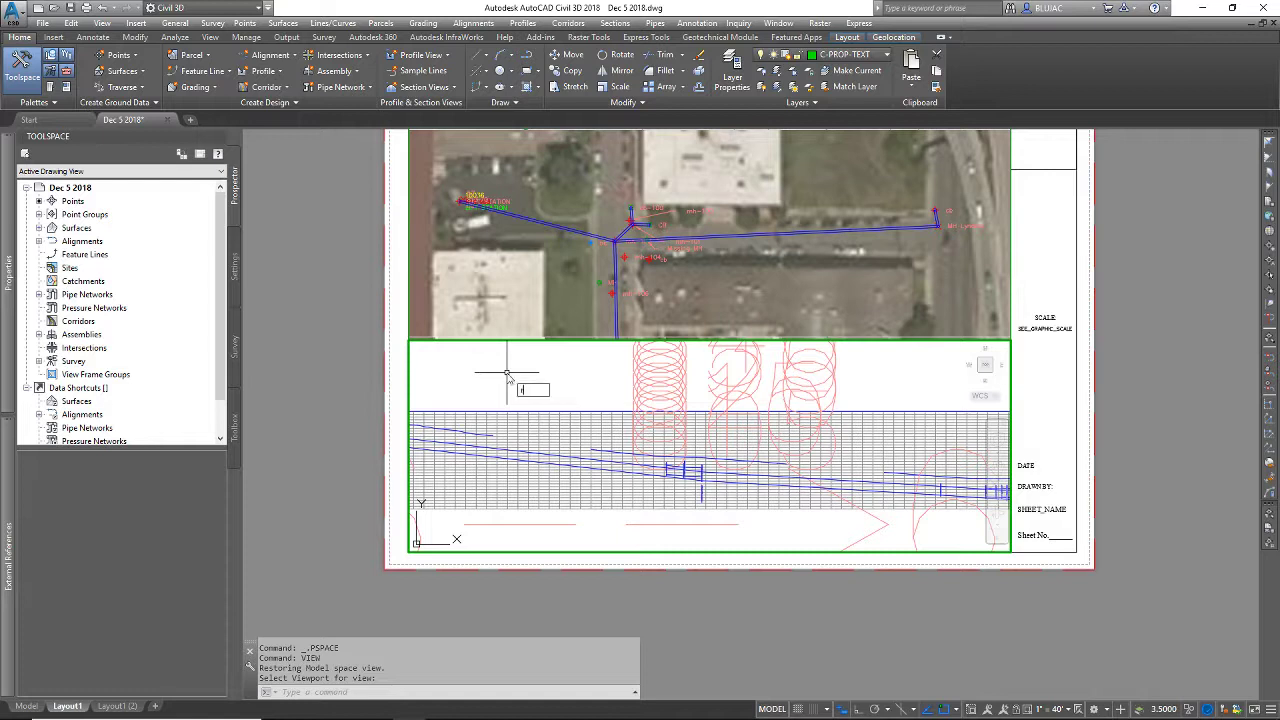
- Regenerate the profile viewport with REGEN and return to paper space
type("REGEN")
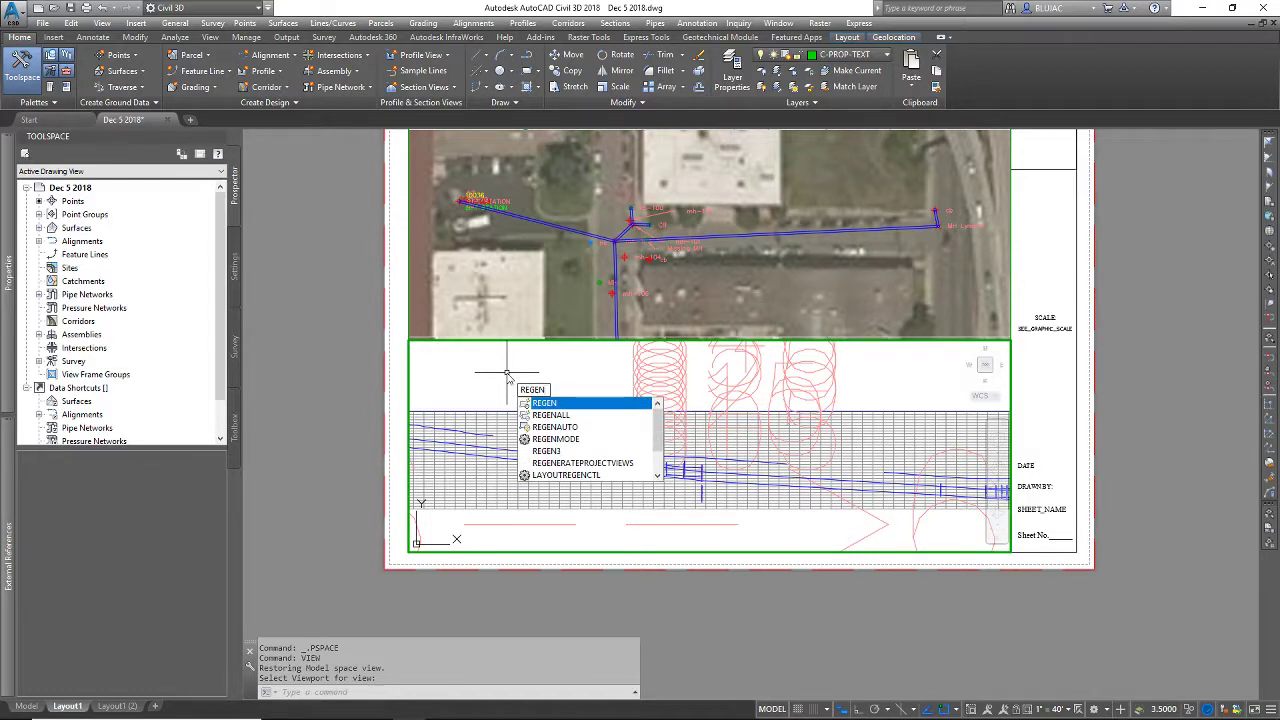
key("Return")
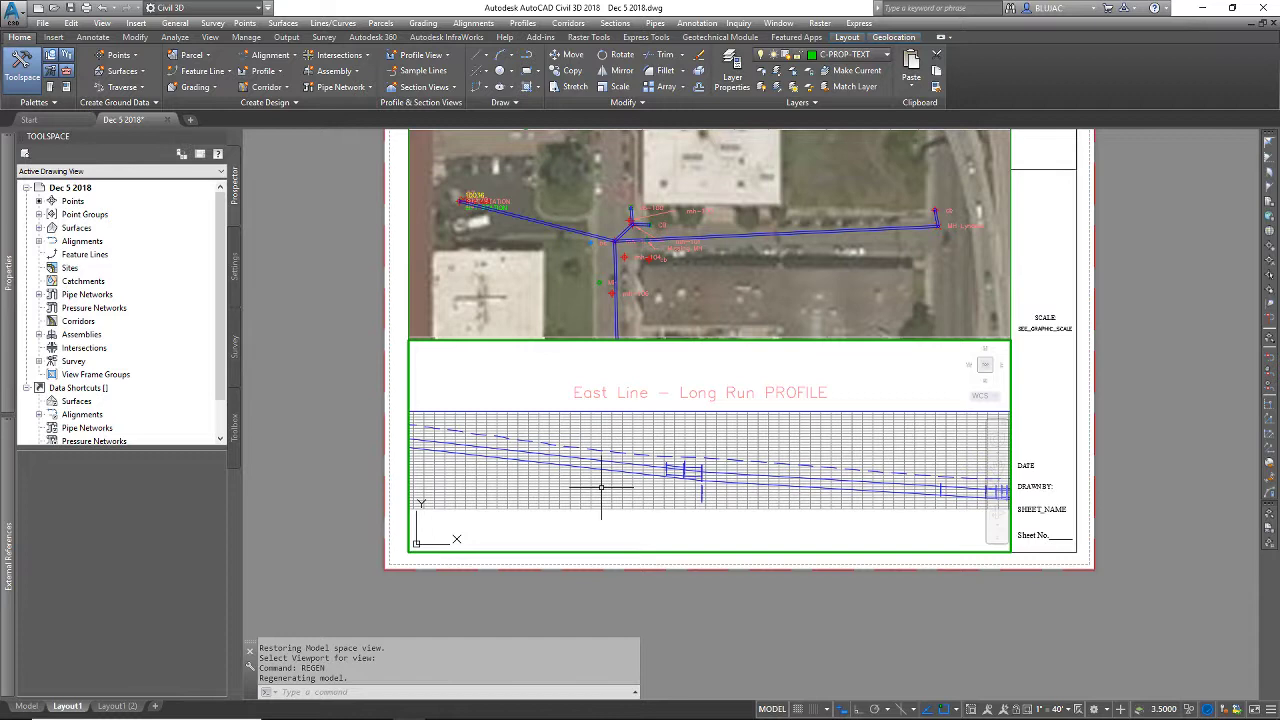
double_click(336, 440)
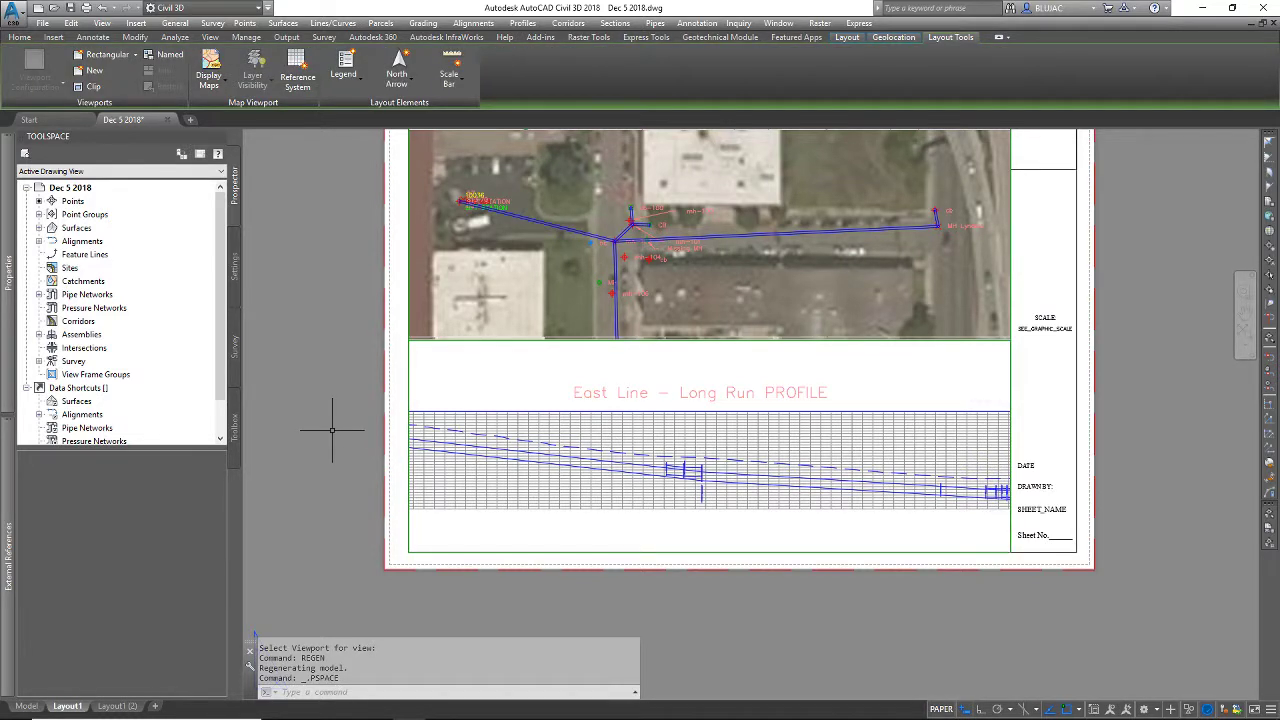
- Set the profile viewport's Display Locked to Yes and verify the lock
left_click(409, 378)
right_click(430, 385)
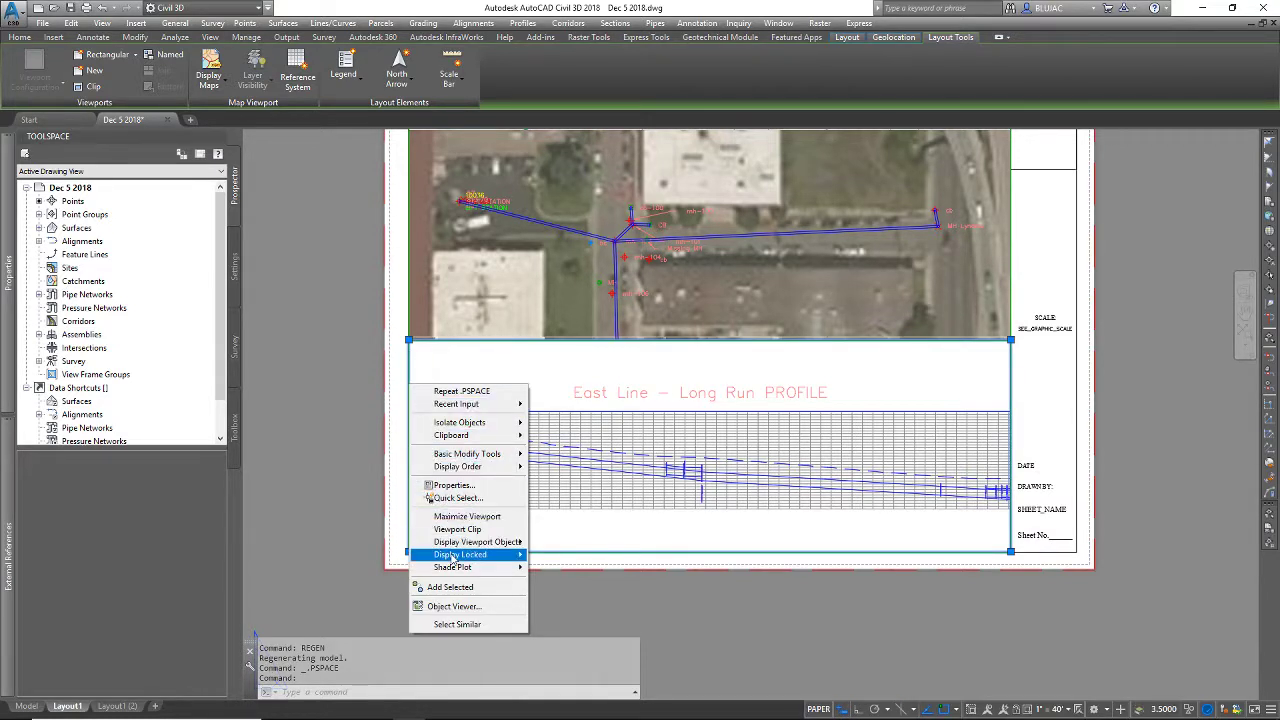
mouse_move(453, 556)
left_click(548, 561)
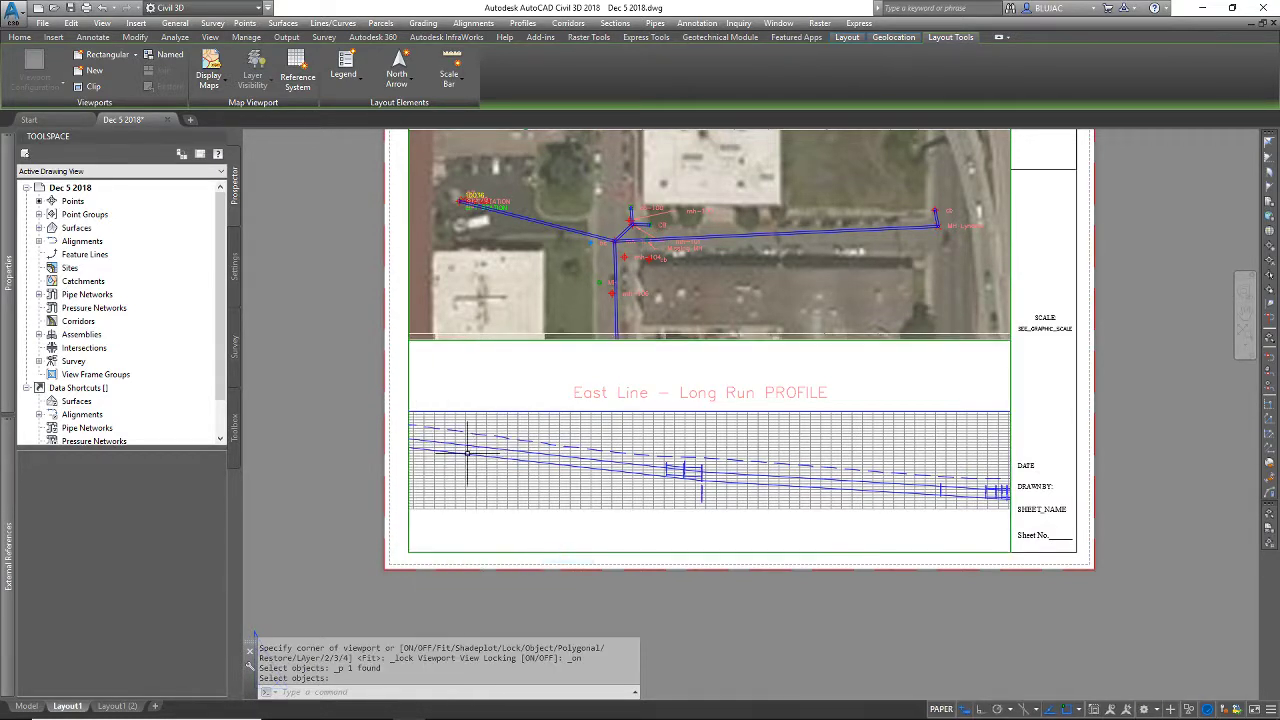
left_click(408, 372)
right_click(359, 396)
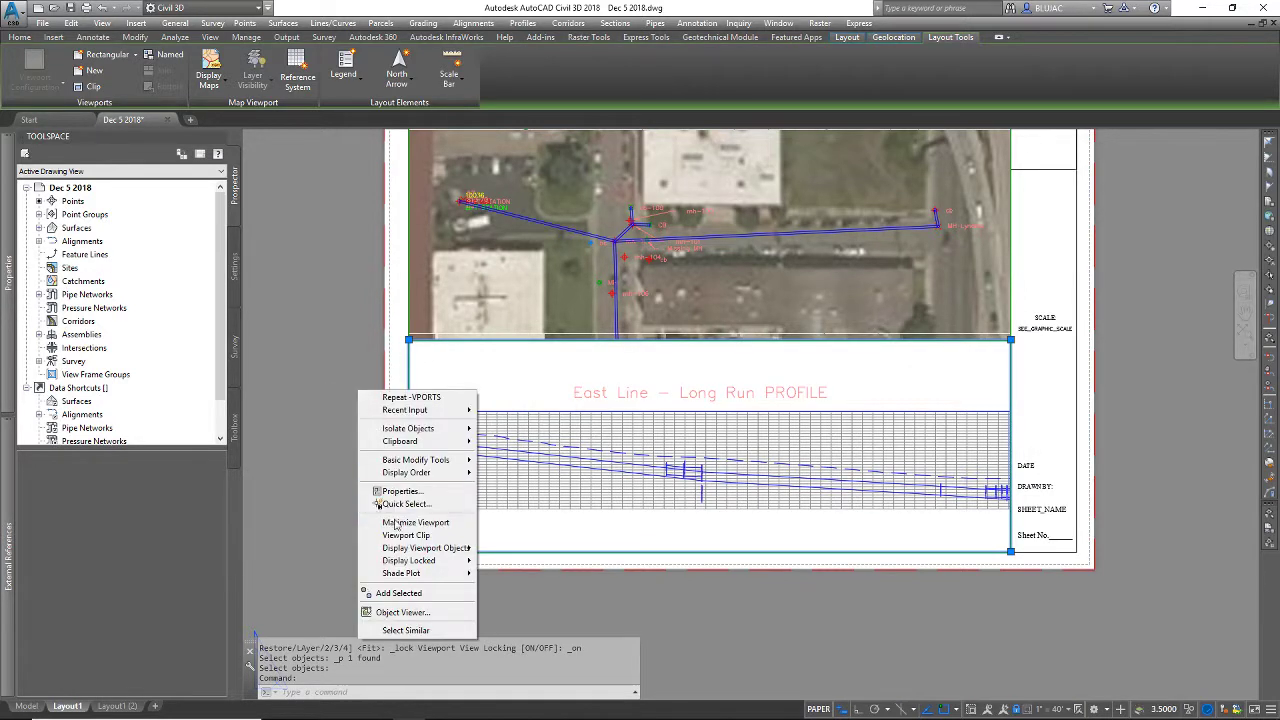
mouse_move(420, 560)
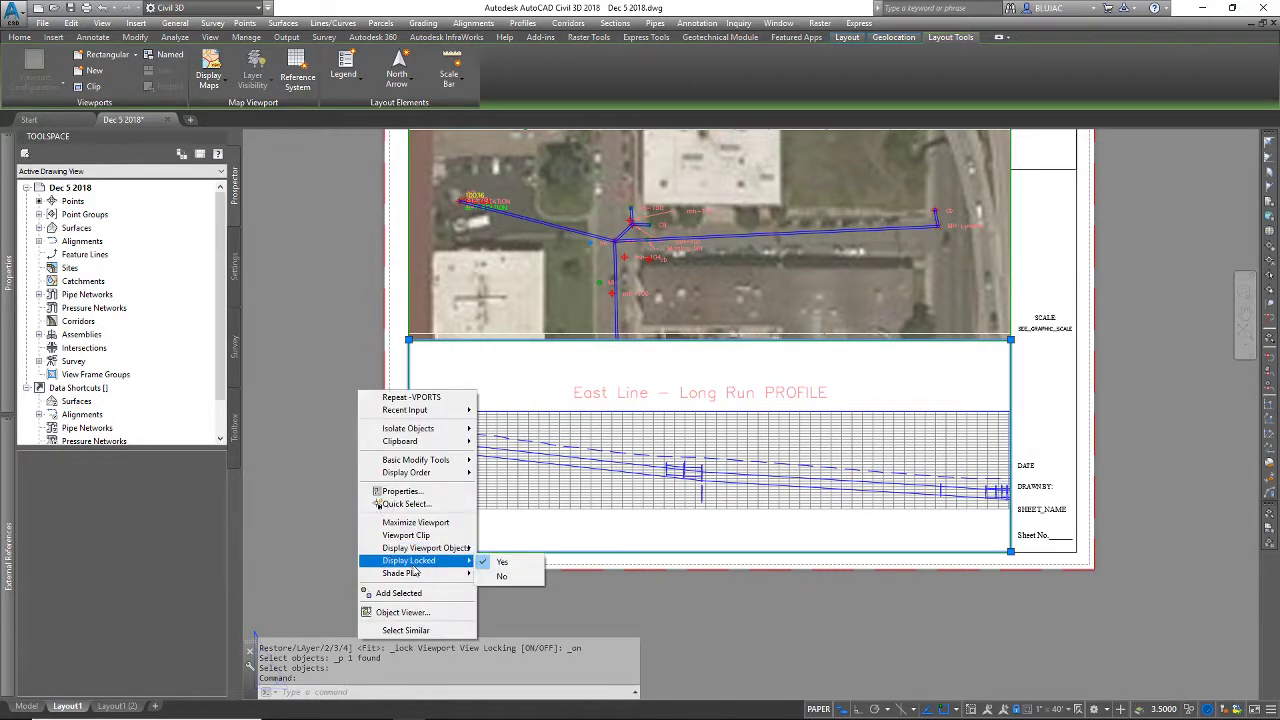
left_click(280, 386)
- Delete the plan viewport, scale bar and north arrow from Layout1 (2), then switch to Model
key("Escape")
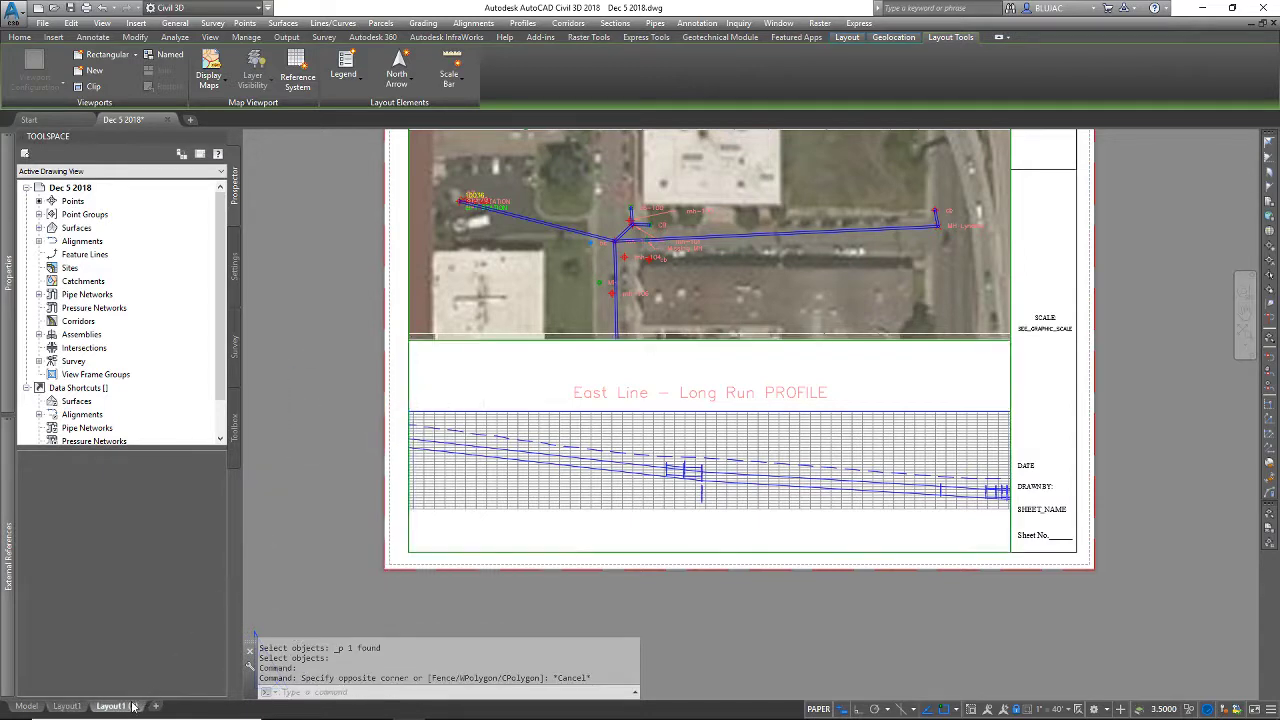
left_click(133, 706)
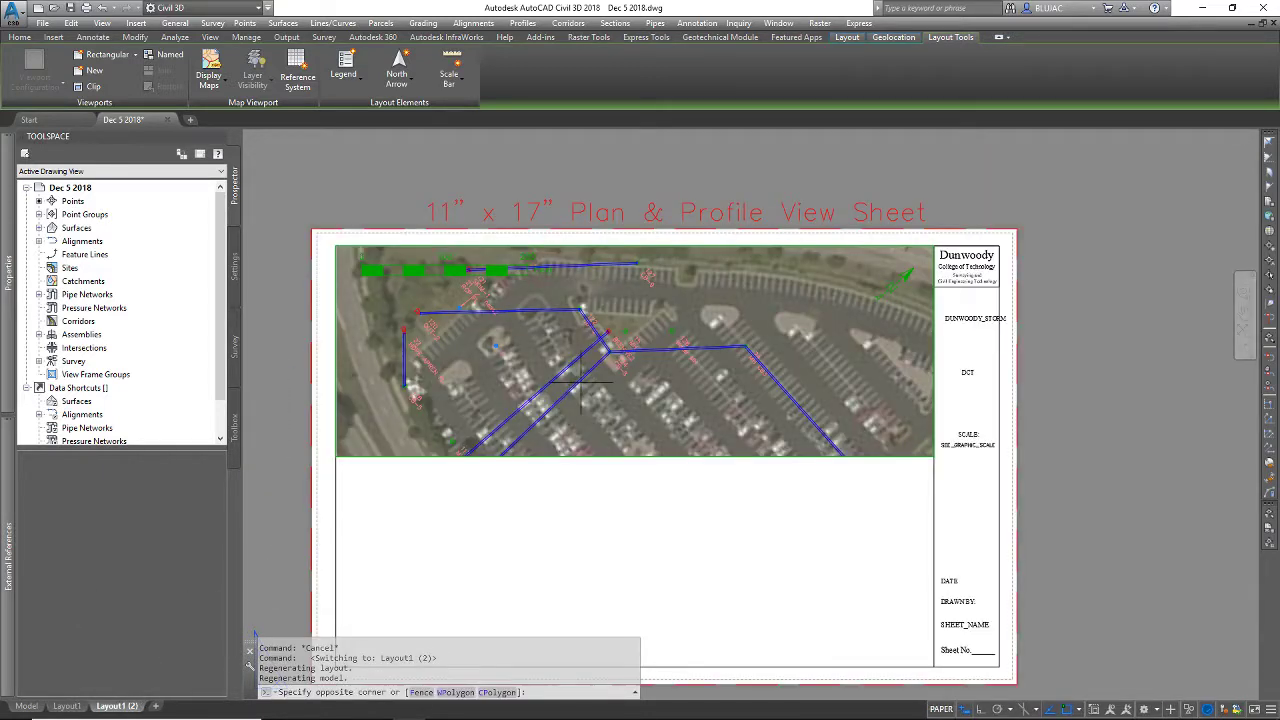
left_click(545, 455)
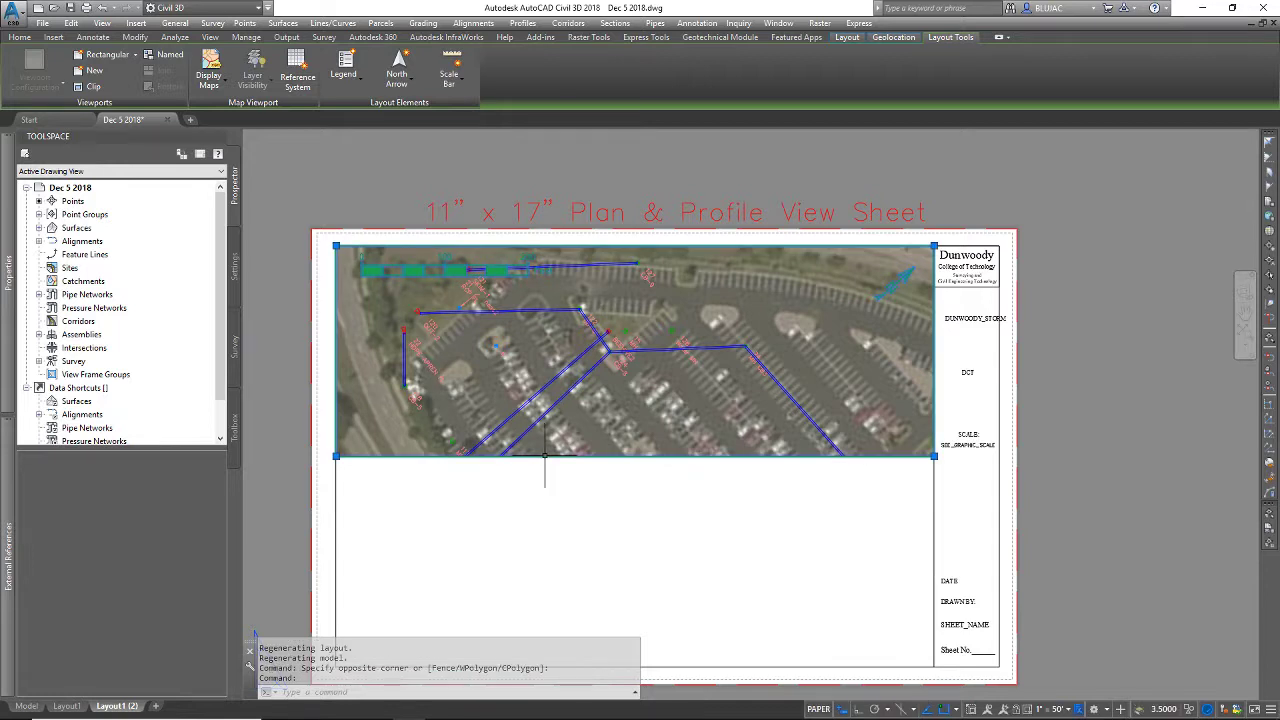
key("Delete")
left_click(487, 270)
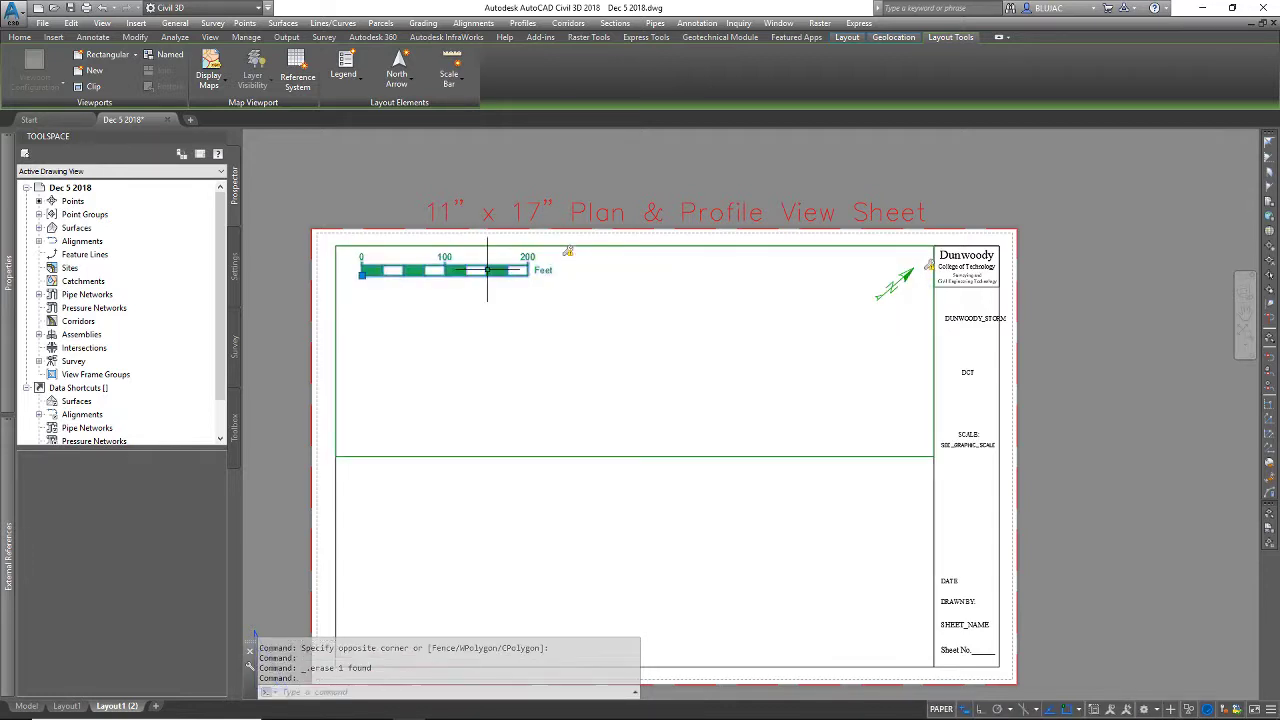
key("Delete")
left_click(905, 280)
key("Delete")
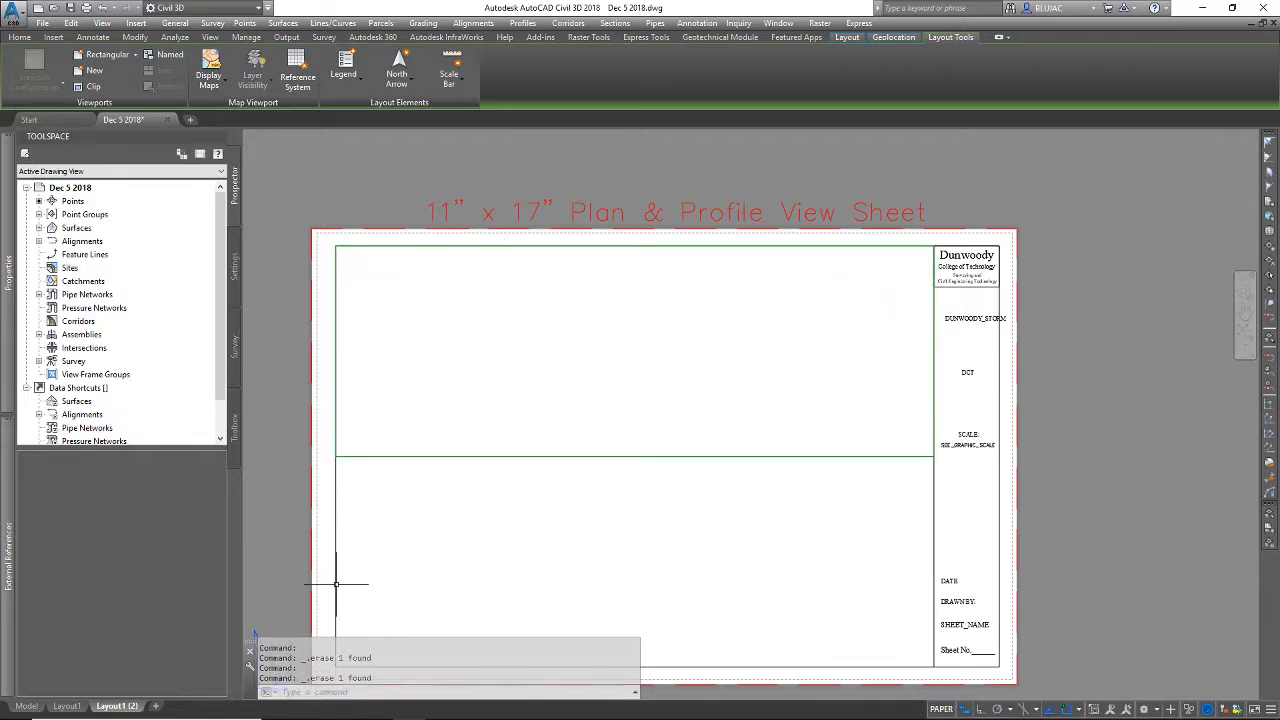
left_click(27, 706)
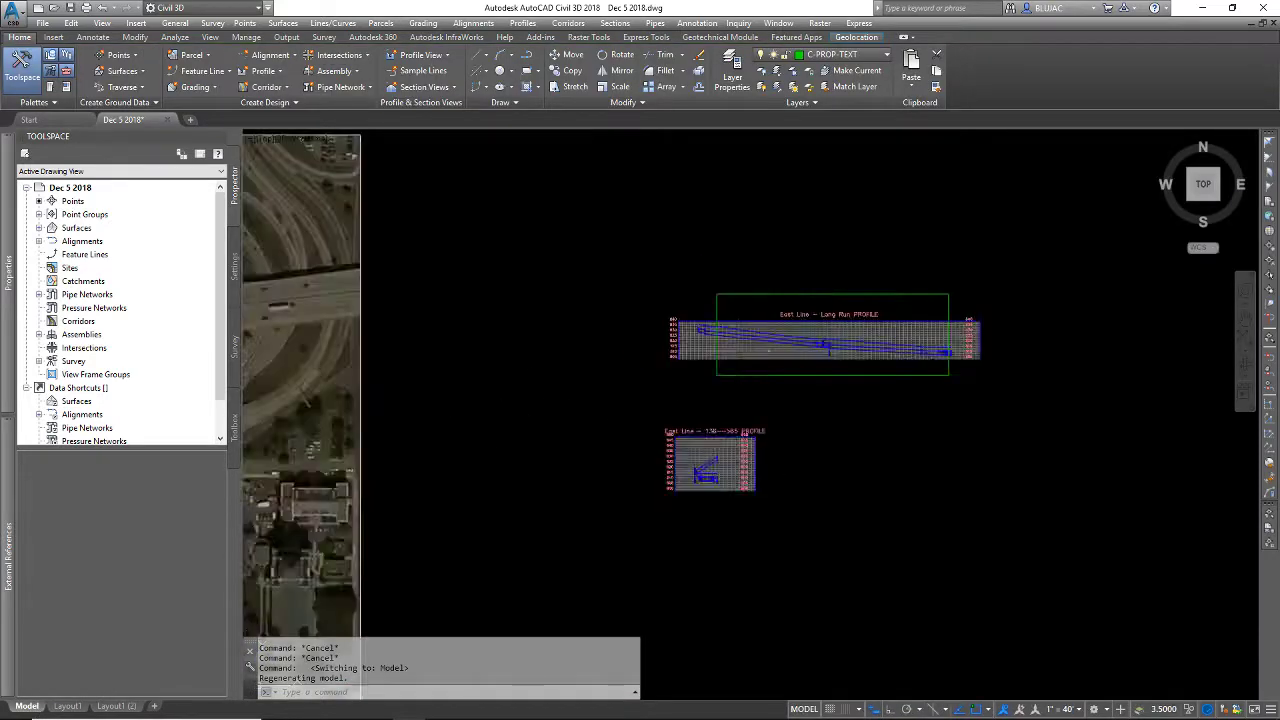
- Select the green frame rectangle around the profile and copy it
scroll(524, 304, "up", 6)
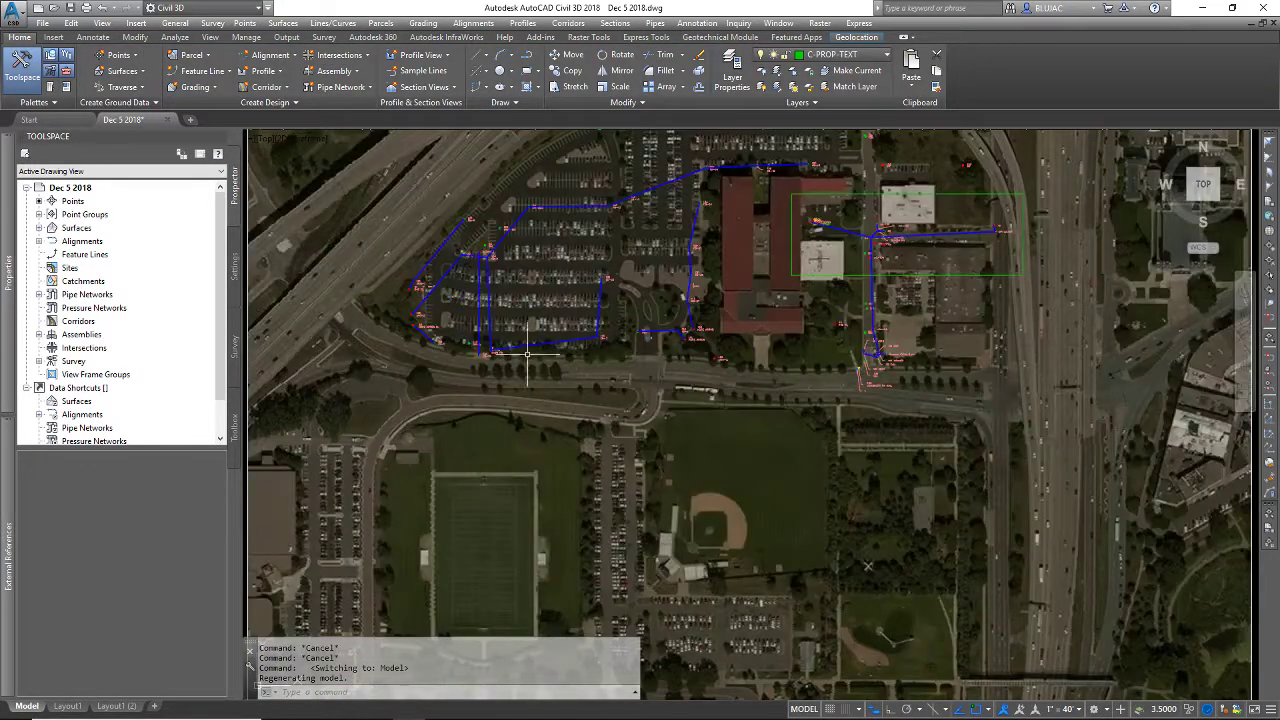
middle_click_drag(524, 304, 529, 334)
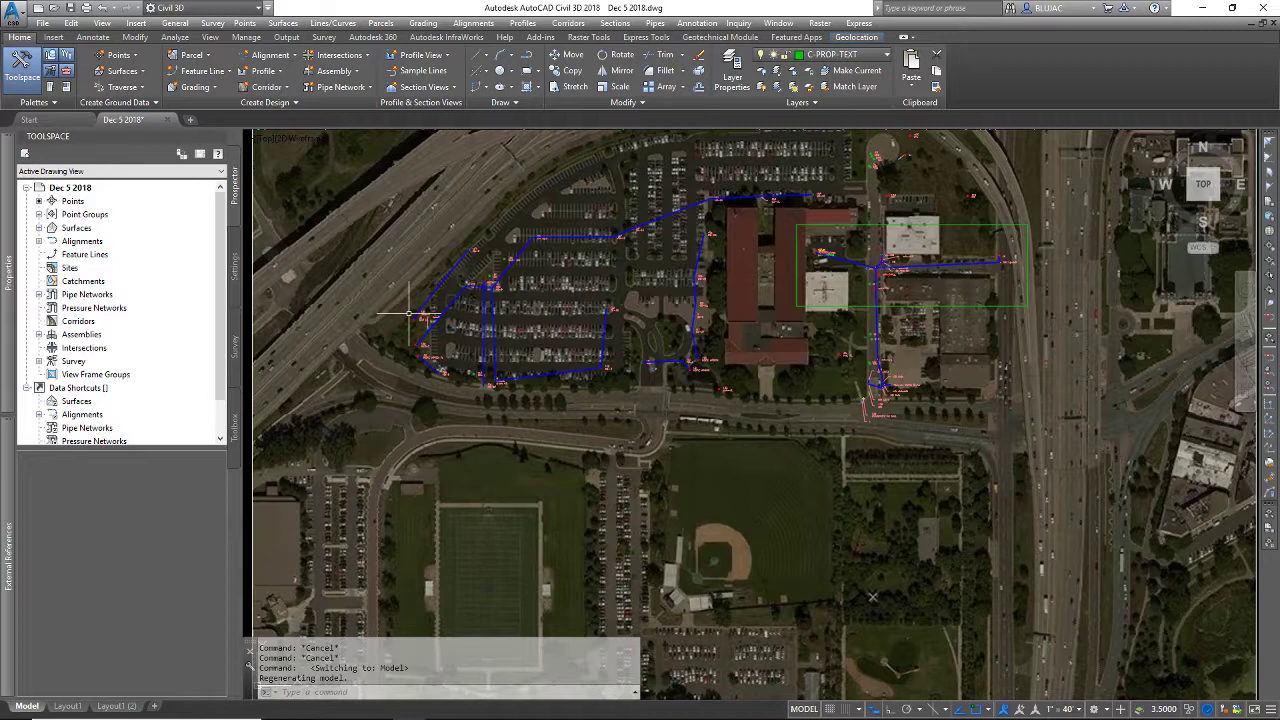
scroll(823, 271, "down", 8)
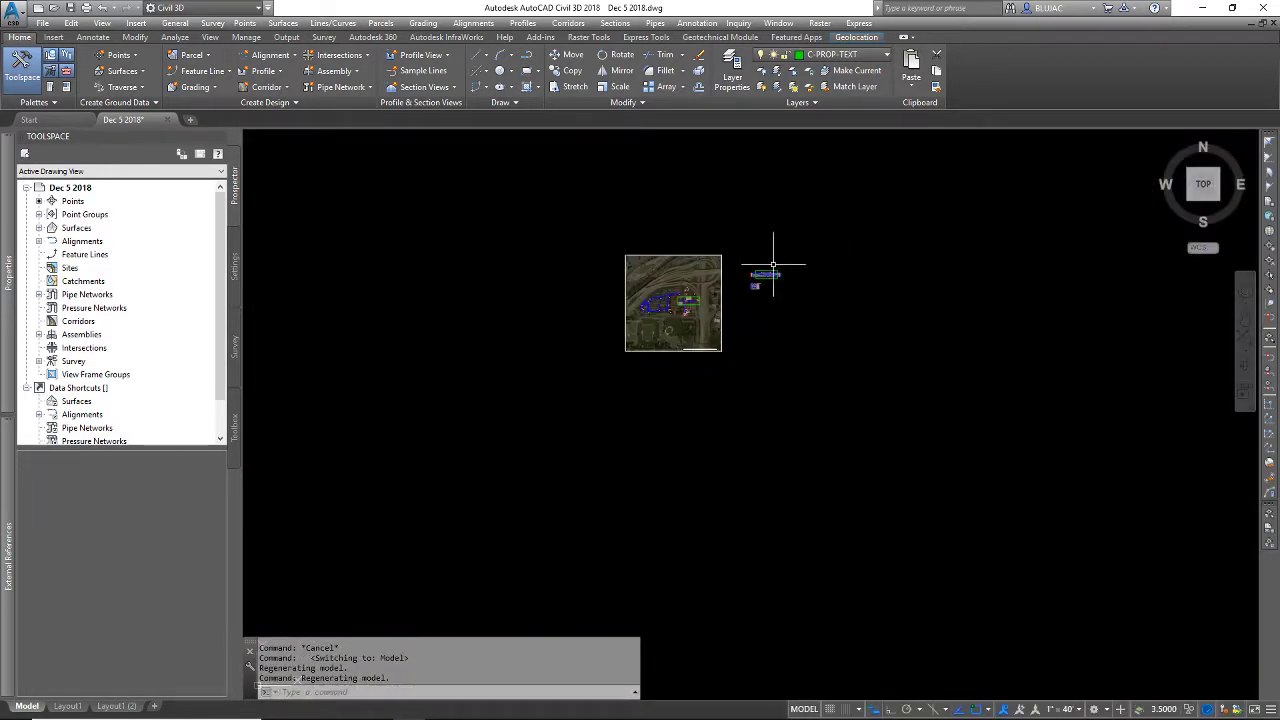
left_click(769, 273)
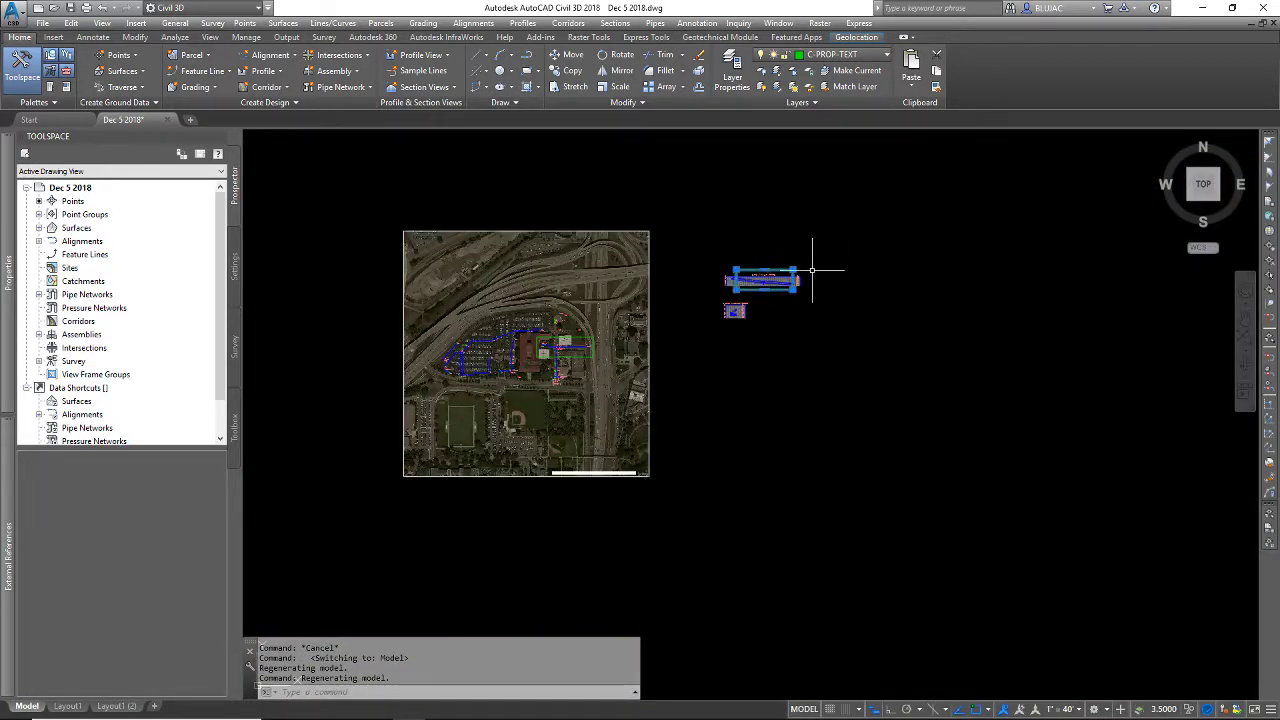
key("ctrl+c")
- Paste the rectangle copy into open space beside the aerial image and select it
key("ctrl+v")
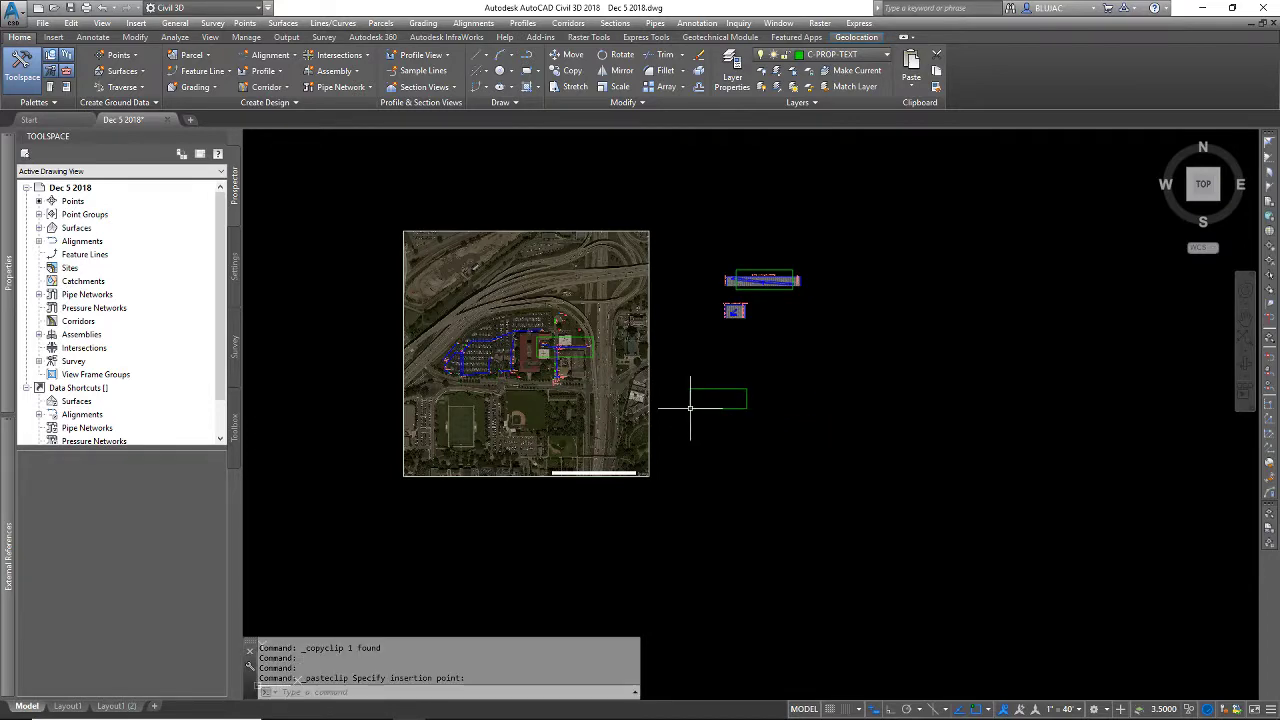
scroll(554, 372, "up", 5)
middle_click_drag(510, 375, 872, 363)
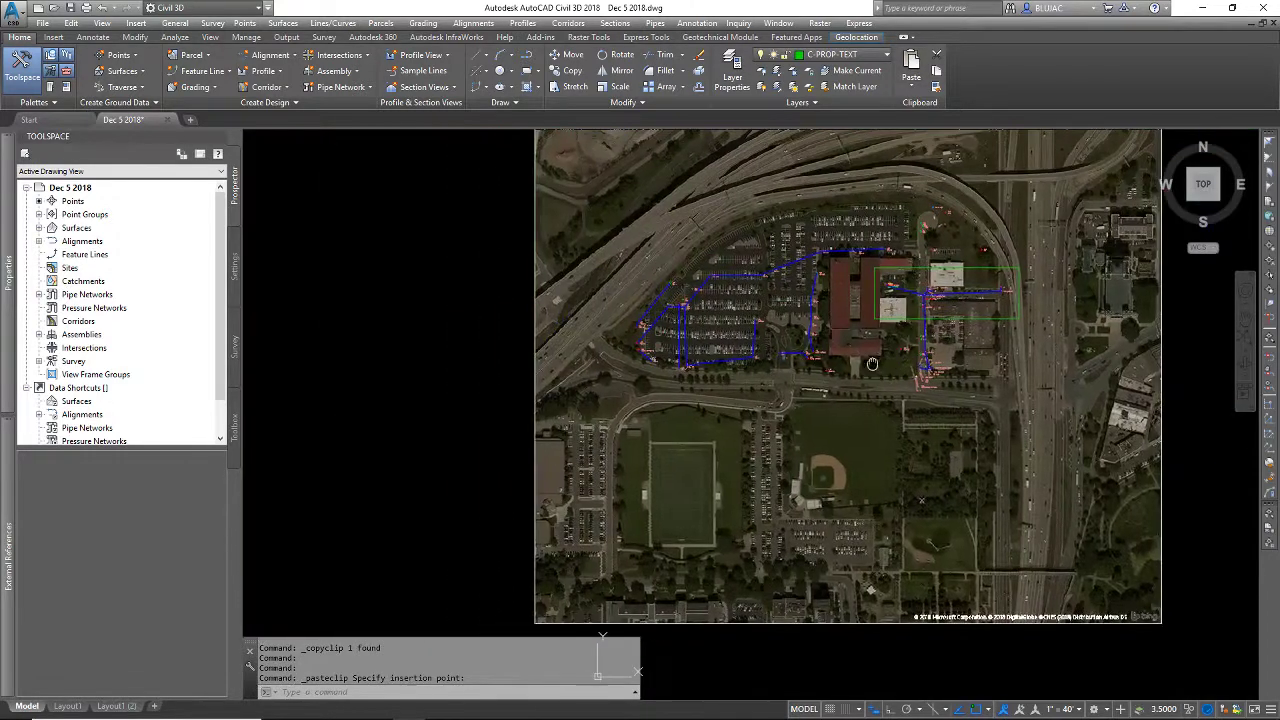
scroll(697, 315, "up", 4)
left_click(697, 404)
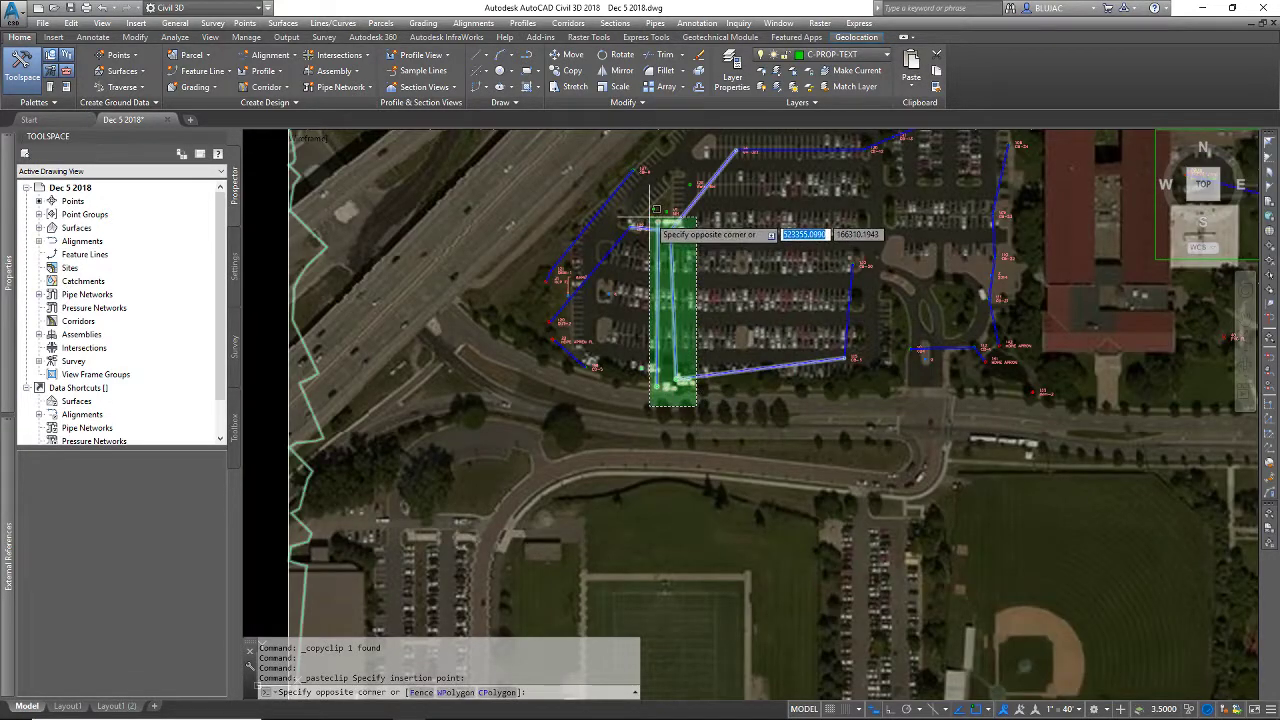
key("Escape")
key("Escape")
left_click(645, 197)
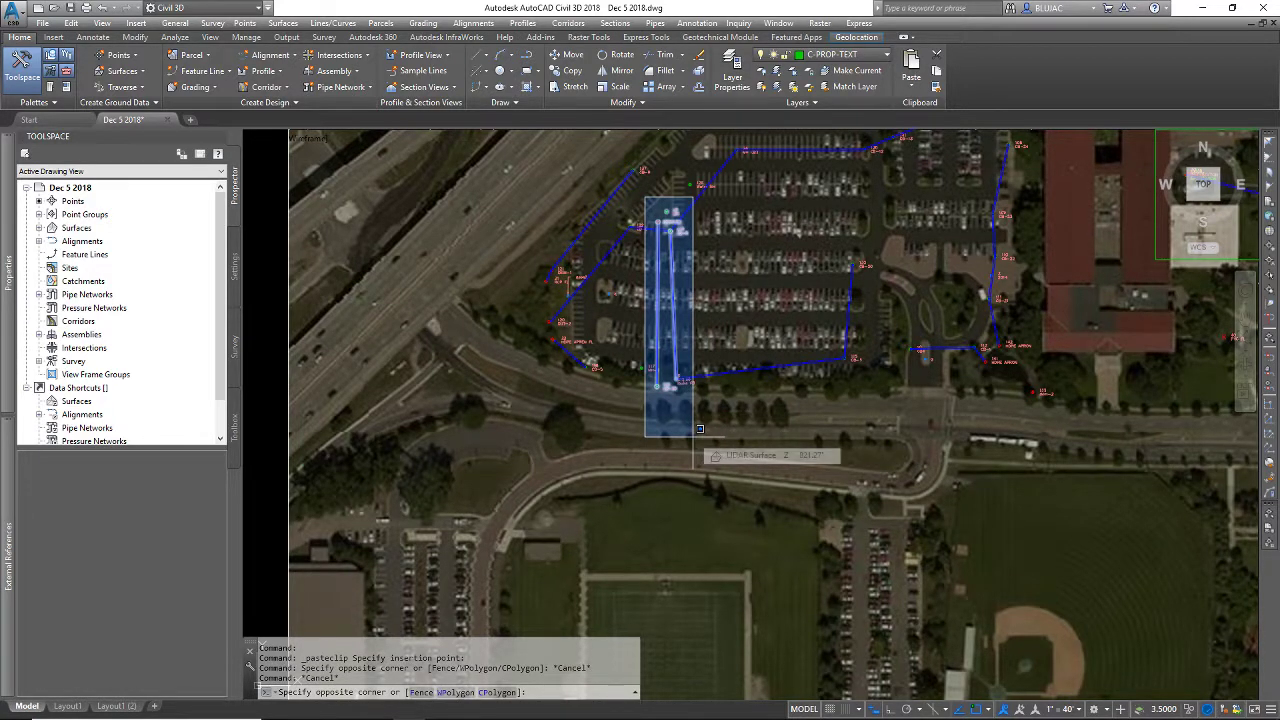
key("Escape")
scroll(740, 445, "down", 6)
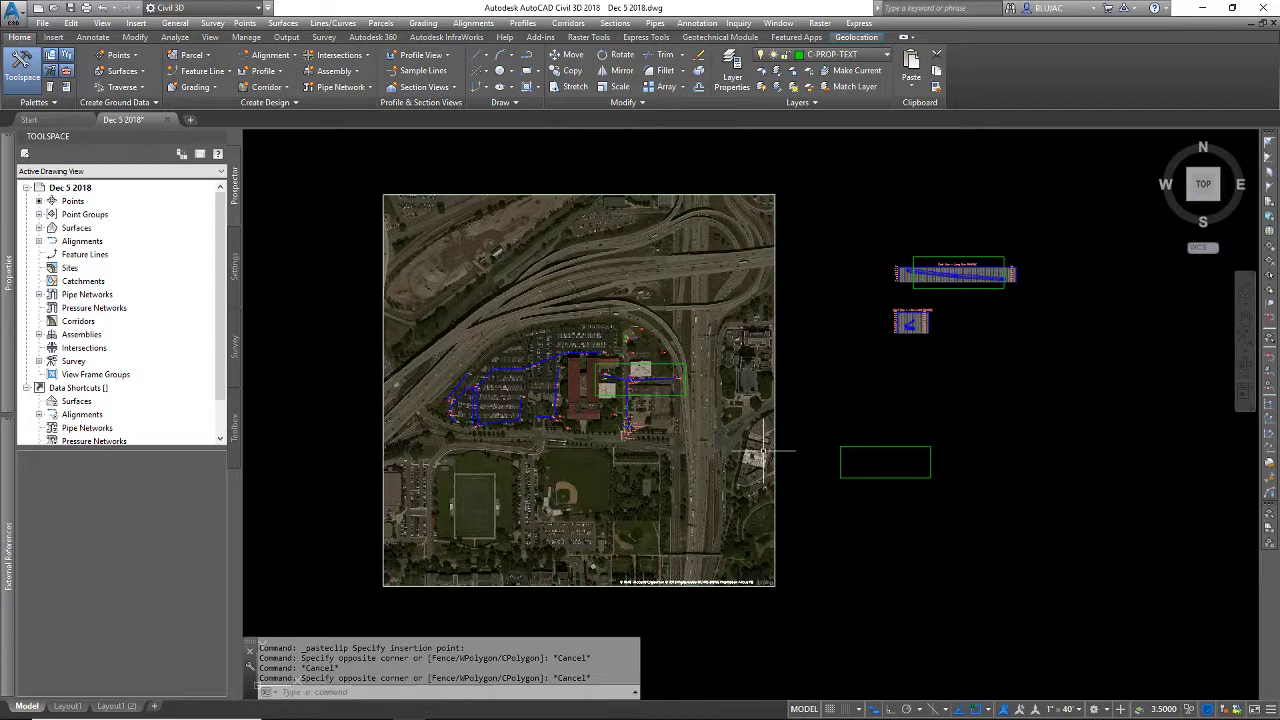
left_click(885, 446)
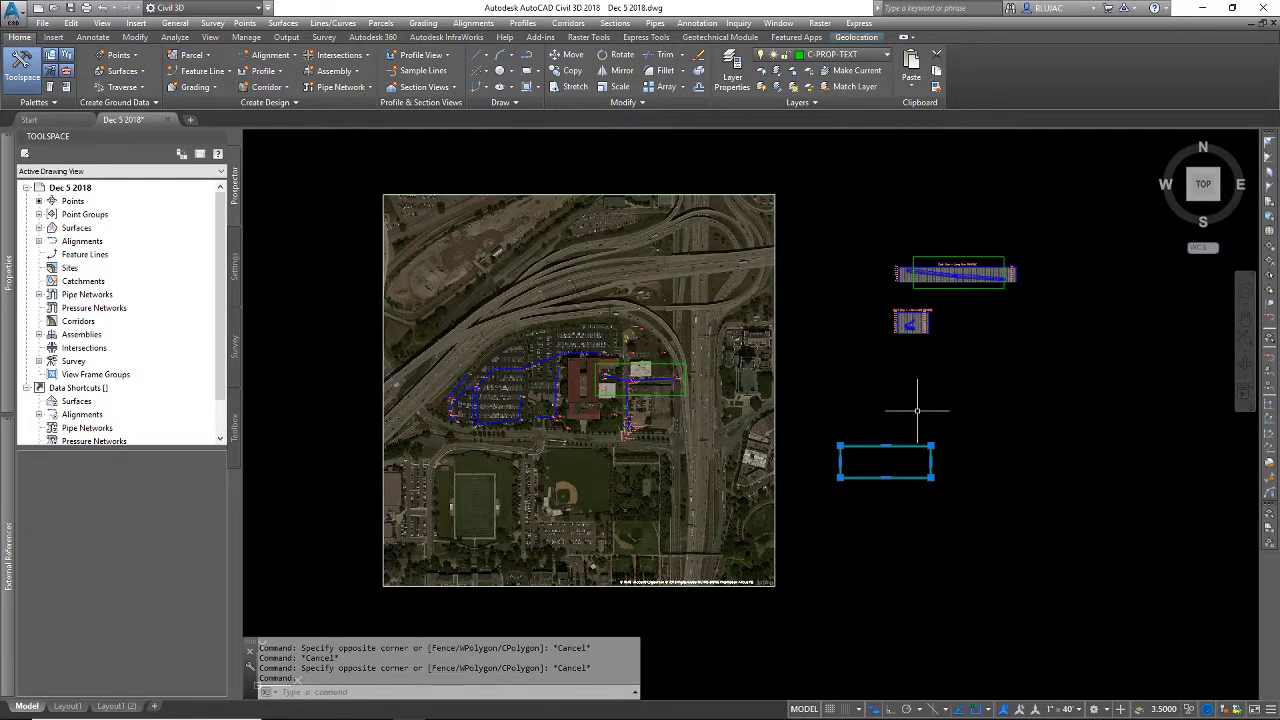
scroll(886, 423, "up", 3)
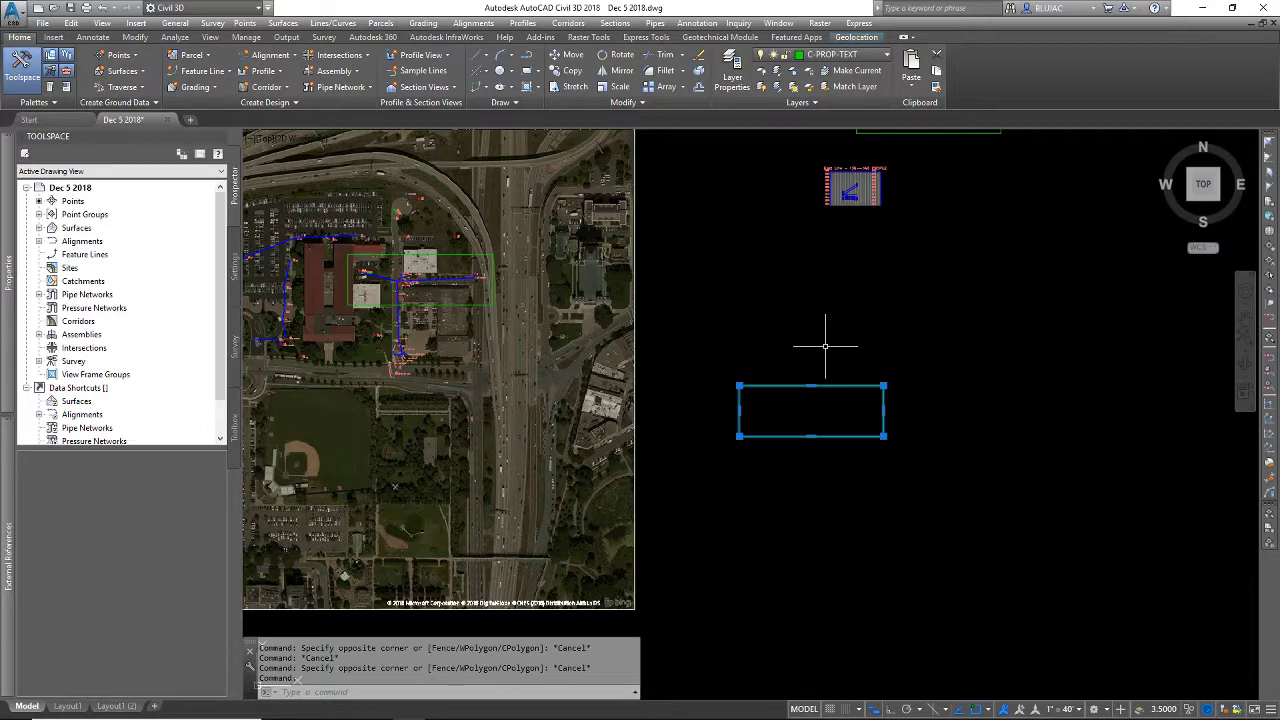
- Move the copied green rectangle beside the road below the parking lot
type("m")
key("Return")
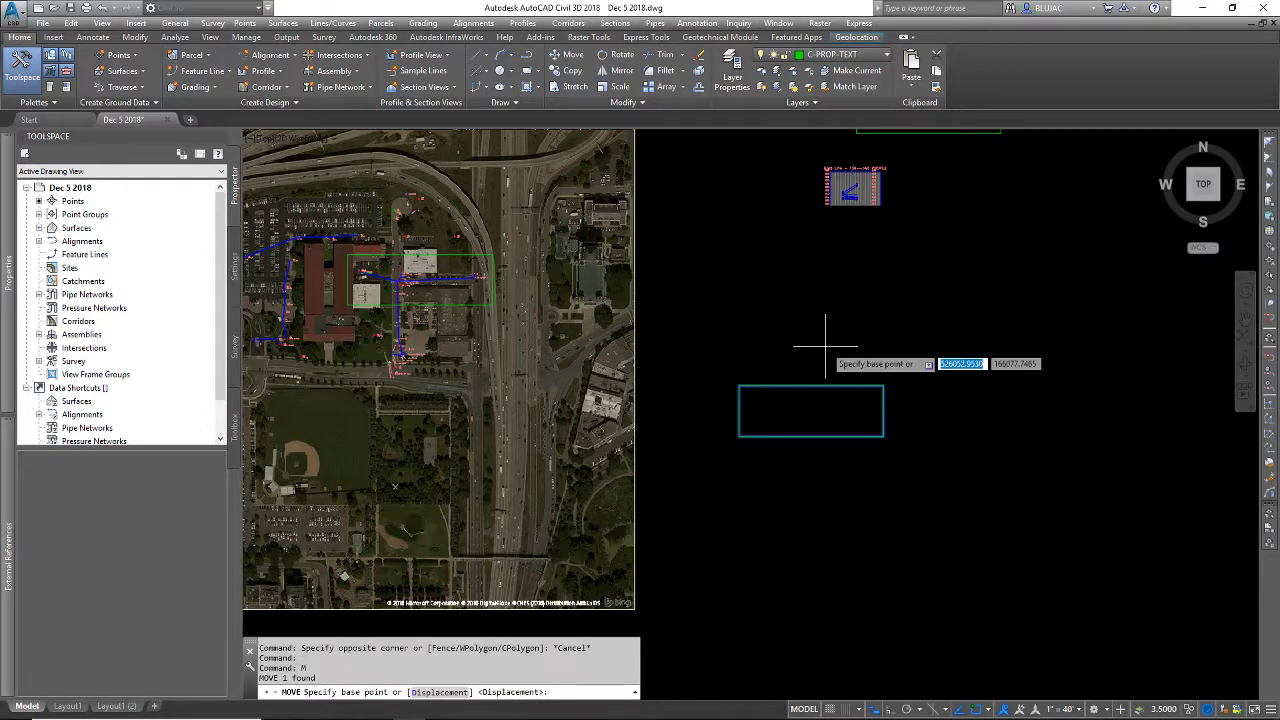
left_click(812, 411)
scroll(496, 424, "up", 2)
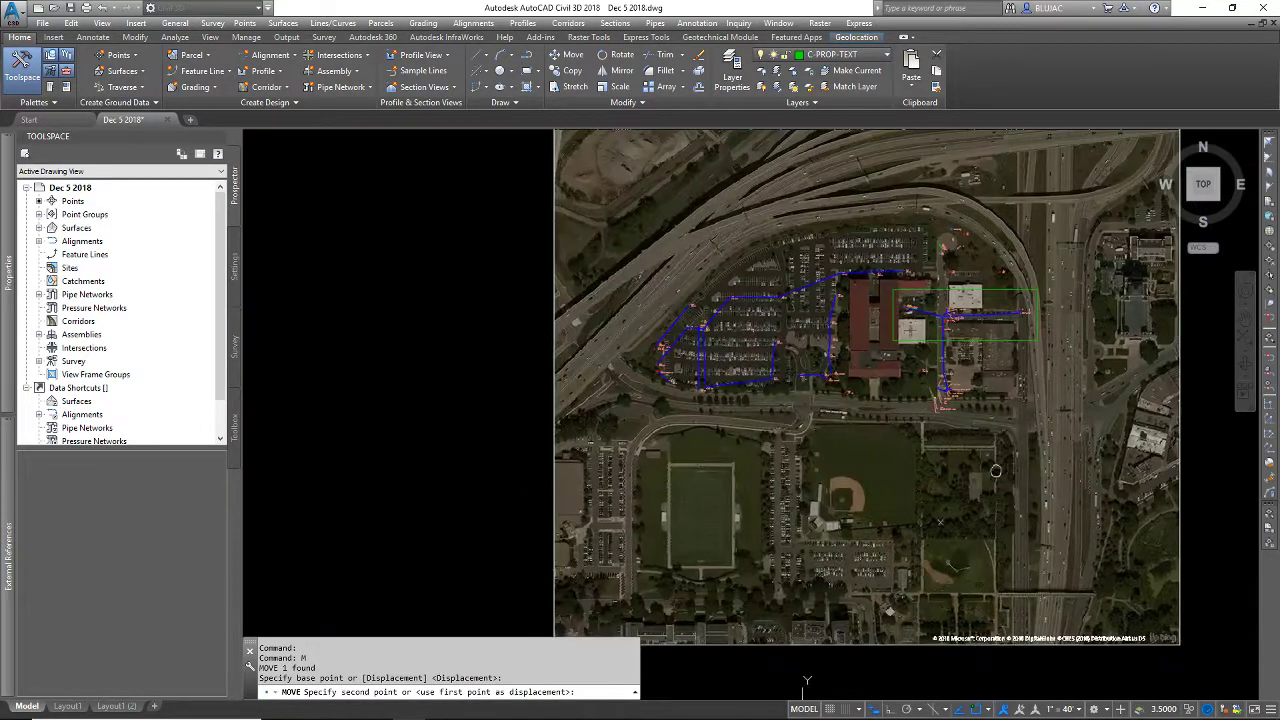
scroll(727, 401, "up", 5)
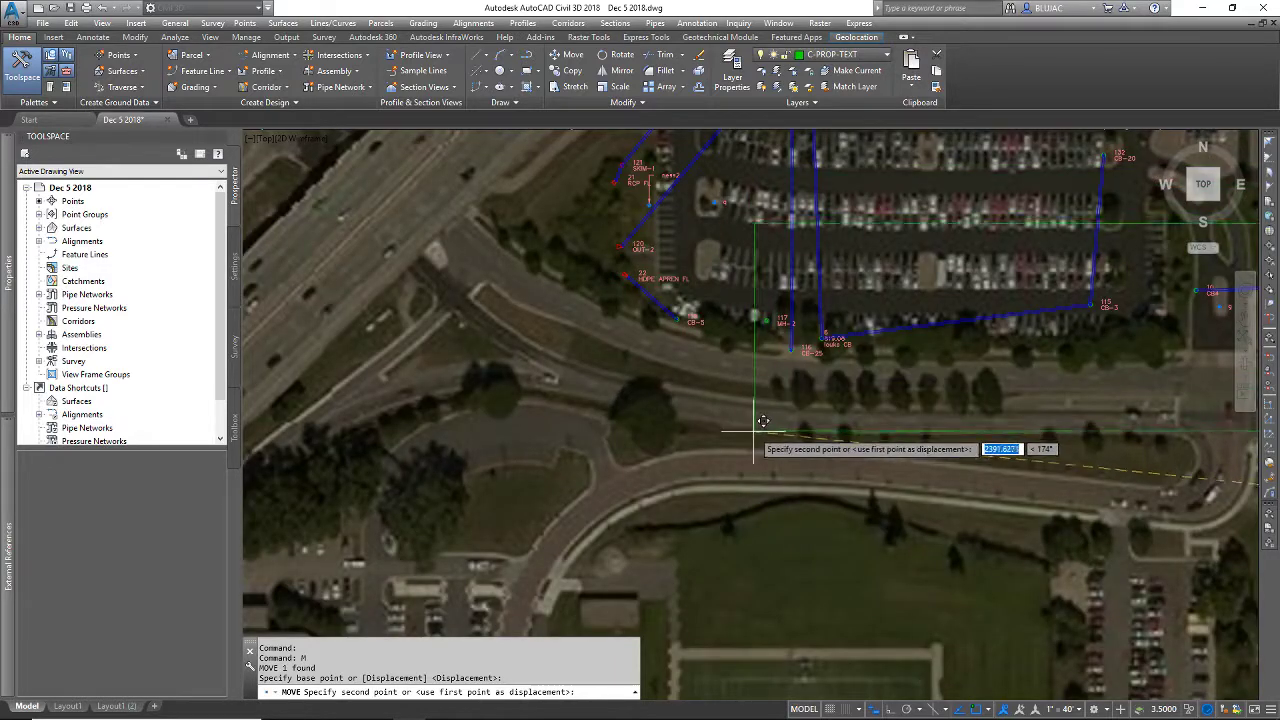
left_click(855, 461)
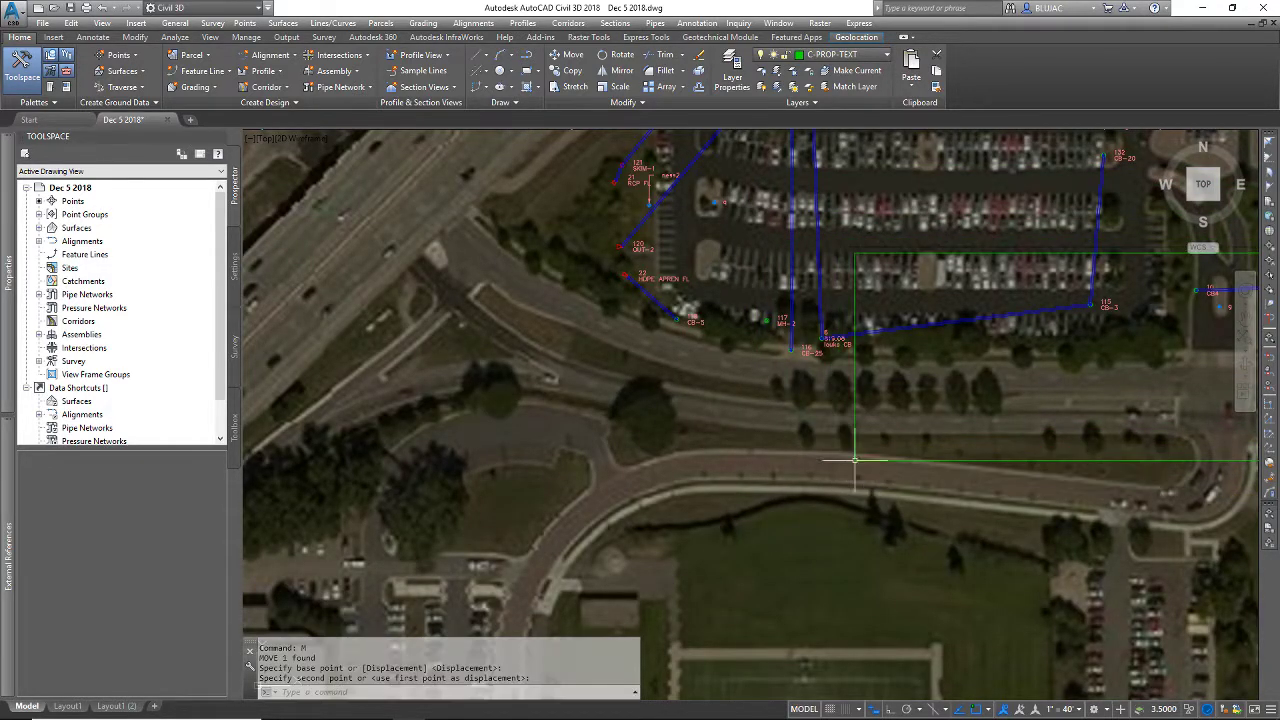
middle_click_drag(875, 421, 522, 393)
- Start rotating the rectangle about its lower-left corner, framing more of the parking lot
left_click(560, 385)
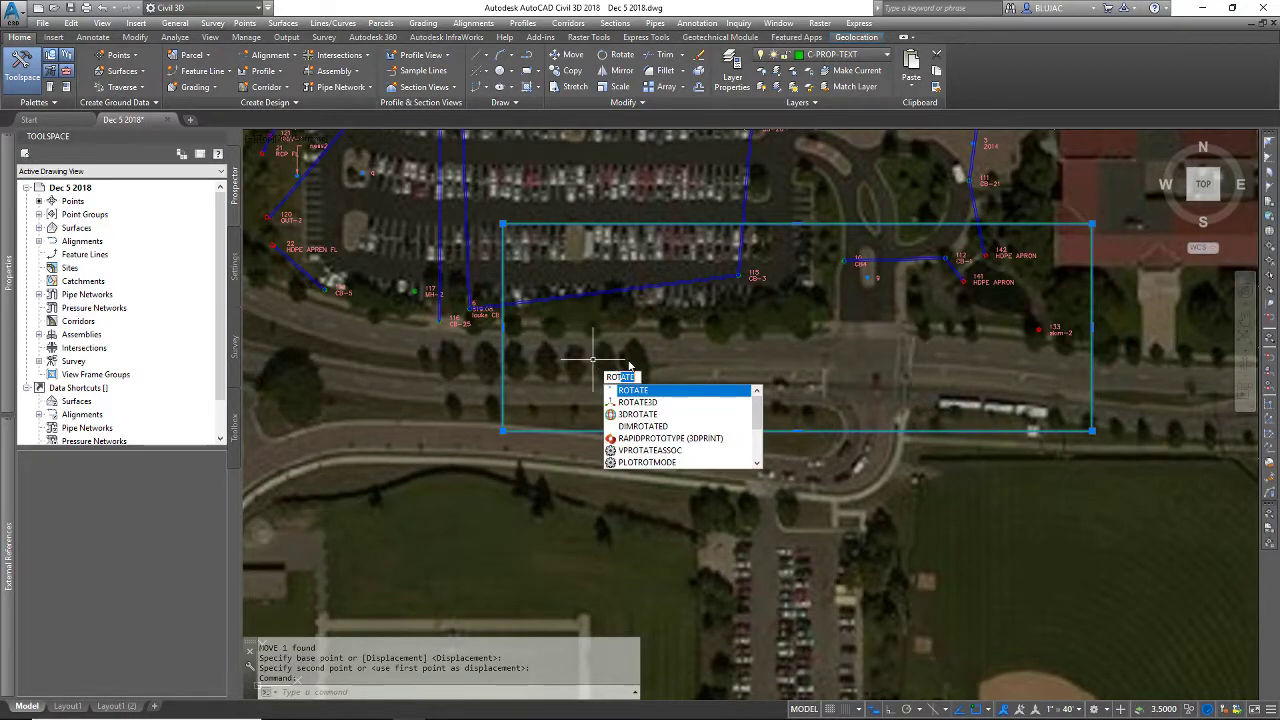
key("Return")
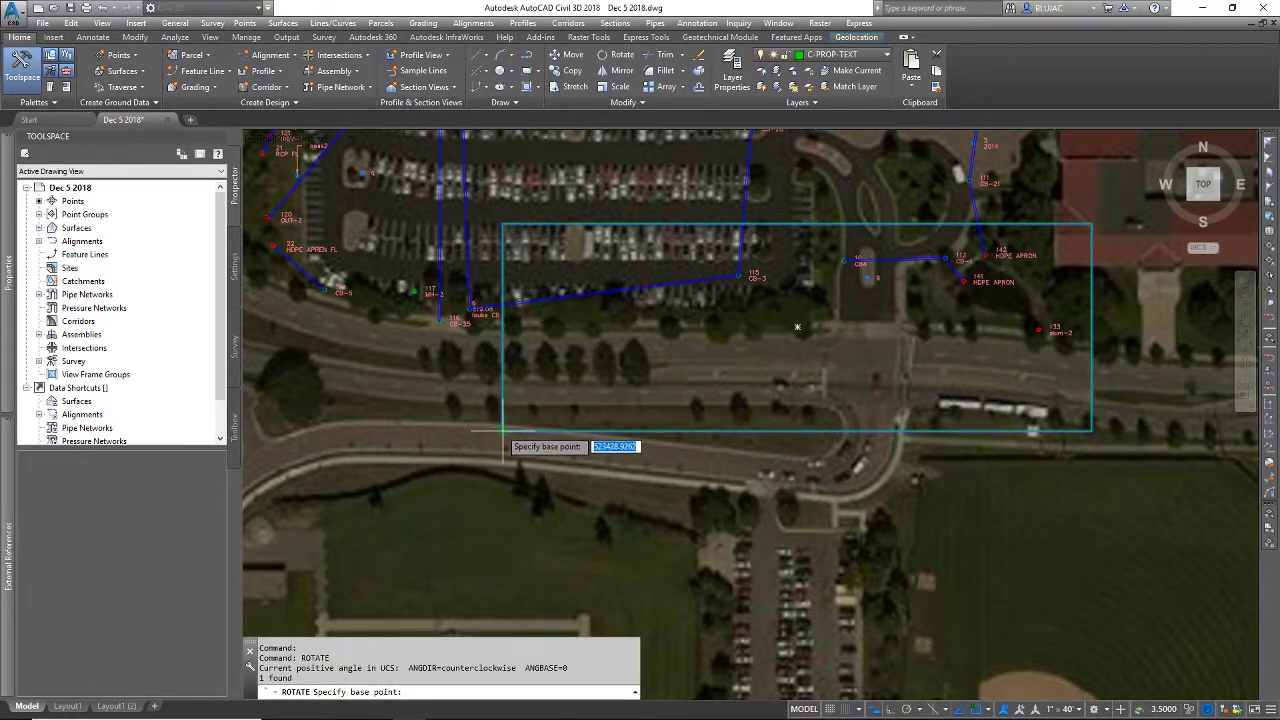
left_click(500, 431)
middle_click_drag(510, 385, 448, 515)
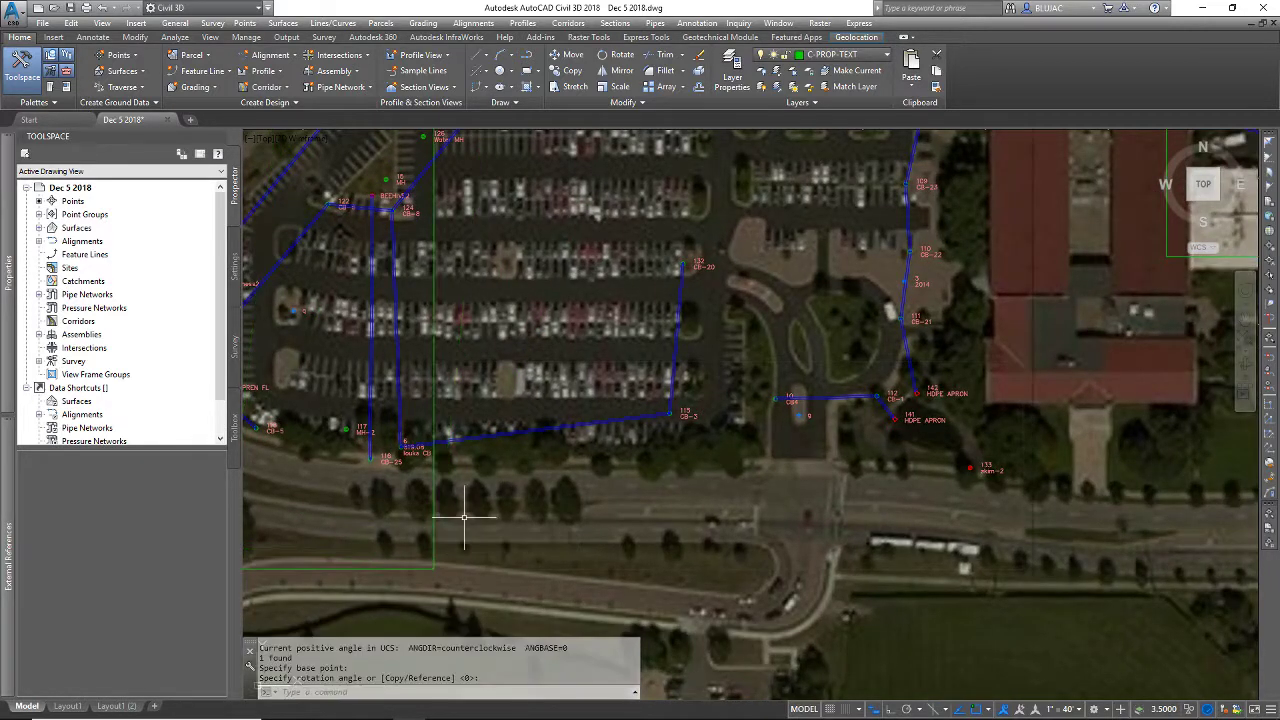
mouse_move(464, 517)
middle_mouse_down()
mouse_move(468, 555)
mouse_move(658, 492)
middle_mouse_up()
scroll(468, 555, "down", 3)
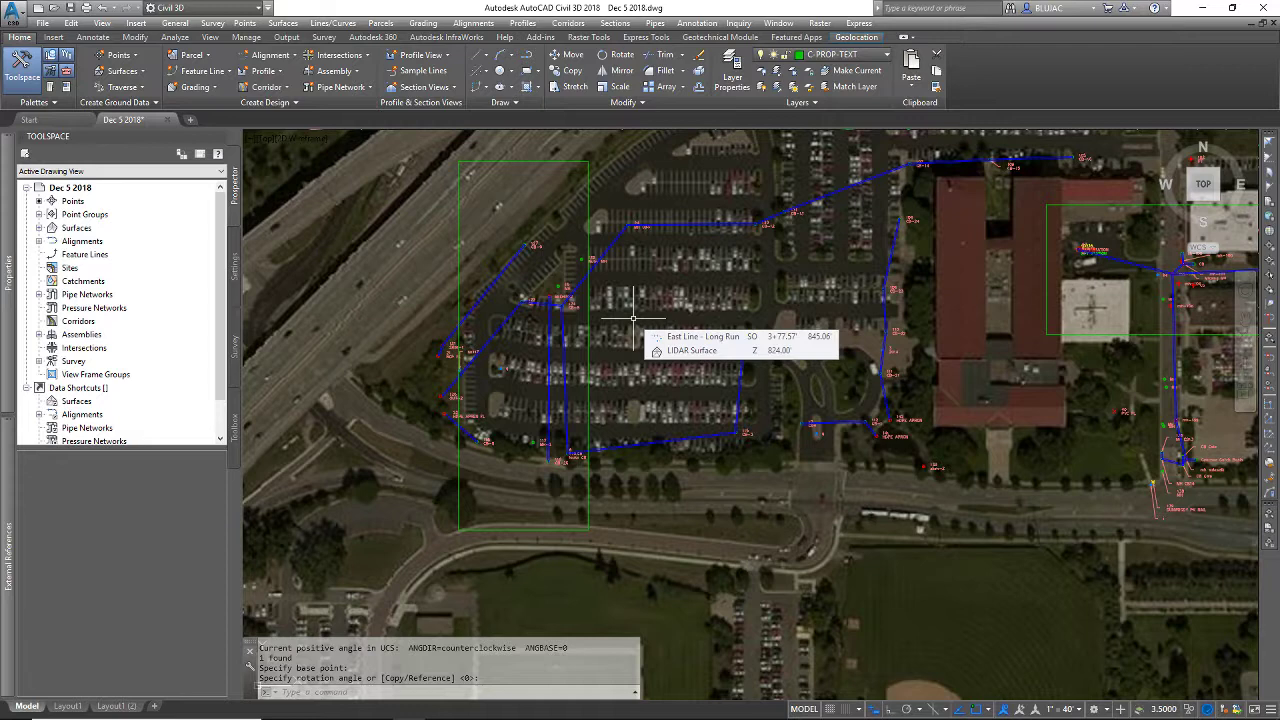
- Define a three-point UCS with origin at the green frame's corner and X-axis along its side
type("ucs")
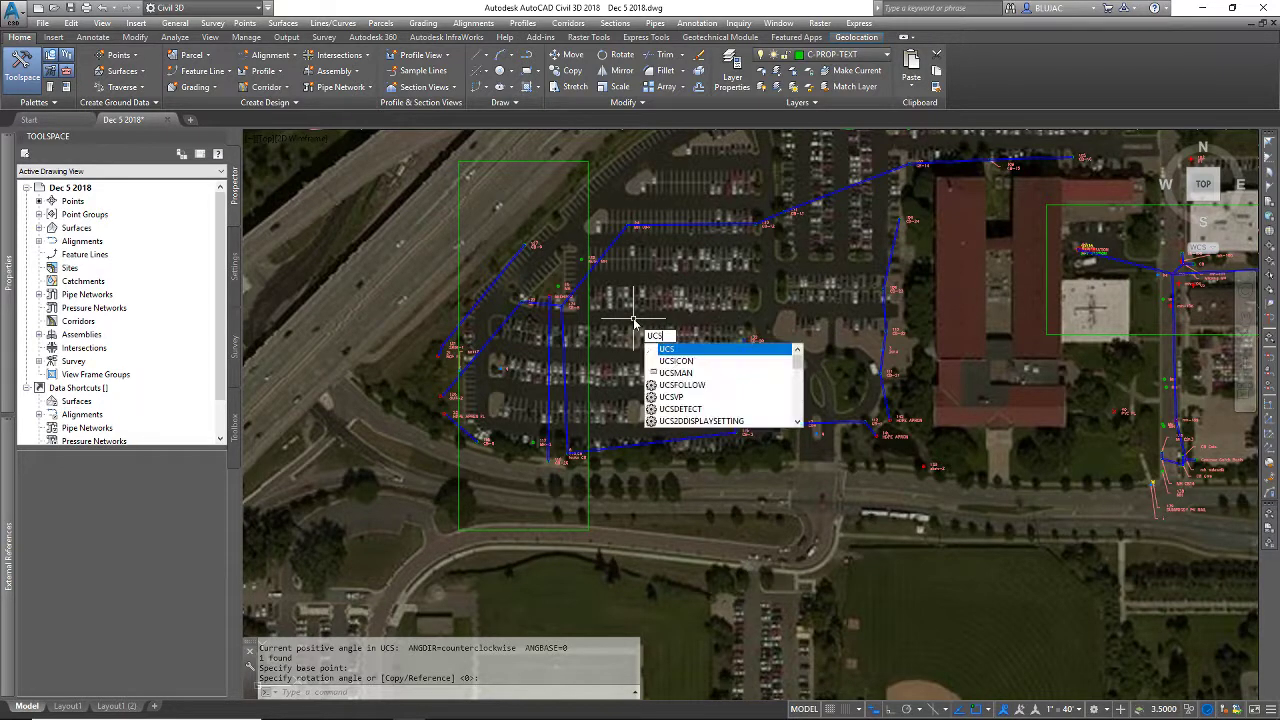
key("Return")
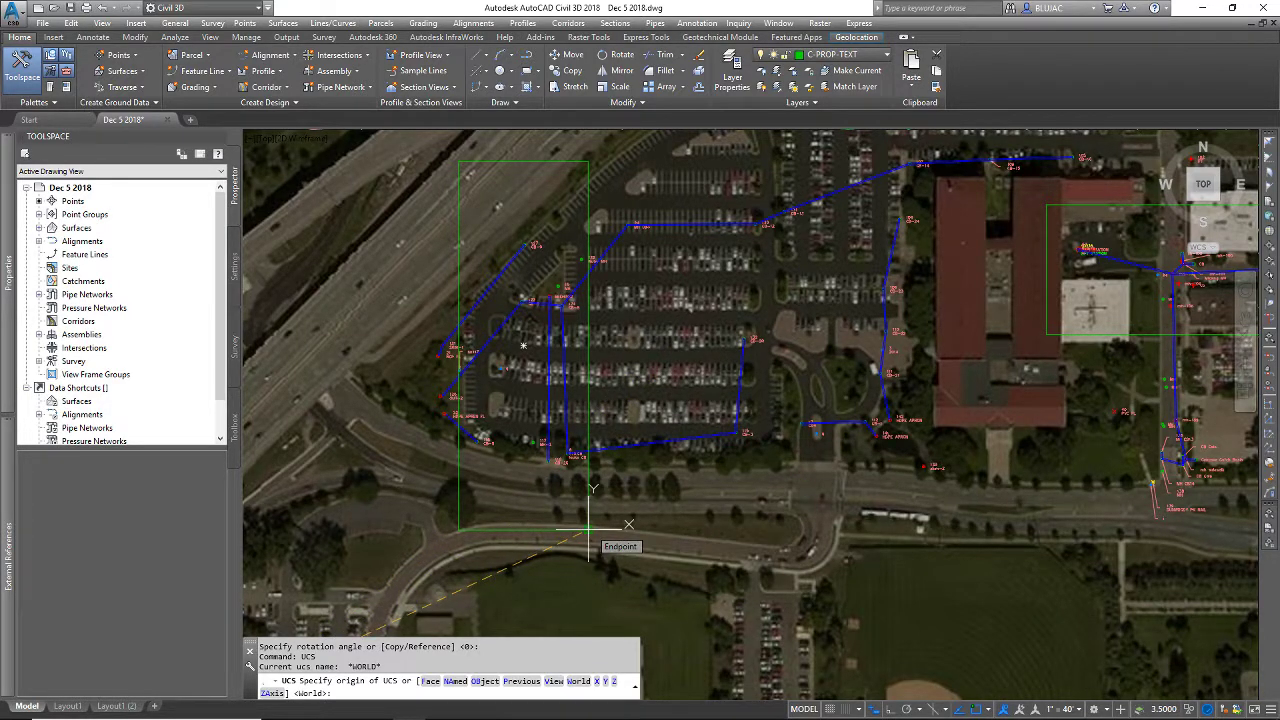
left_click(589, 527)
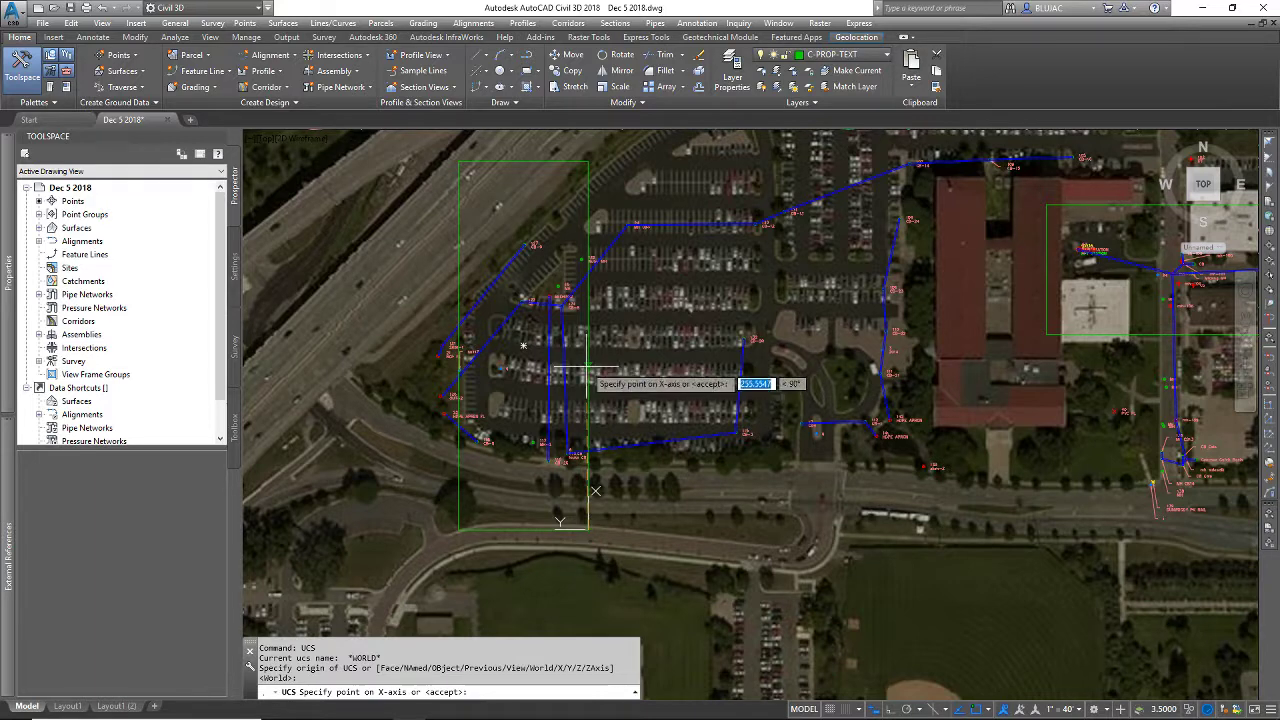
scroll(588, 369, "up", 2)
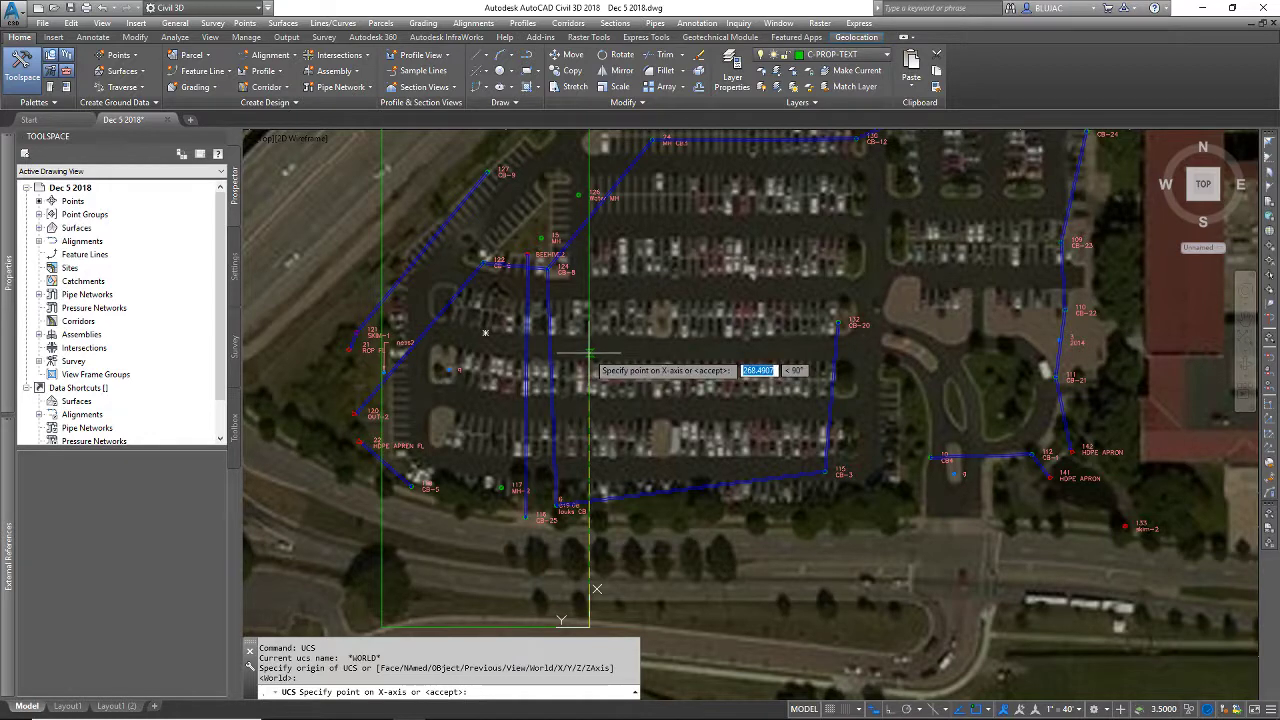
left_click(589, 352)
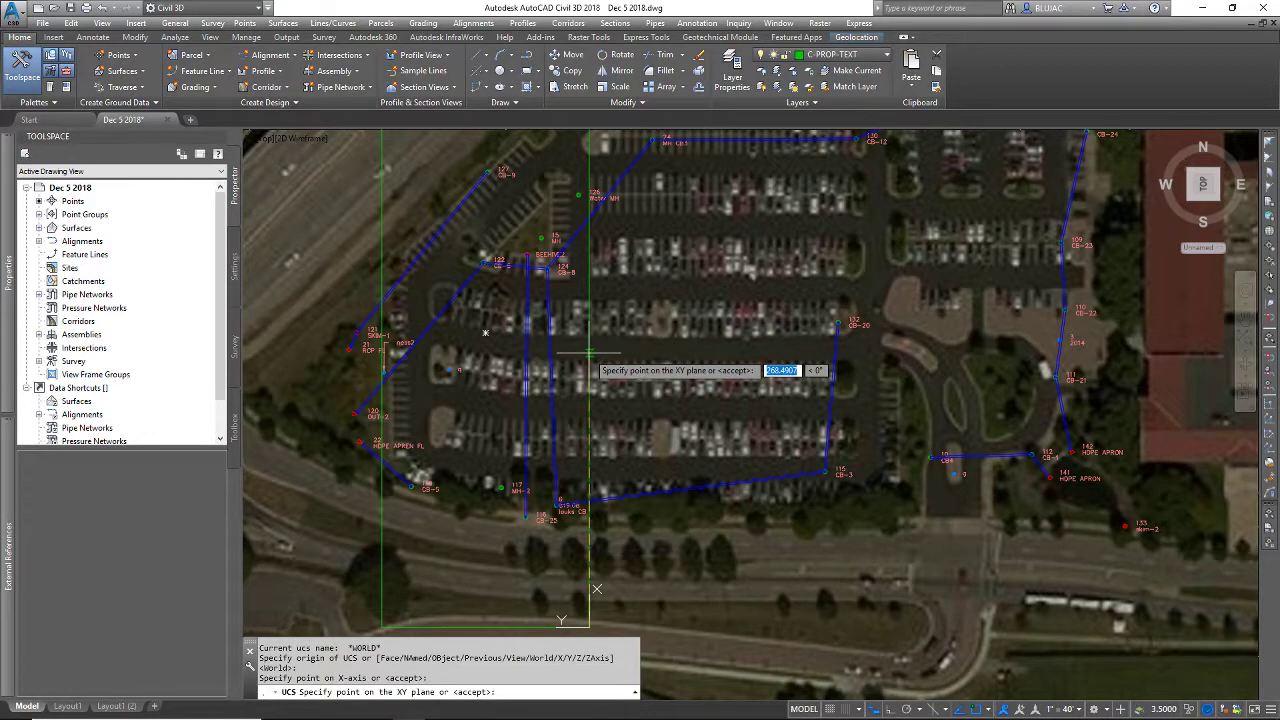
left_click(453, 628)
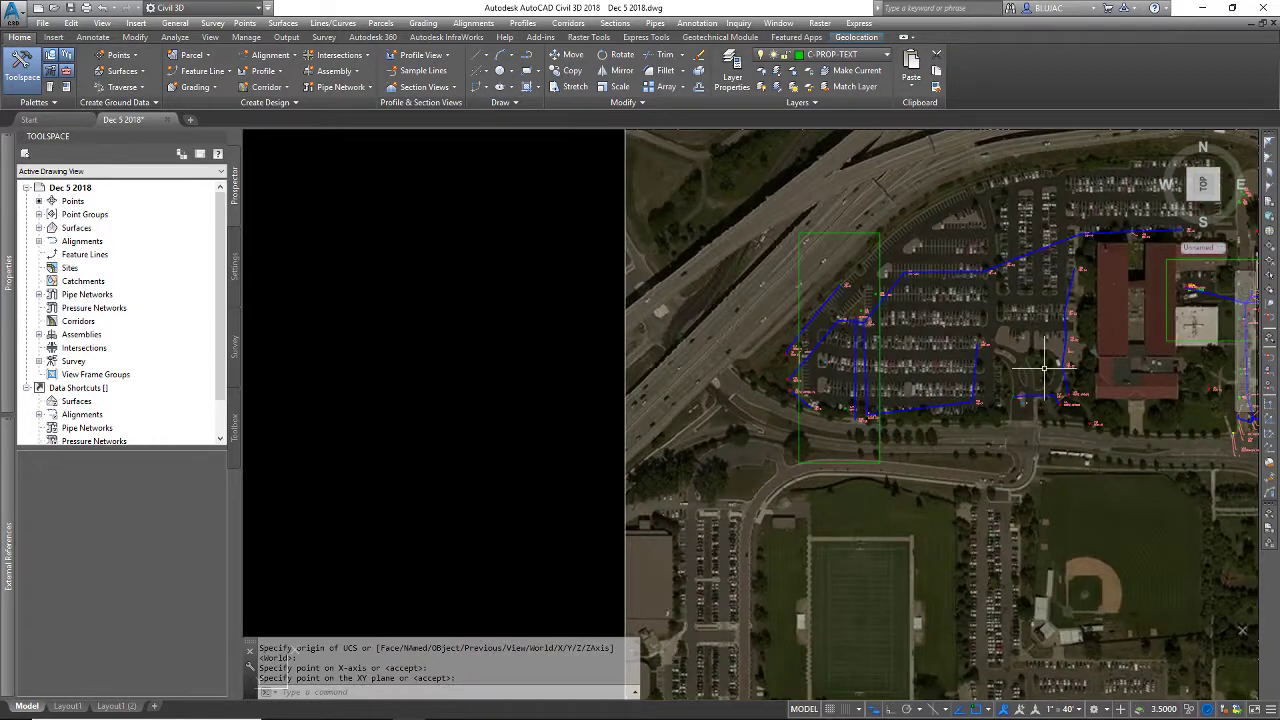
- Switch to plan view of the current UCS with PLAN and zoom in on the parking lot
mouse_move(1002, 355)
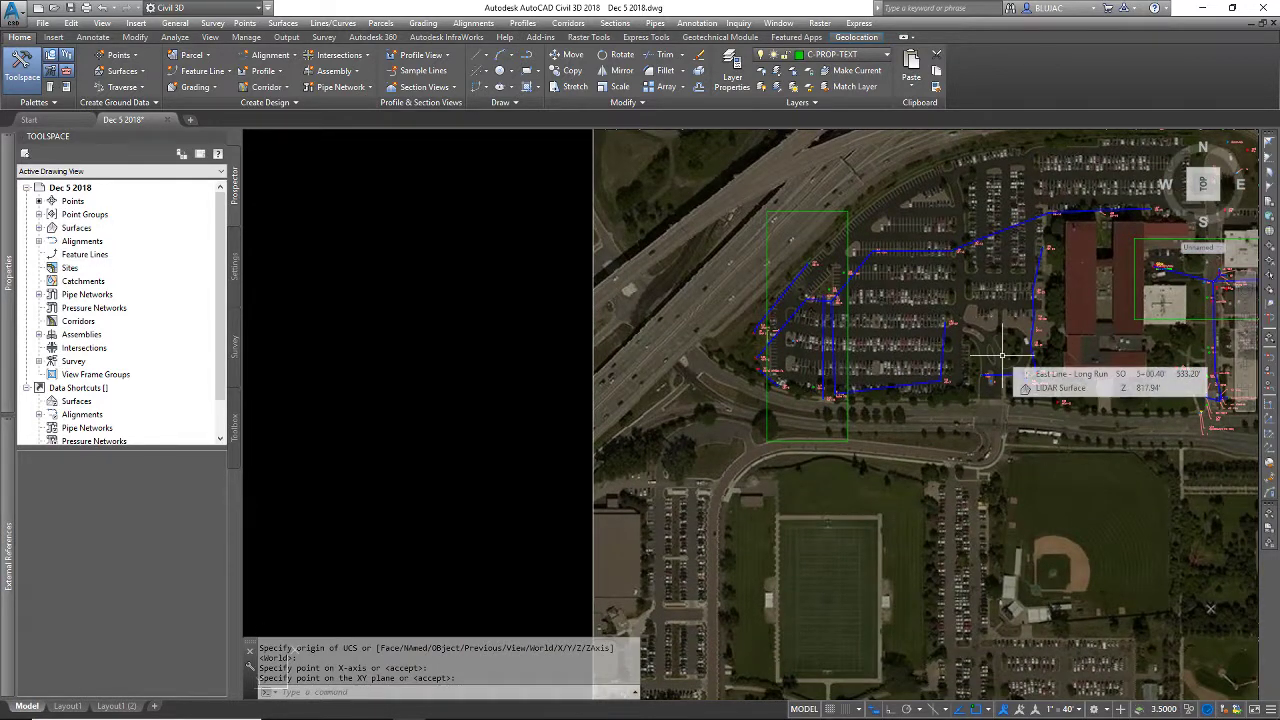
type("pla")
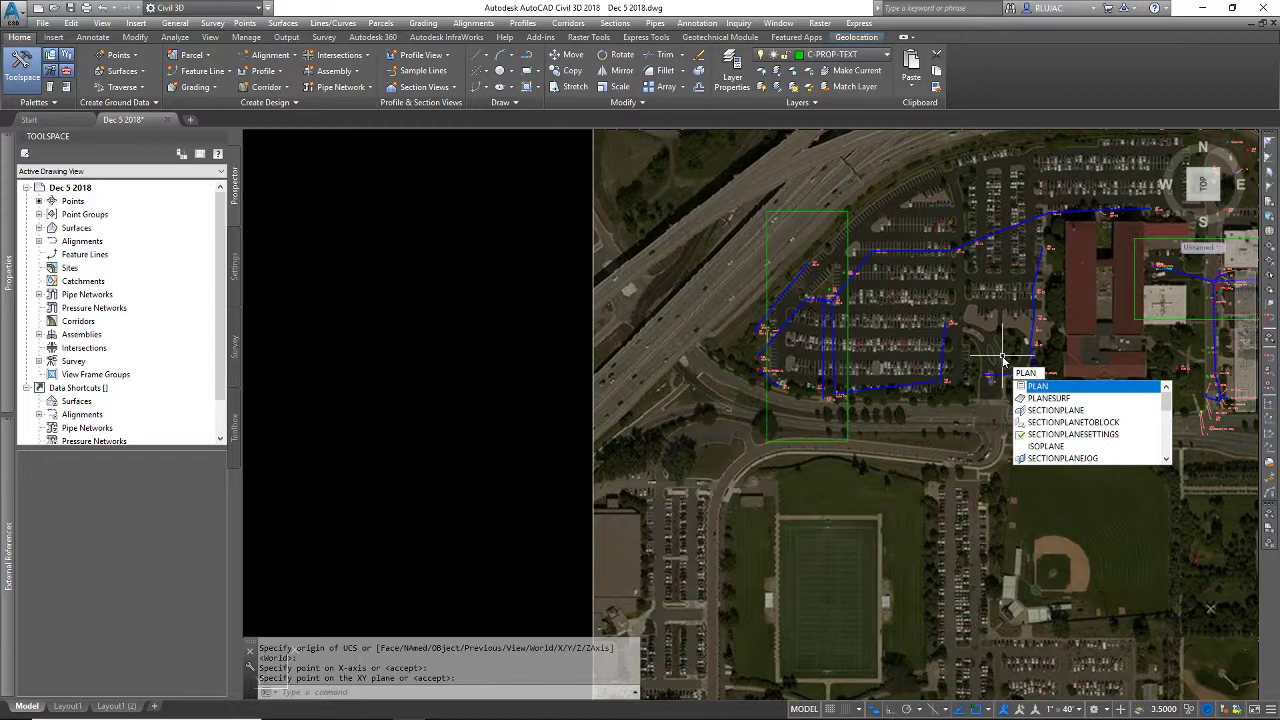
key("Return")
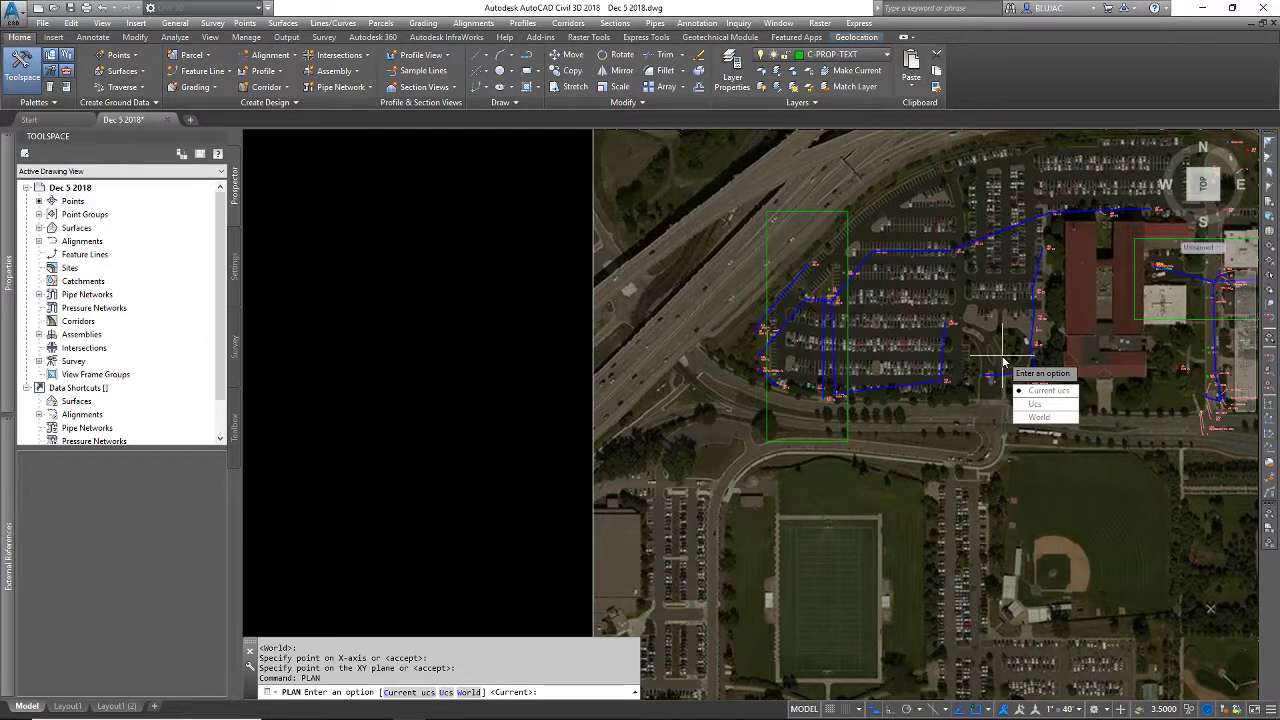
key("Return")
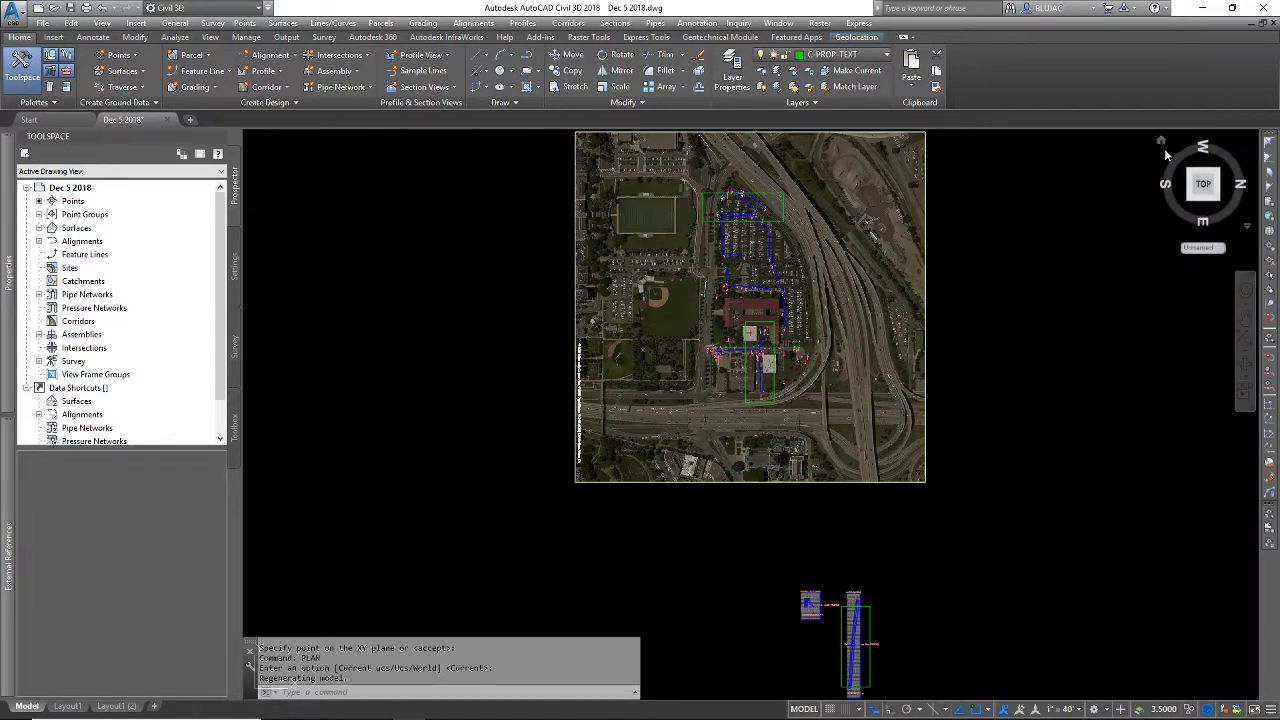
scroll(754, 190, "up", 6)
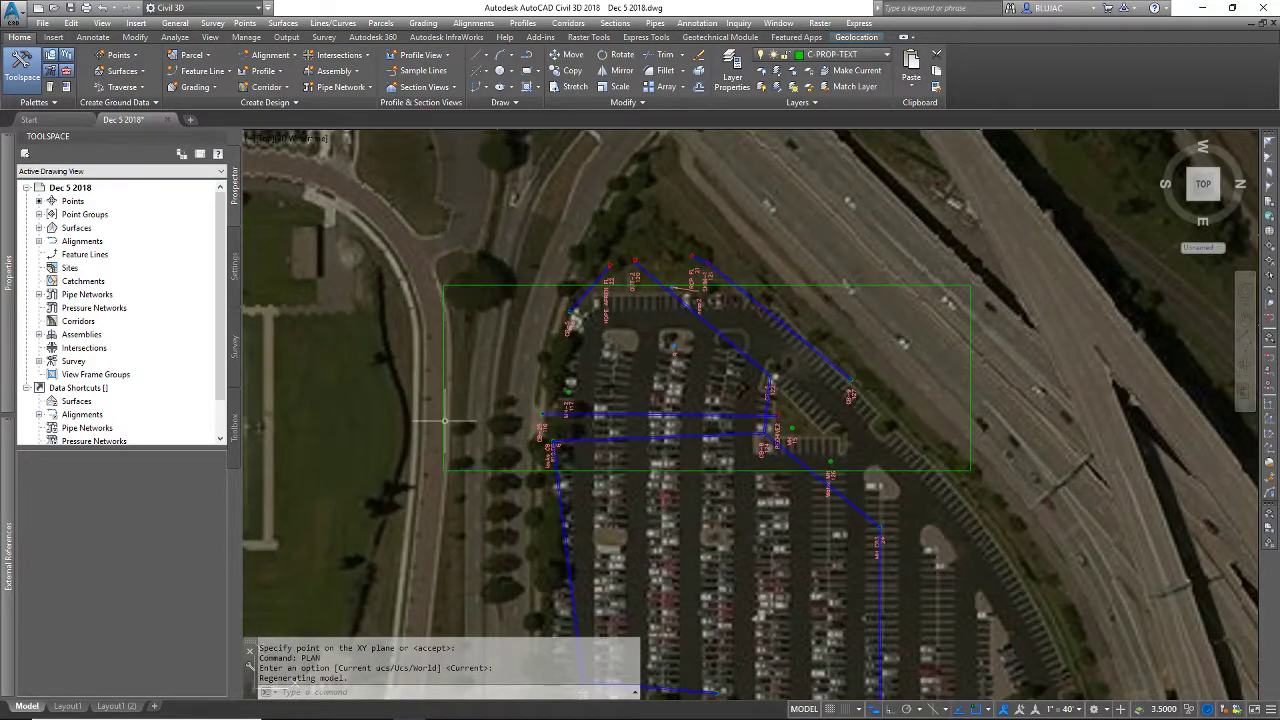
- Create the named view 'ortho' by windowing two corners around the green rotated frame
type("v")
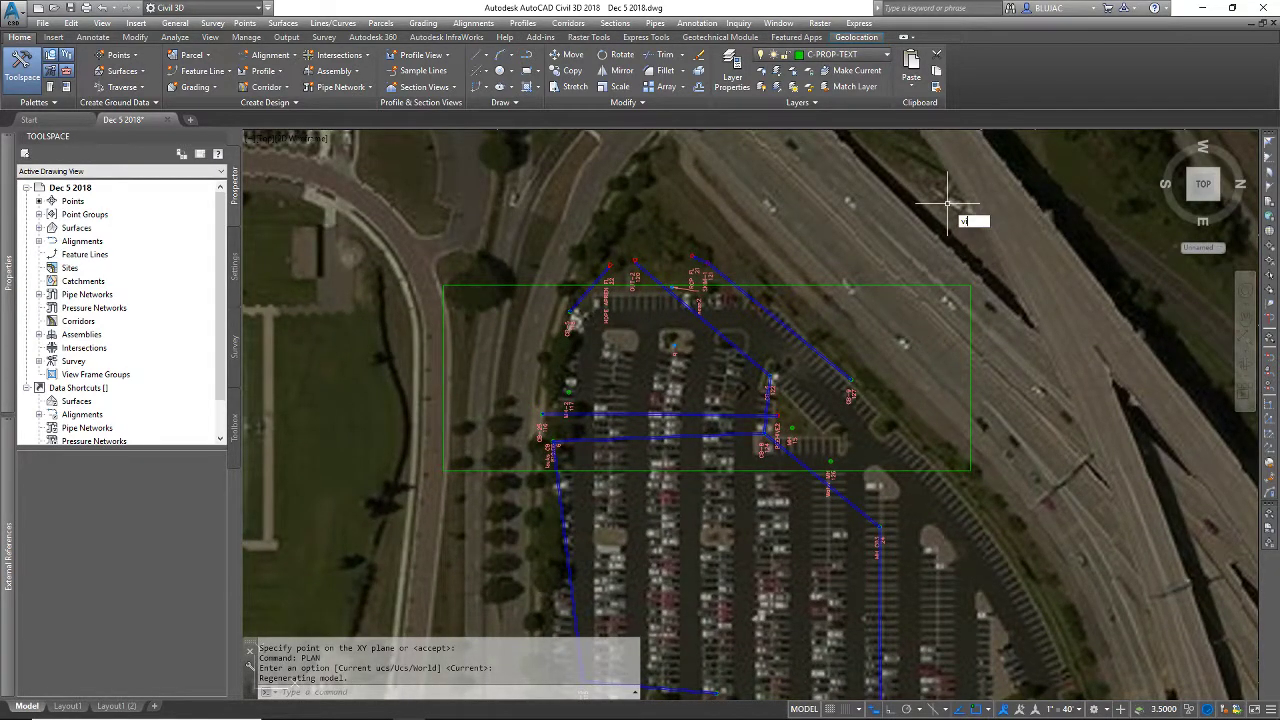
type("iew")
key("Return")
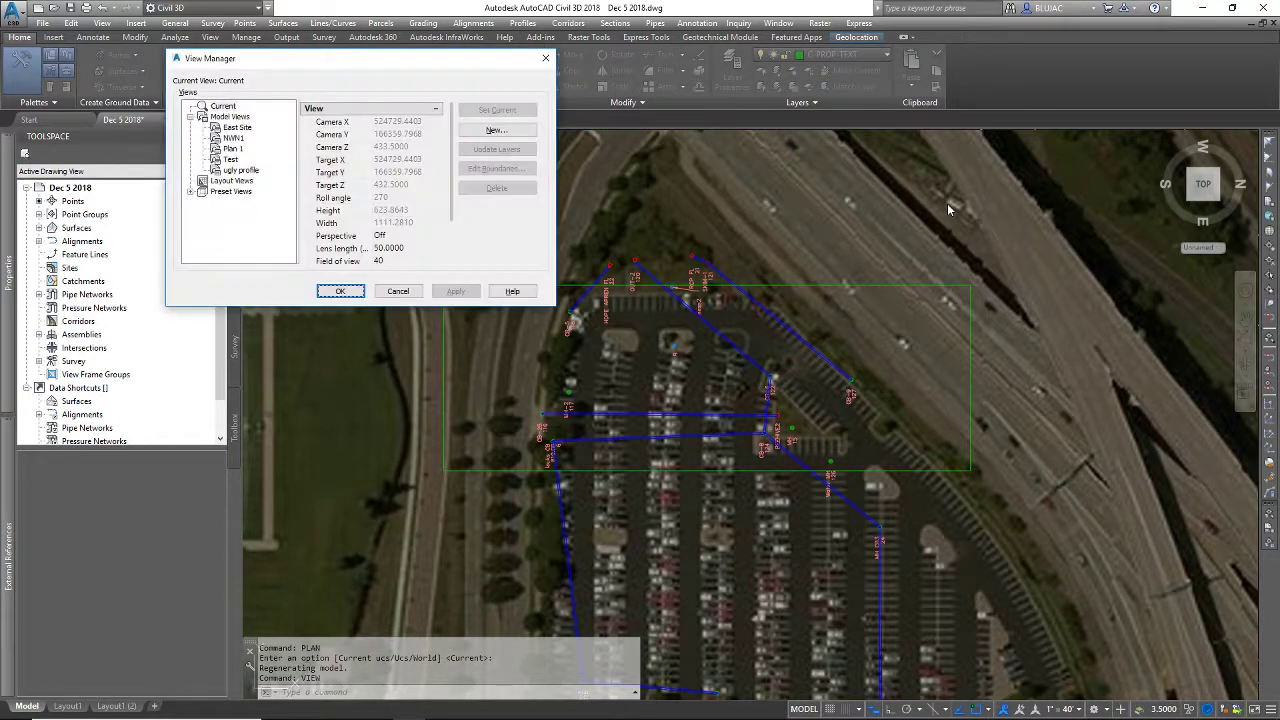
left_click(500, 131)
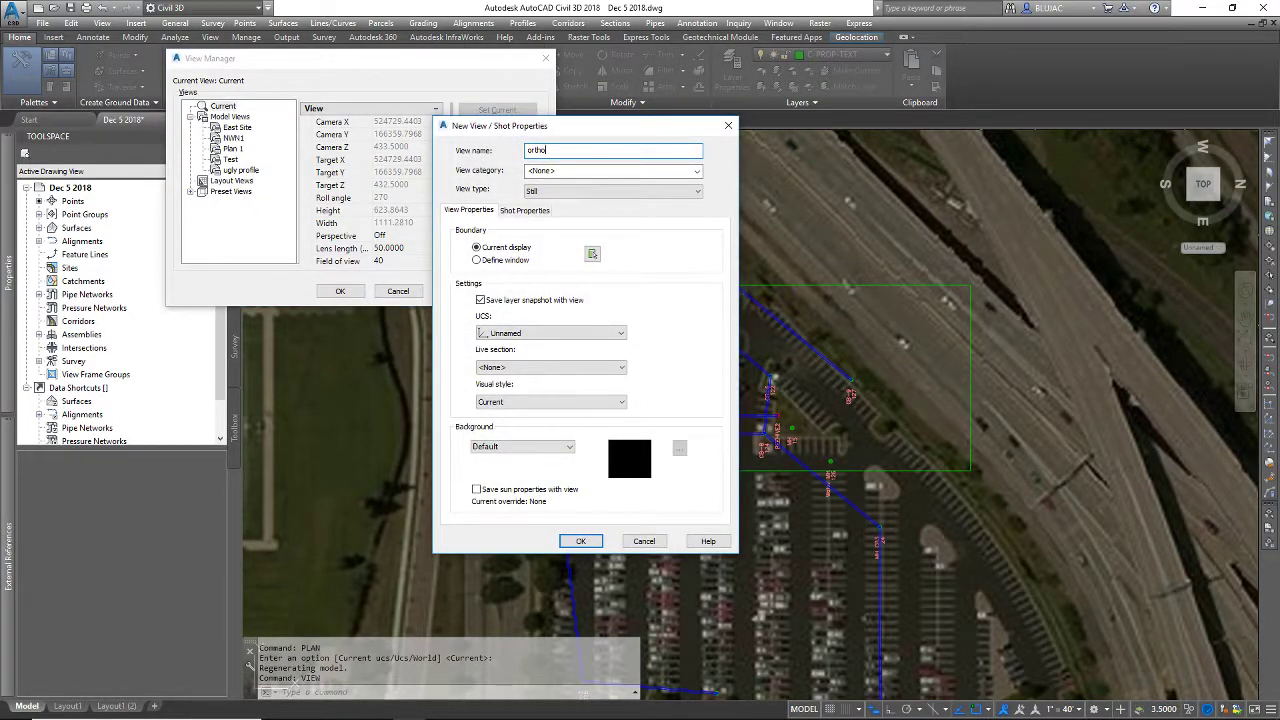
type("ortho")
left_click(477, 260)
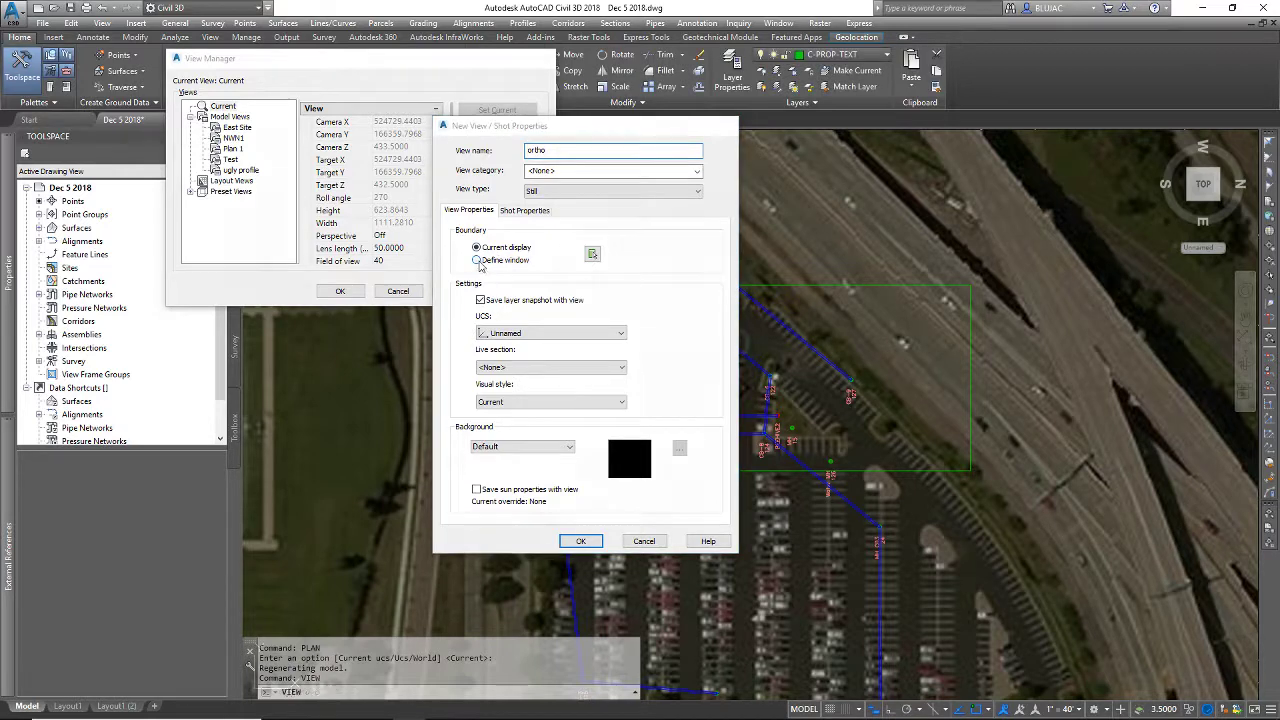
left_click(598, 442)
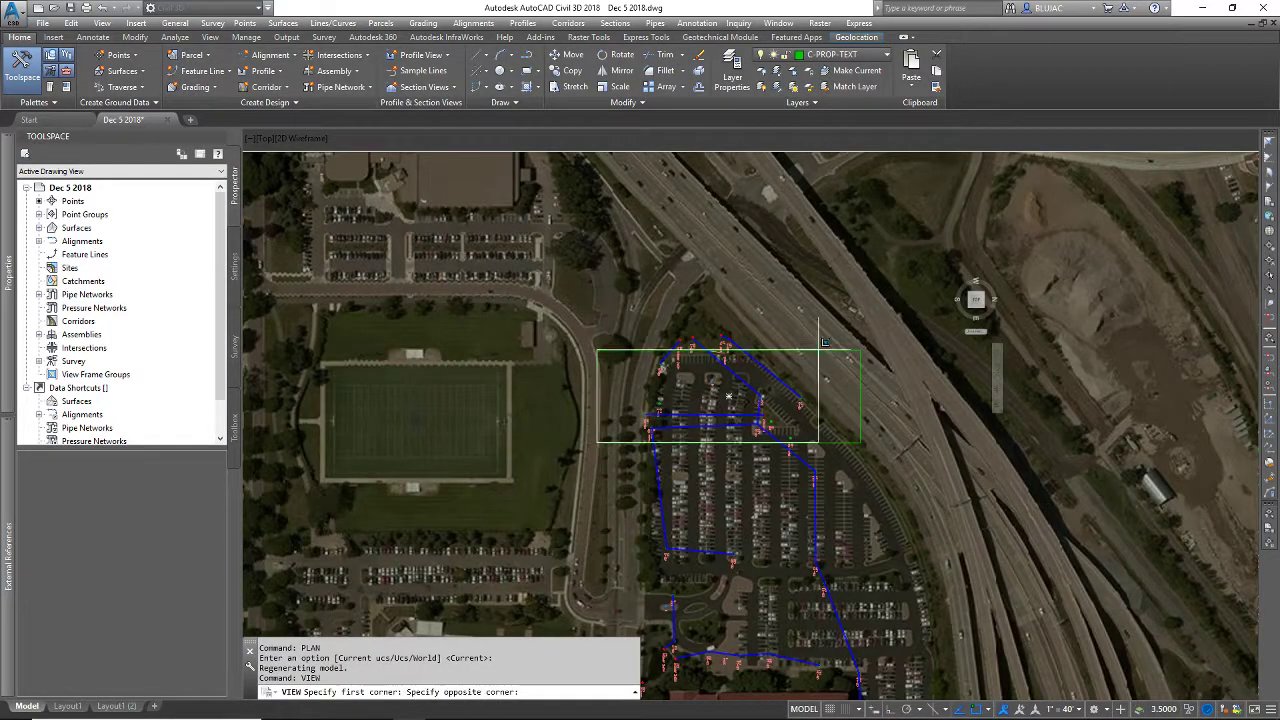
left_click(860, 350)
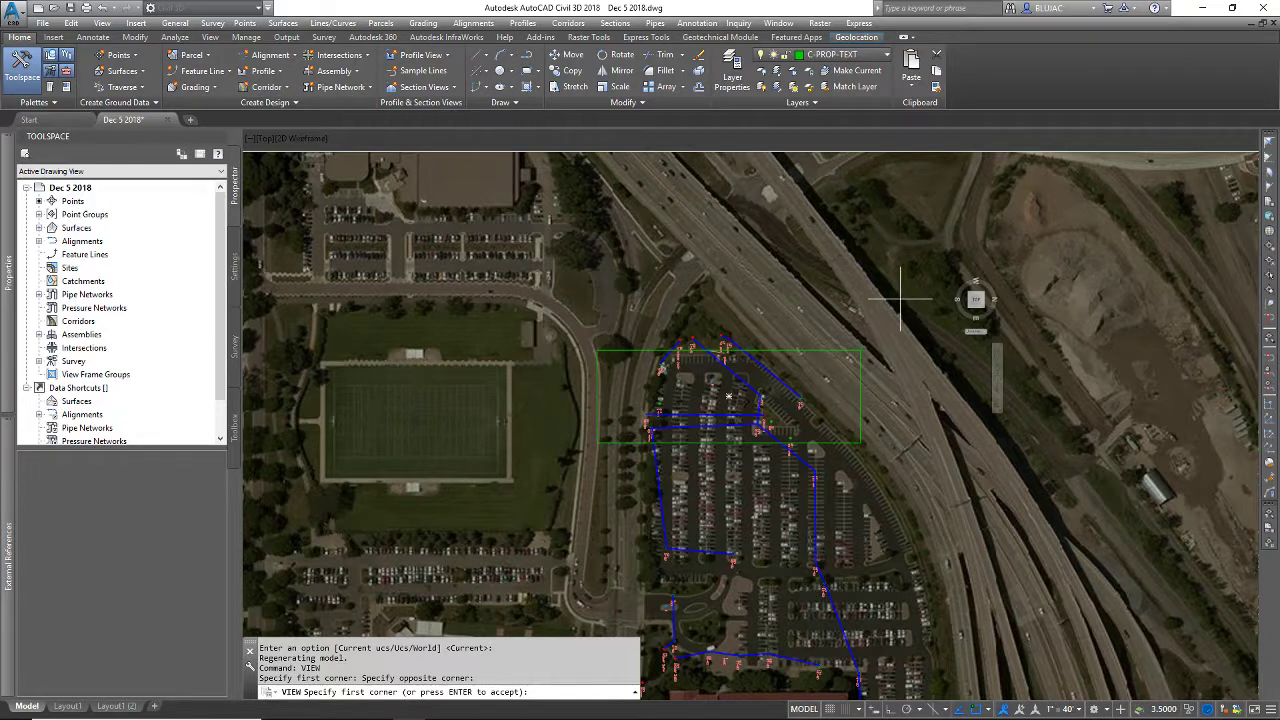
key("Return")
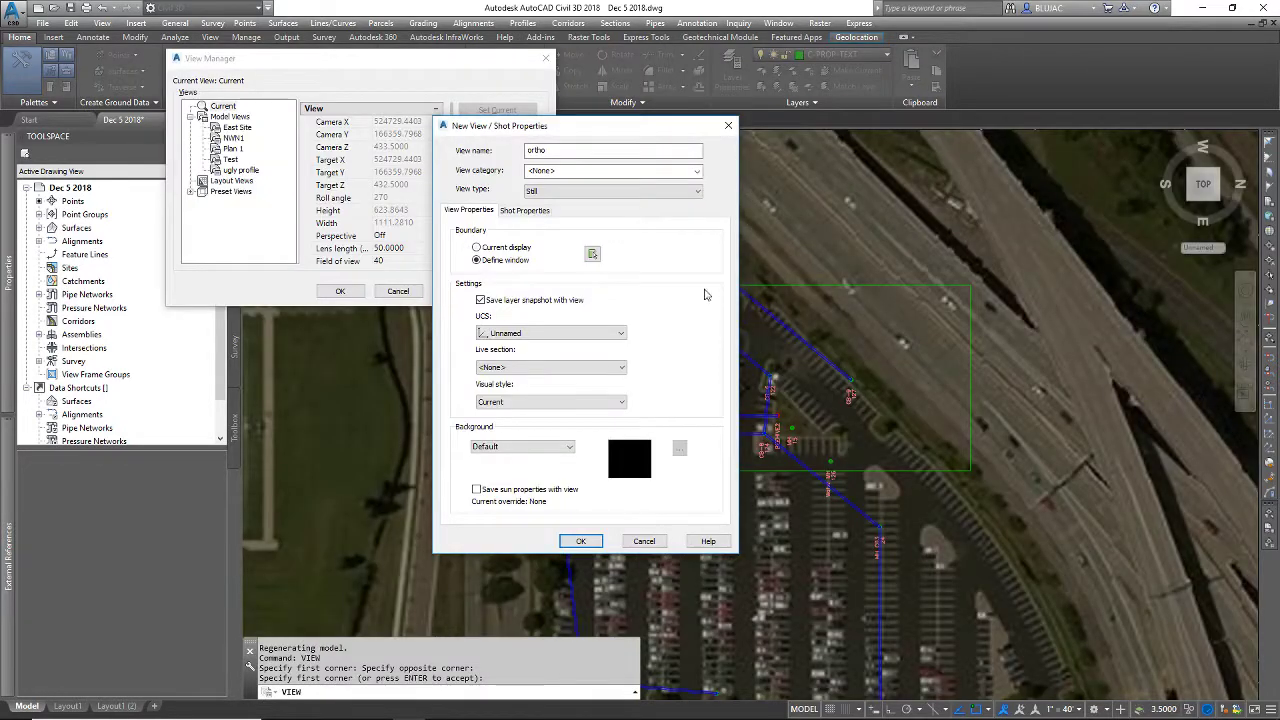
left_click(583, 541)
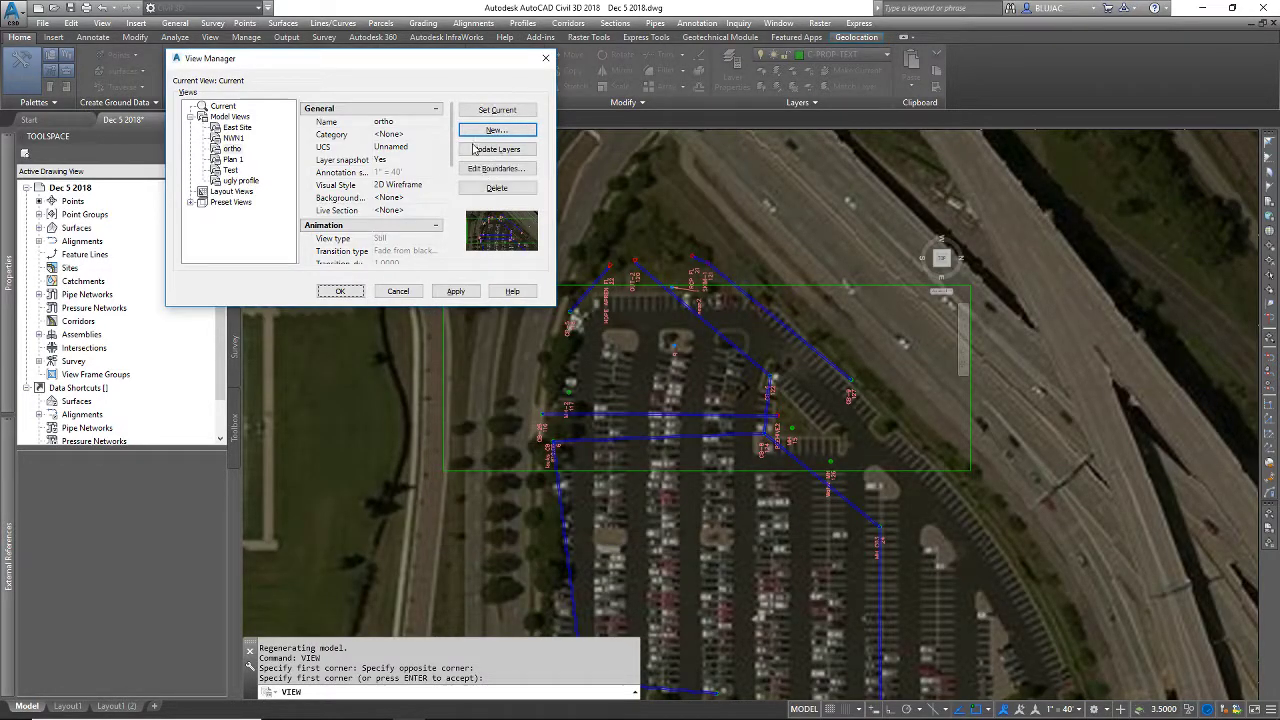
left_click(233, 149)
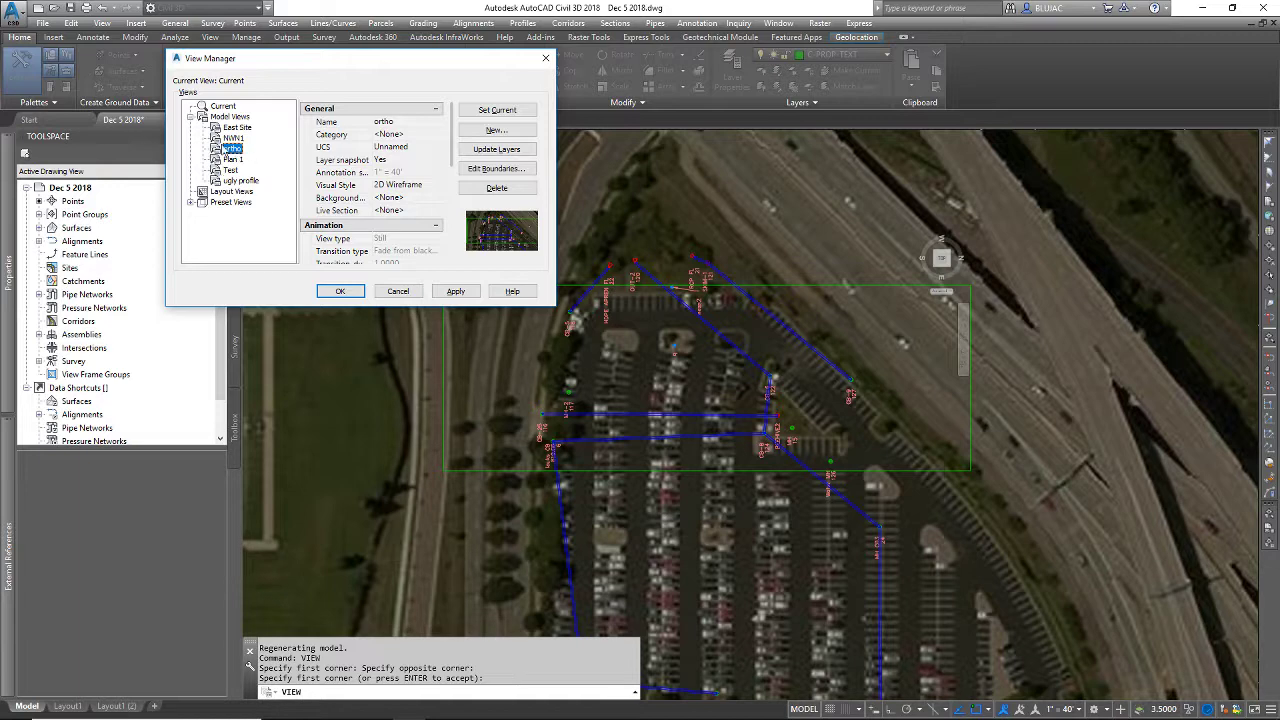
left_click(340, 291)
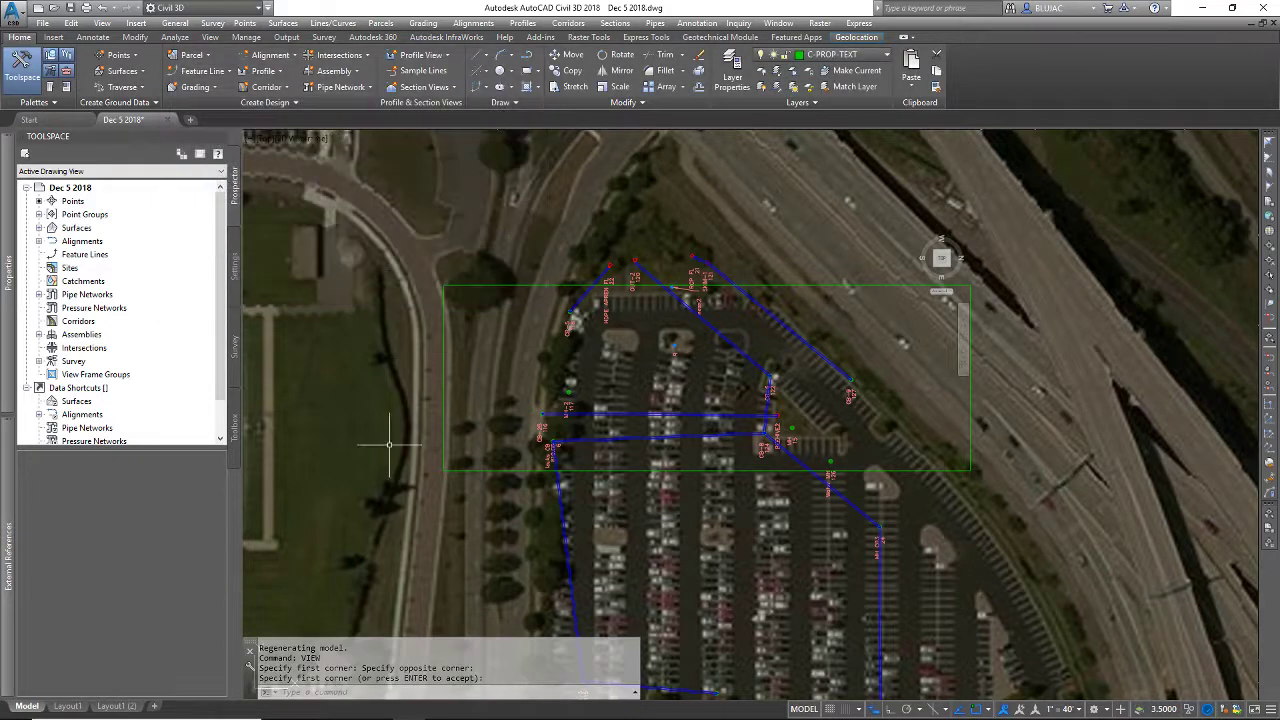
- On Layout1 (2), draw a viewport from the plan area's top-left to its lower-right corner
left_click(117, 706)
key("Escape")
key("Escape")
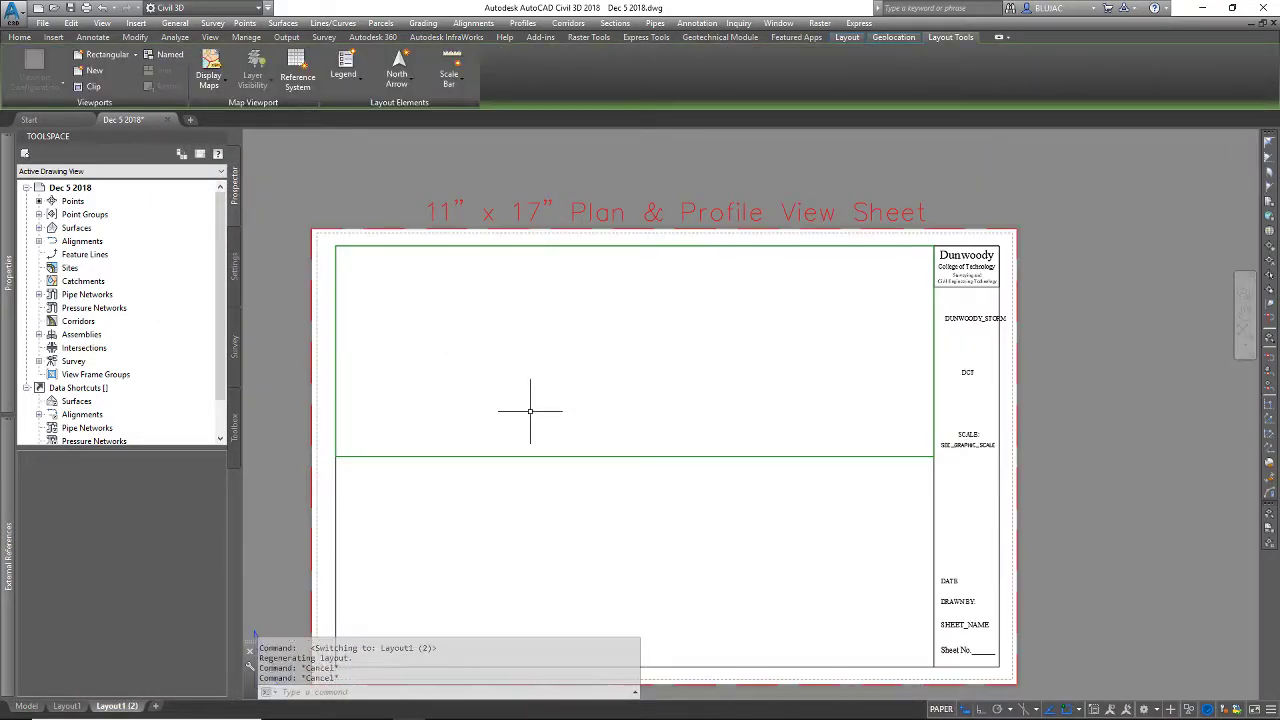
key("Return")
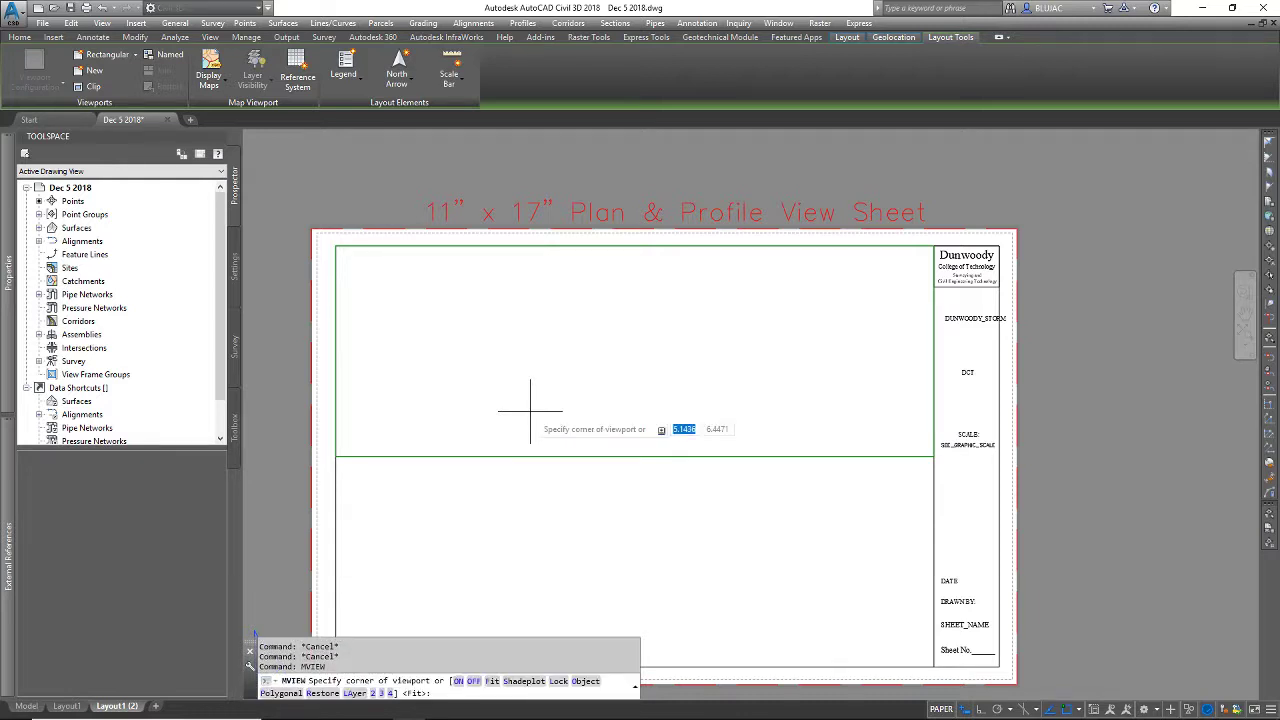
left_click(336, 247)
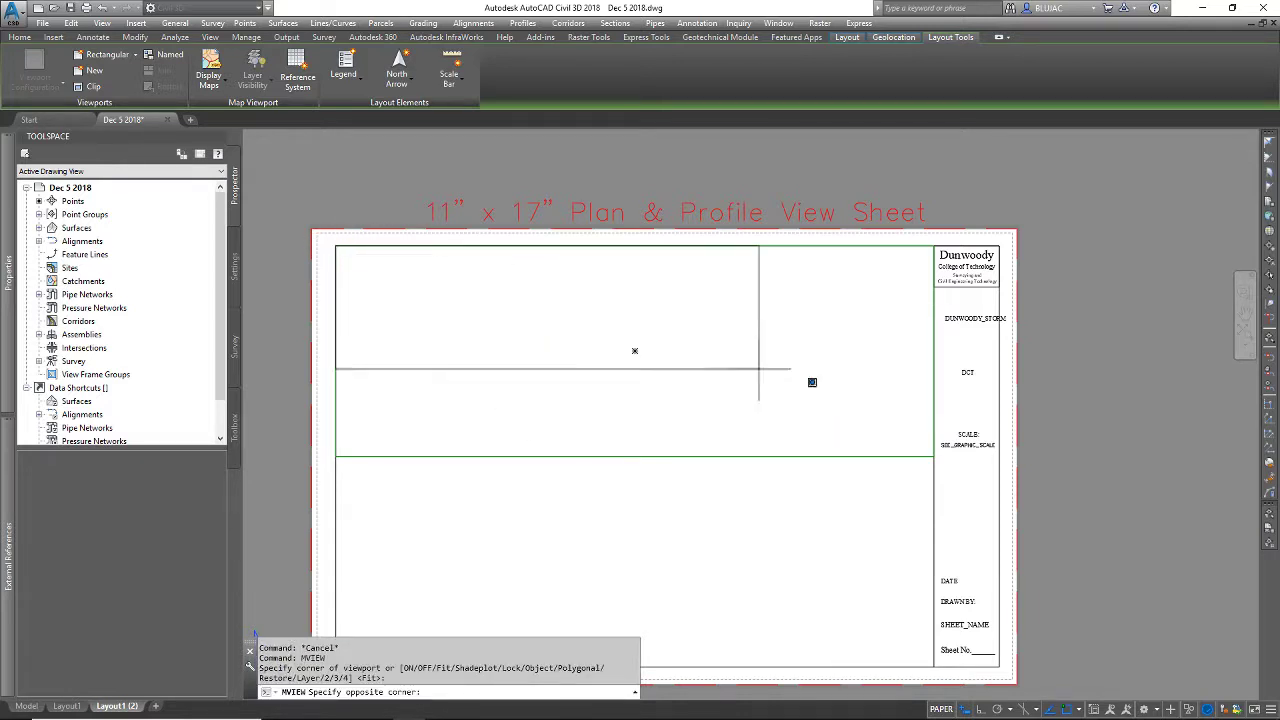
left_click(932, 456)
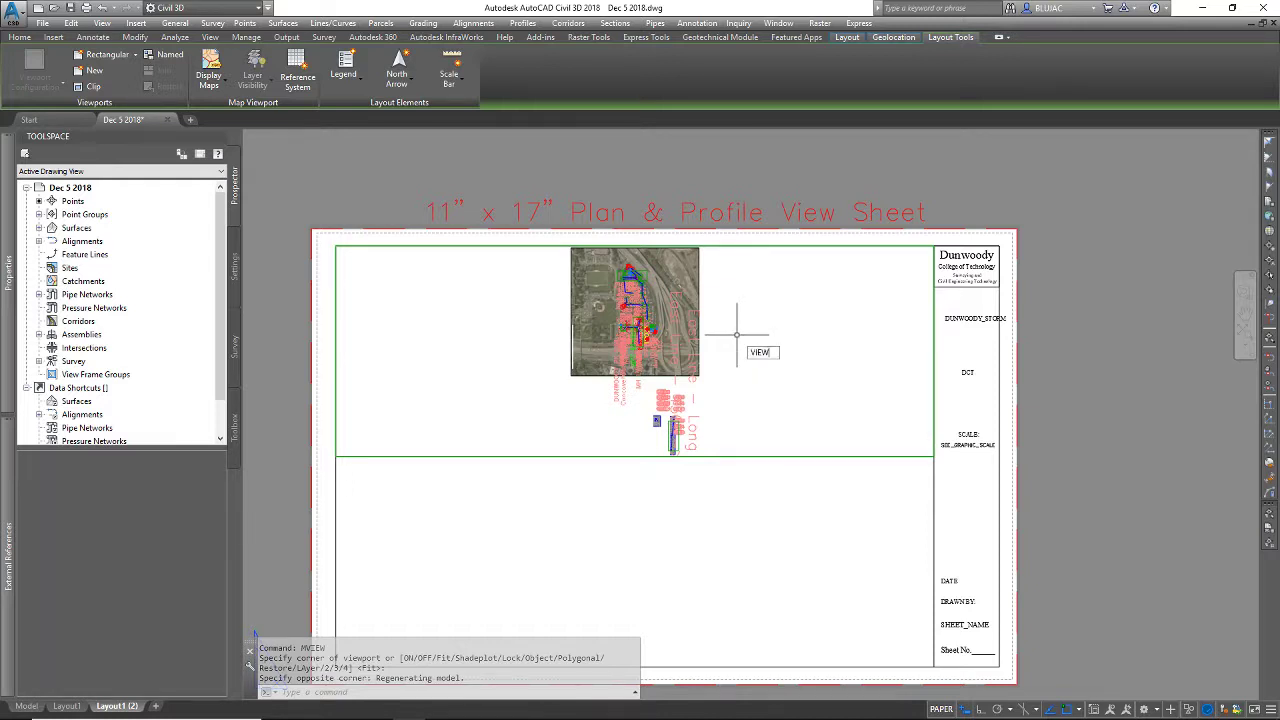
- Apply the saved ortho view to the new sheet viewport
key("Return")
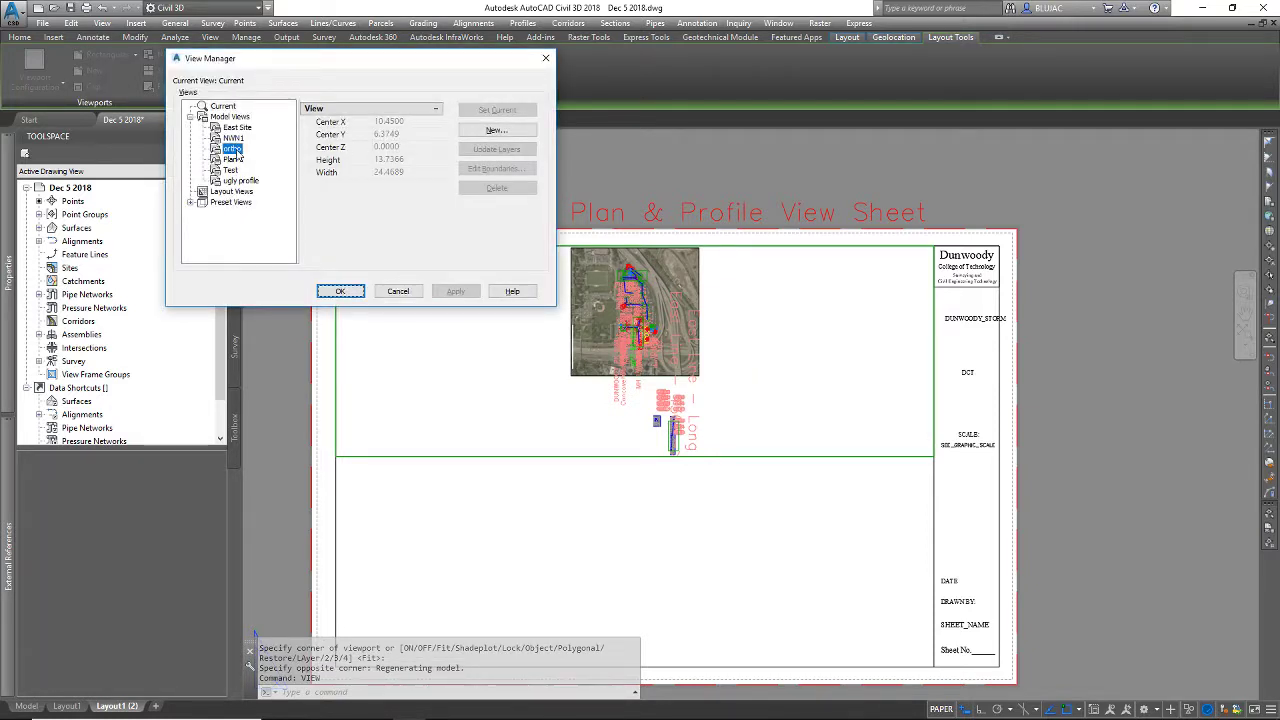
left_click(232, 148)
left_click(497, 110)
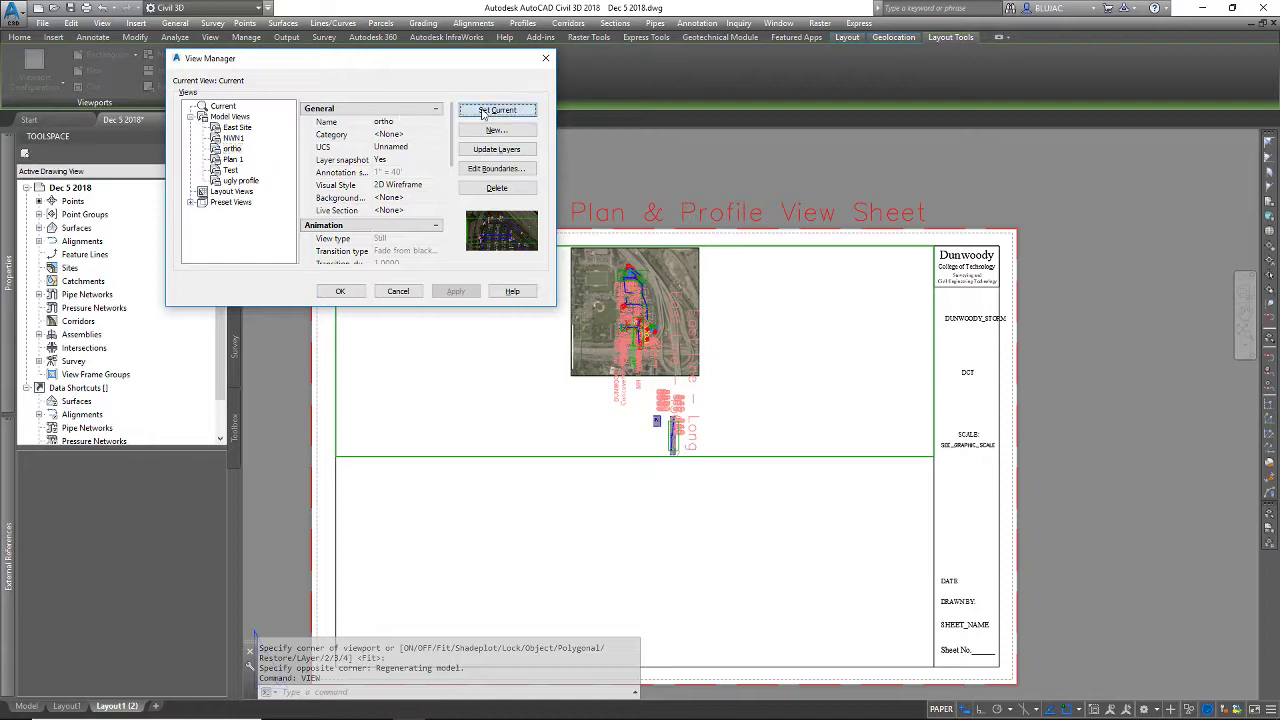
left_click(455, 291)
left_click(758, 251)
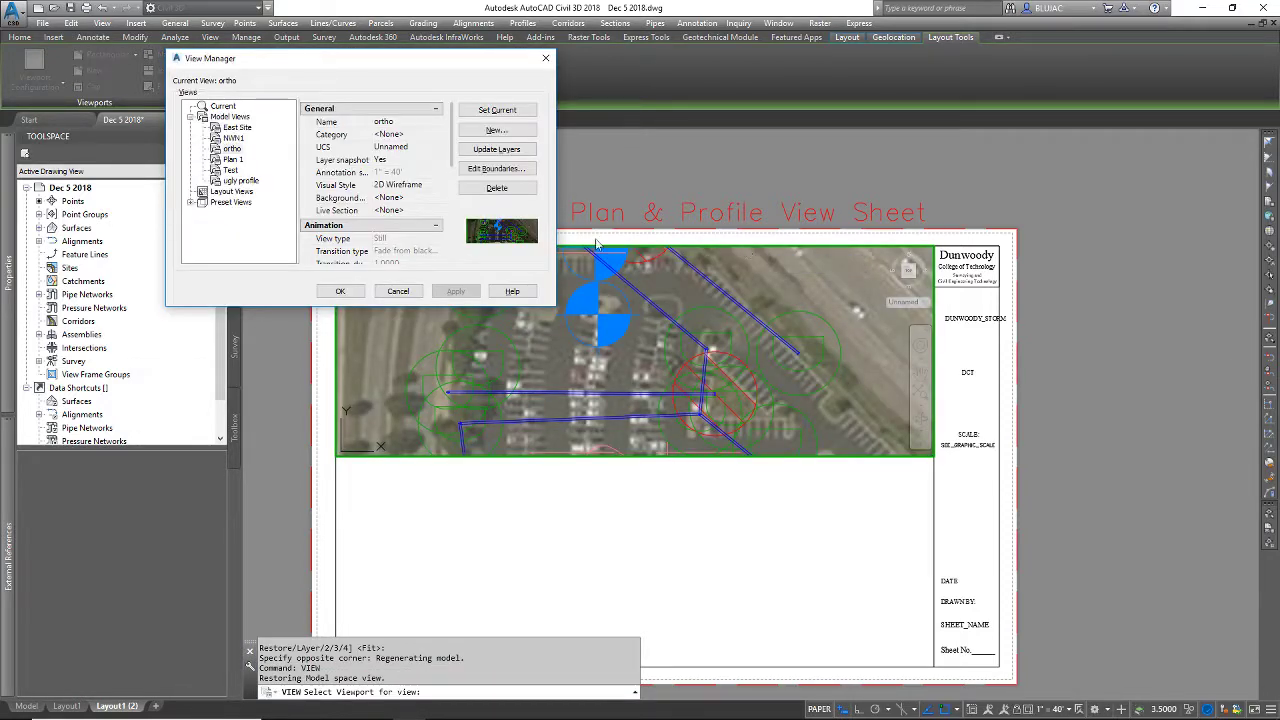
left_click(340, 291)
mouse_move(351, 288)
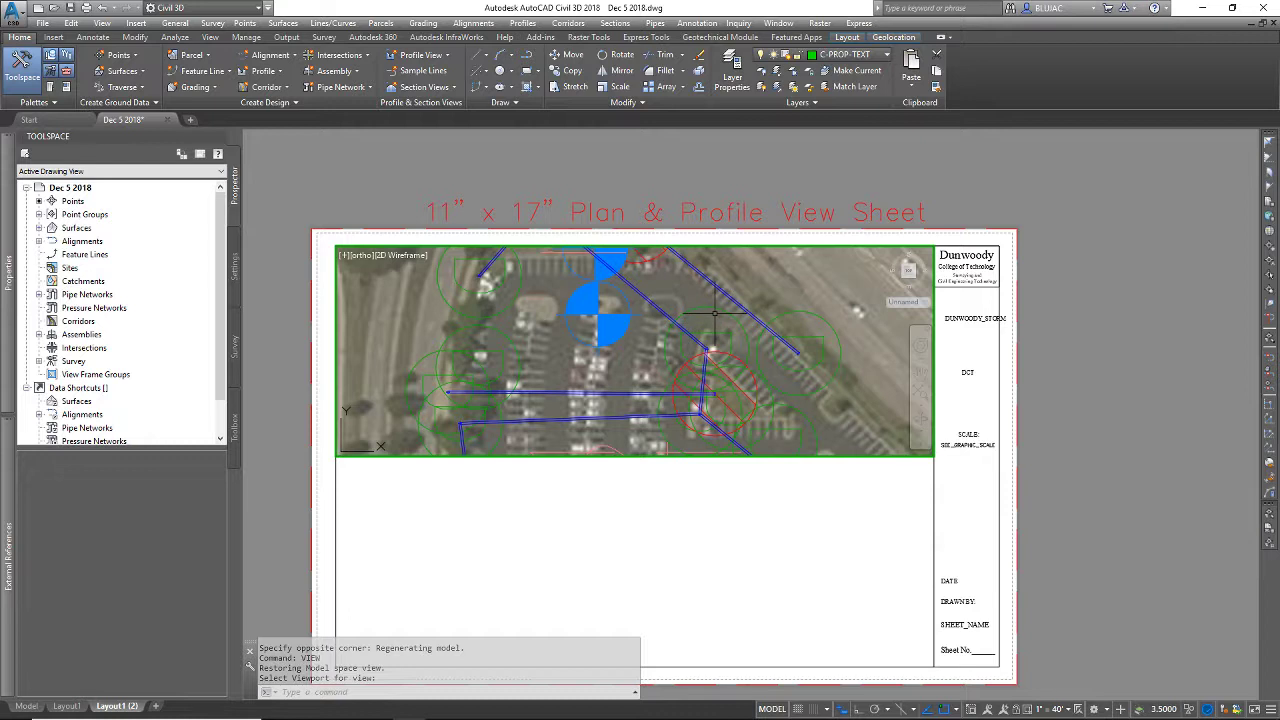
- Regenerate the drawing with REGEN and return to paper space
type("reg")
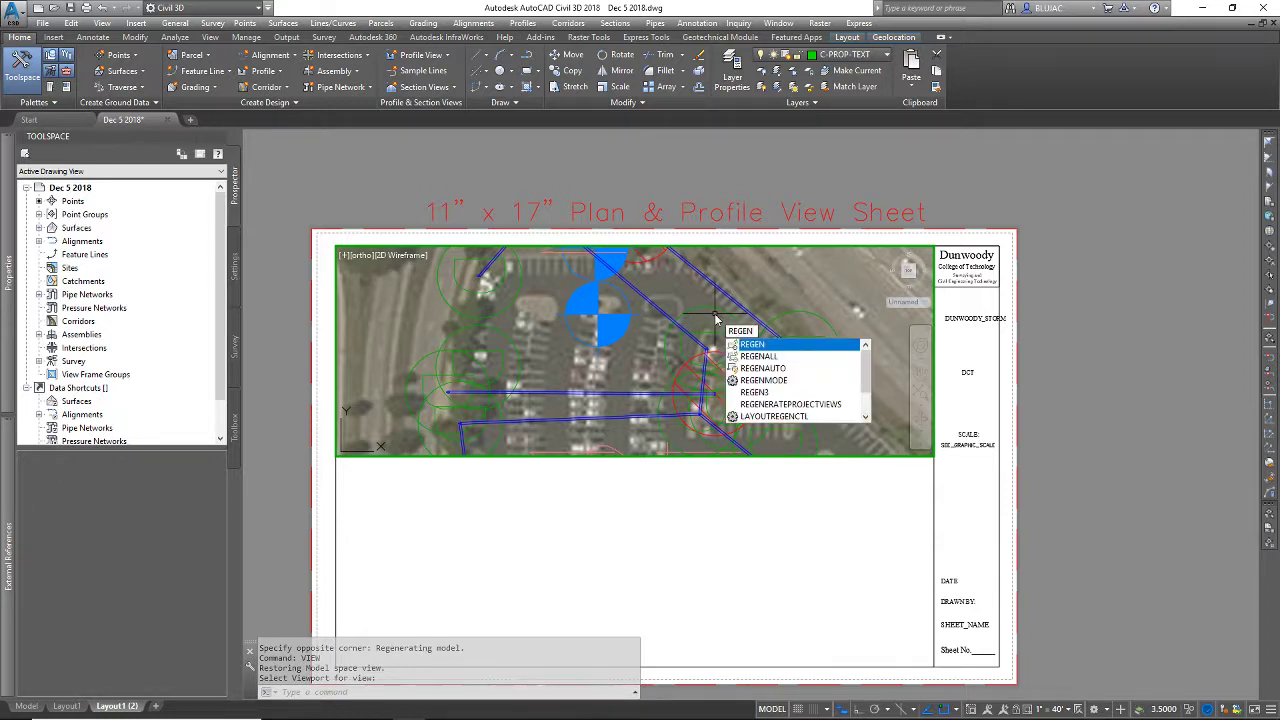
key("Return")
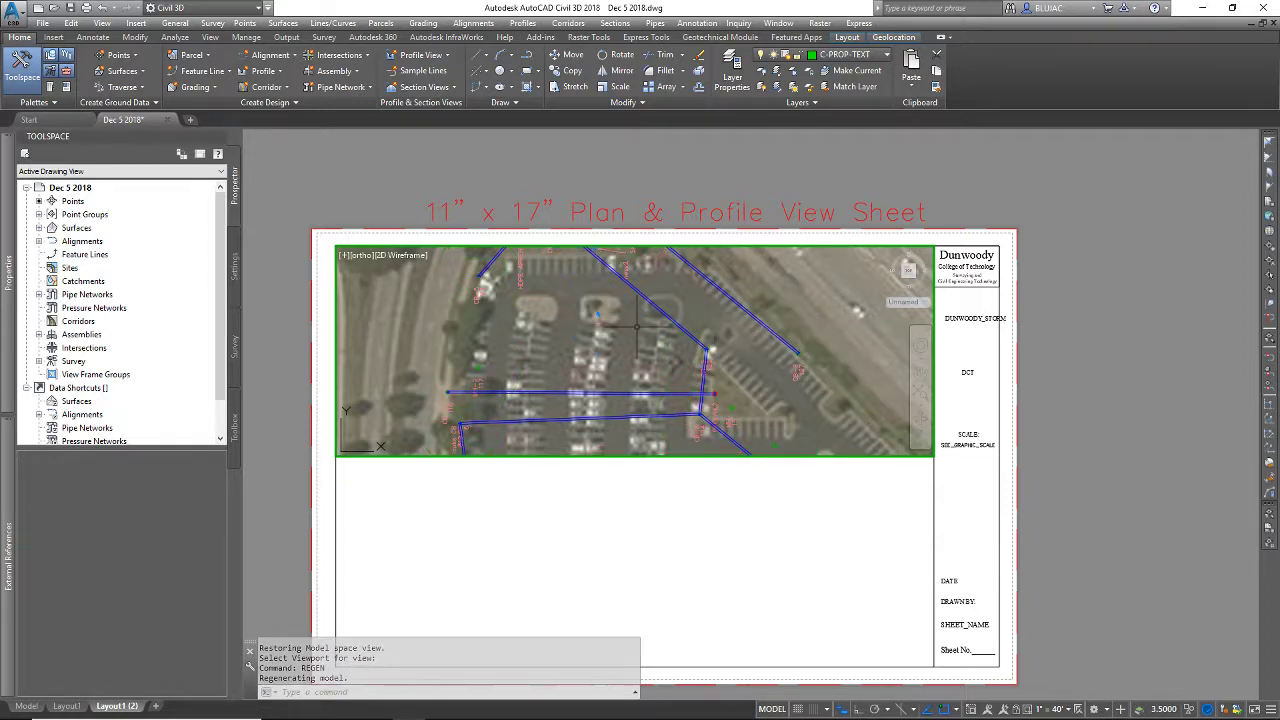
double_click(308, 184)
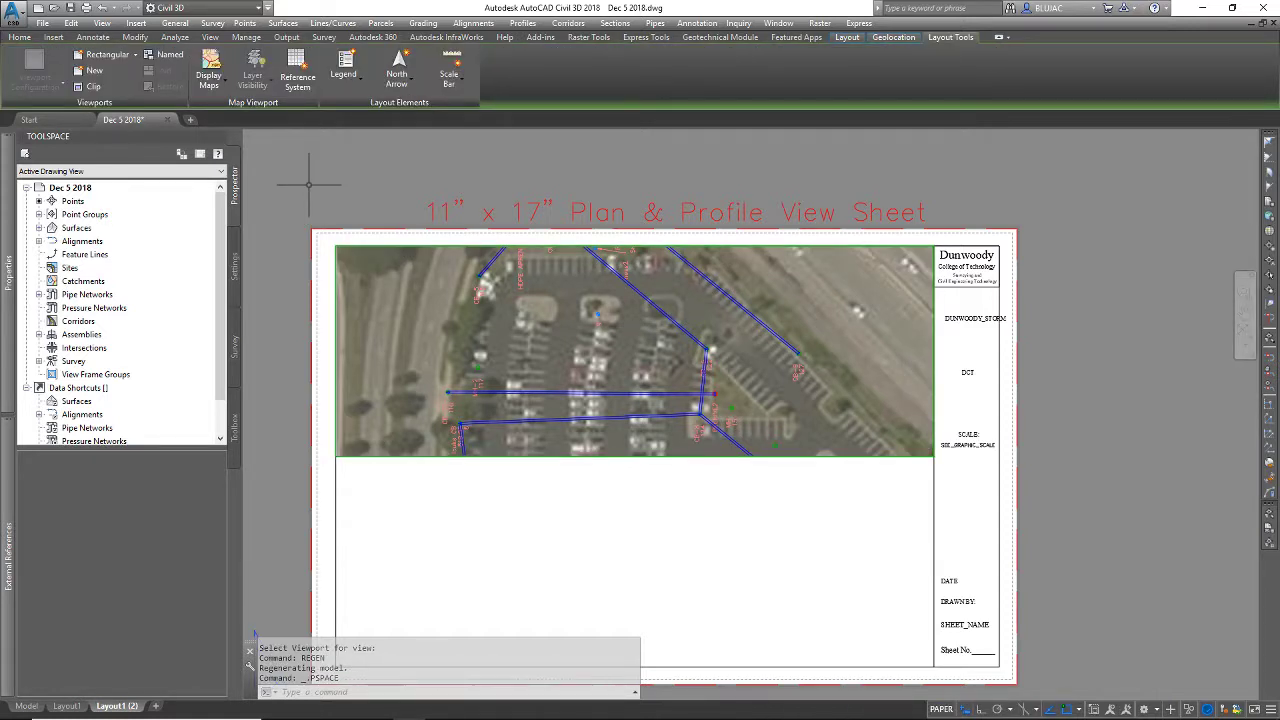
- Set the plan viewport's Display Locked property to Yes
left_click(359, 245)
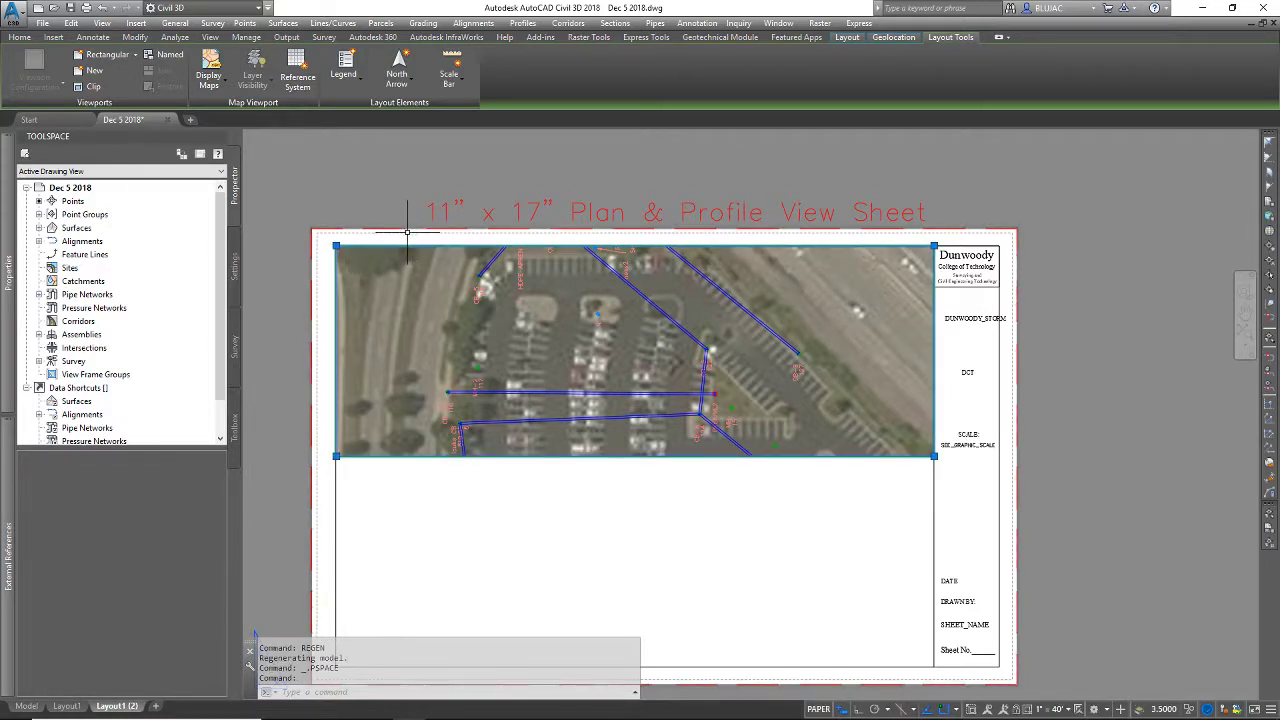
right_click(404, 241)
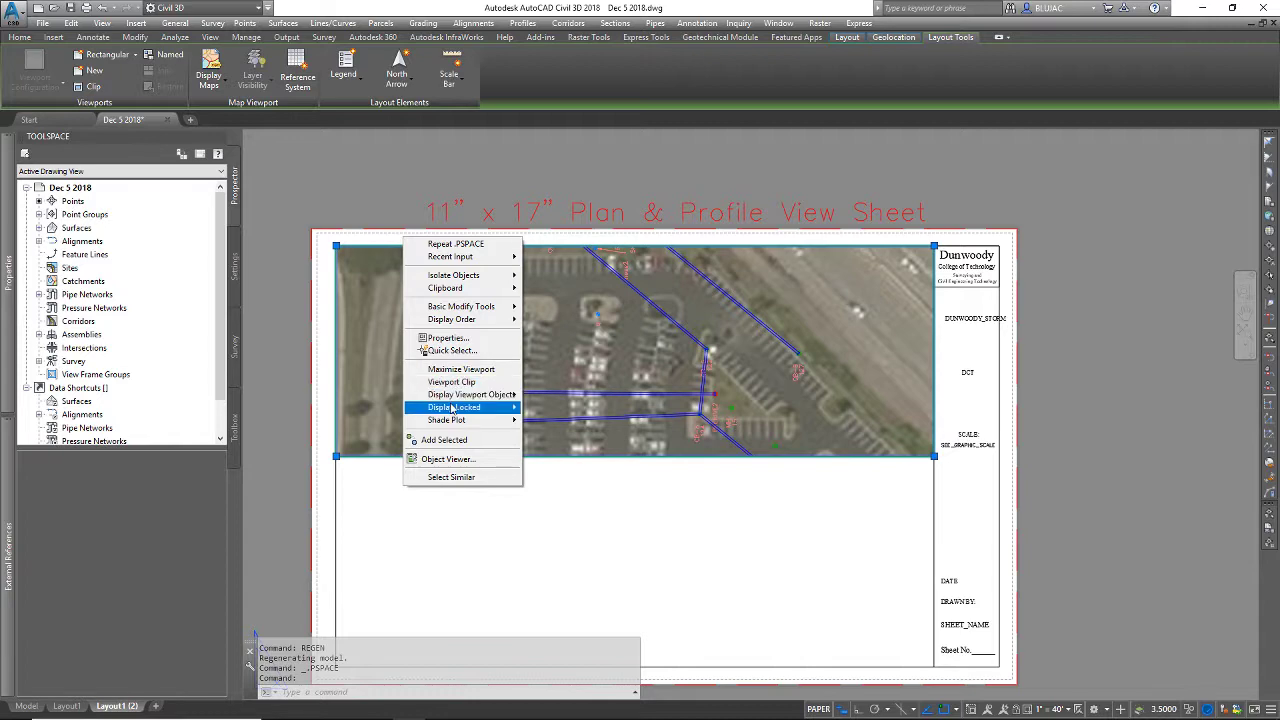
mouse_move(455, 409)
left_click(564, 410)
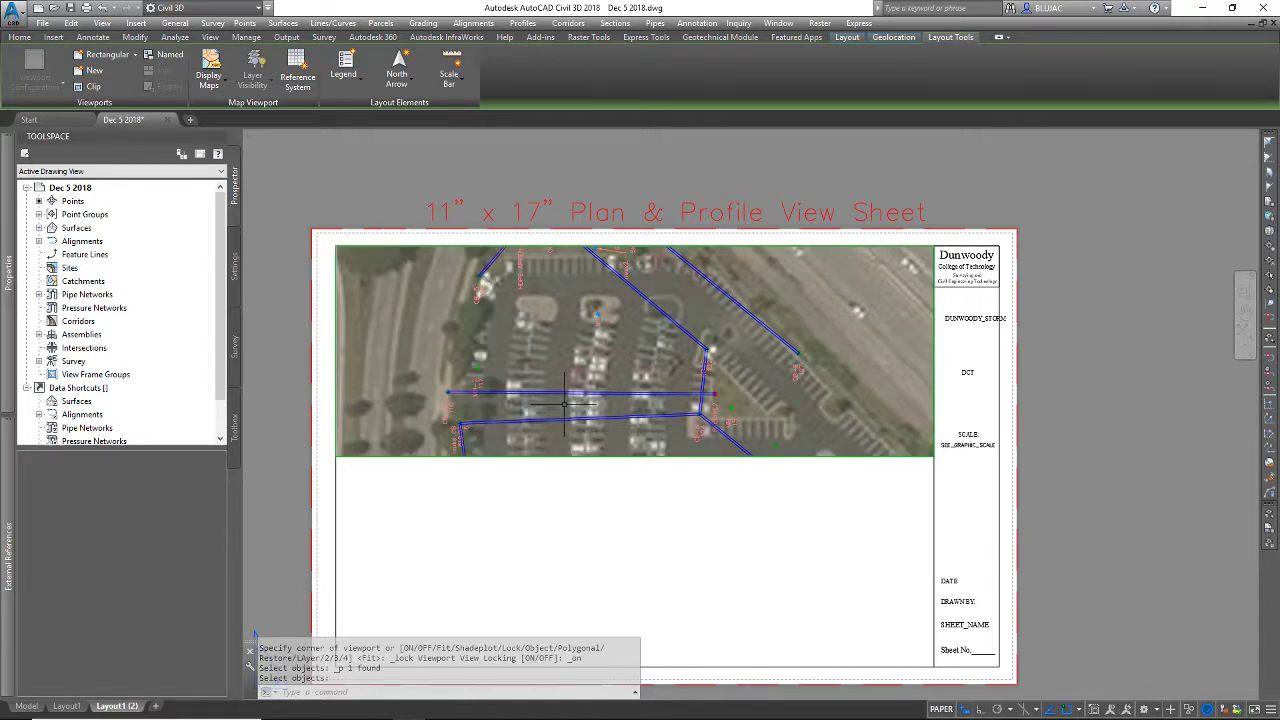
- Activate the locked viewport and test that wheel zooming keeps its view fixed
double_click(588, 399)
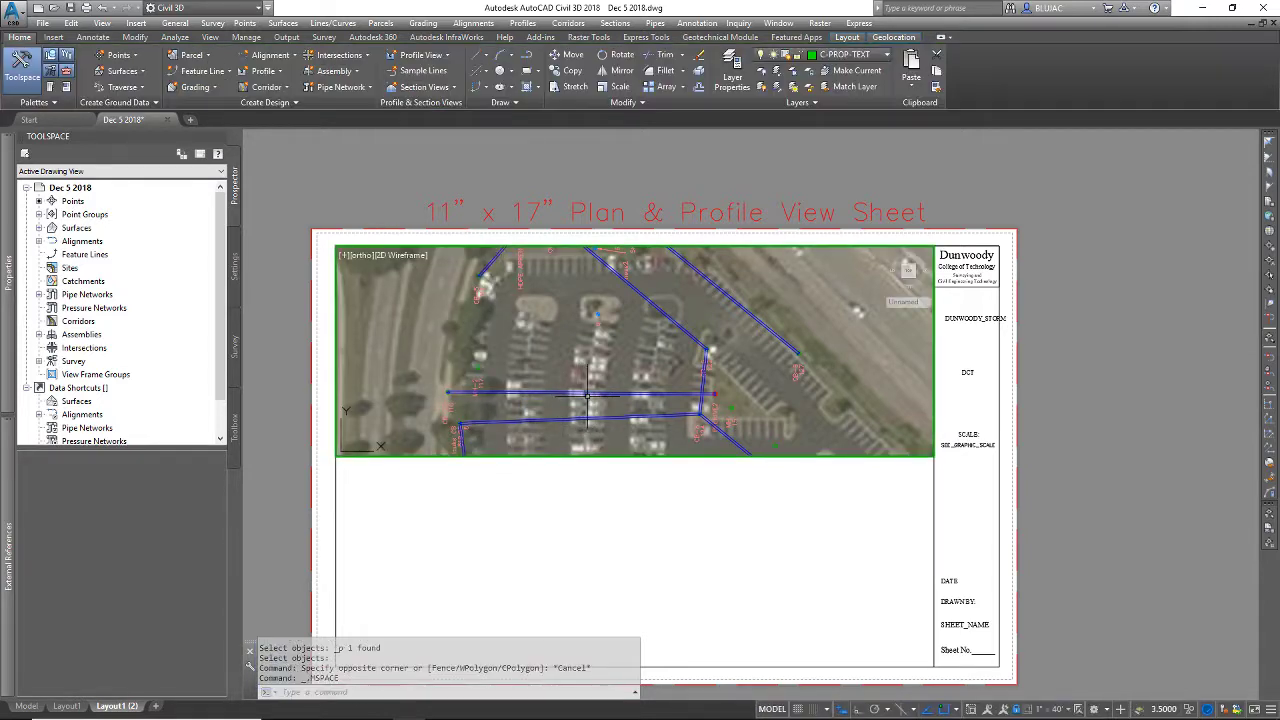
scroll(588, 399, "up", 2)
scroll(694, 371, "down", 3)
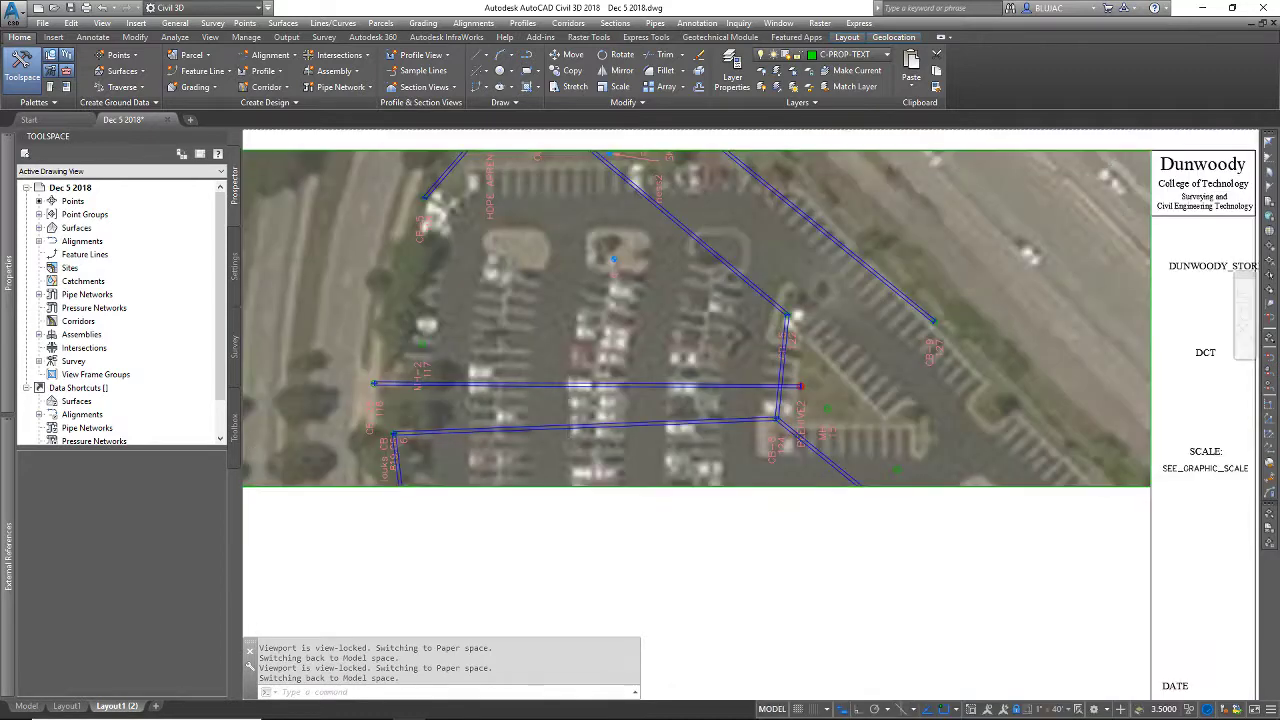
scroll(710, 383, "up", 3)
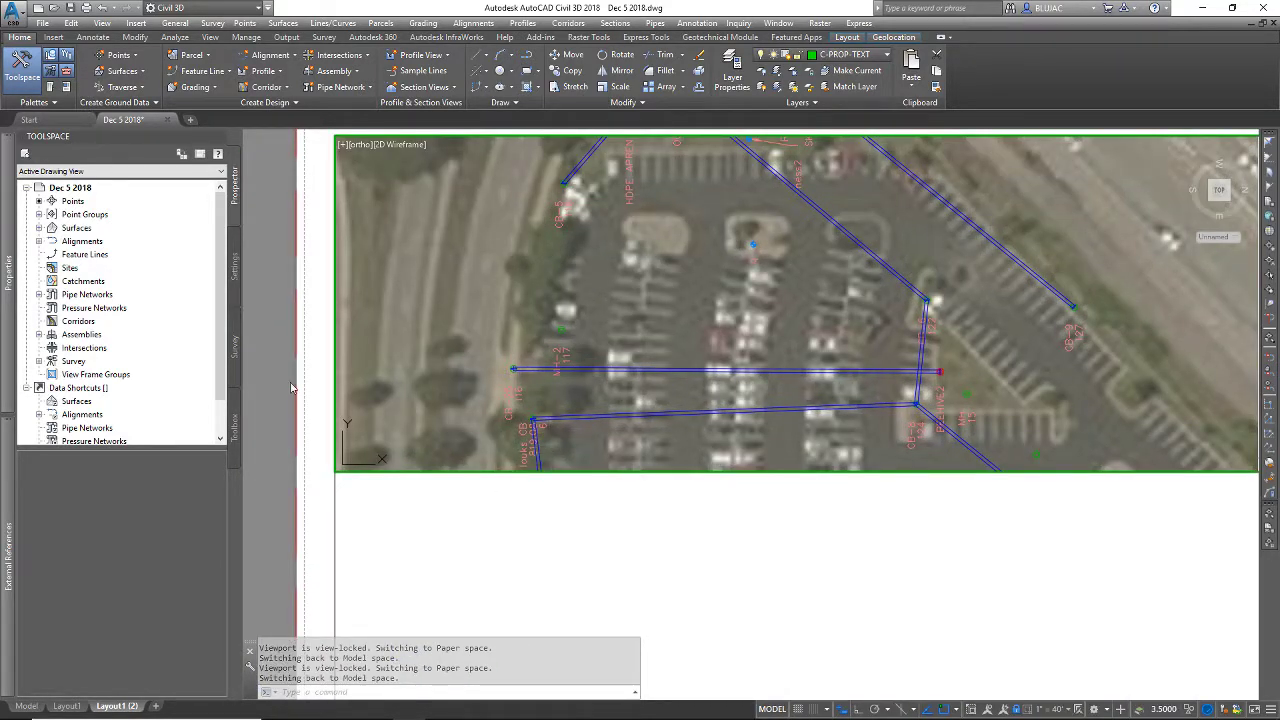
scroll(621, 496, "down", 4)
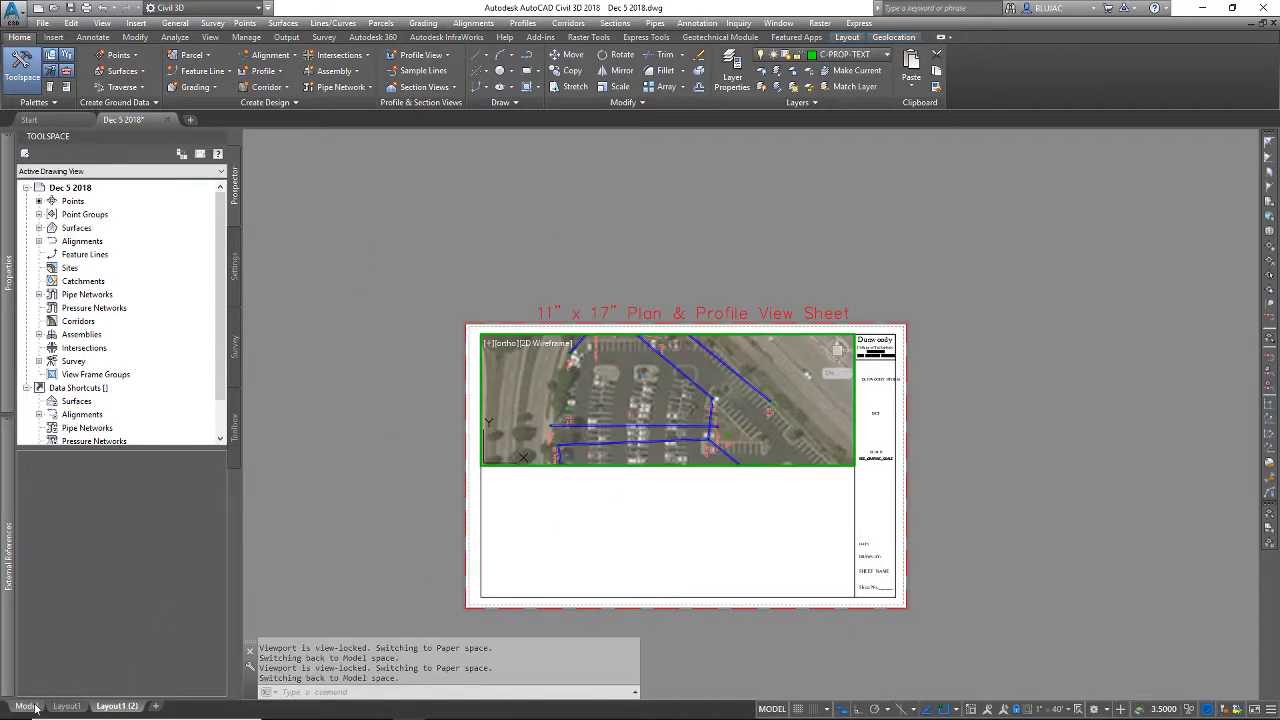
- Go to the Model tab and pan onto the aerial image with the pipe networks
left_click(27, 706)
scroll(794, 420, "down", 8)
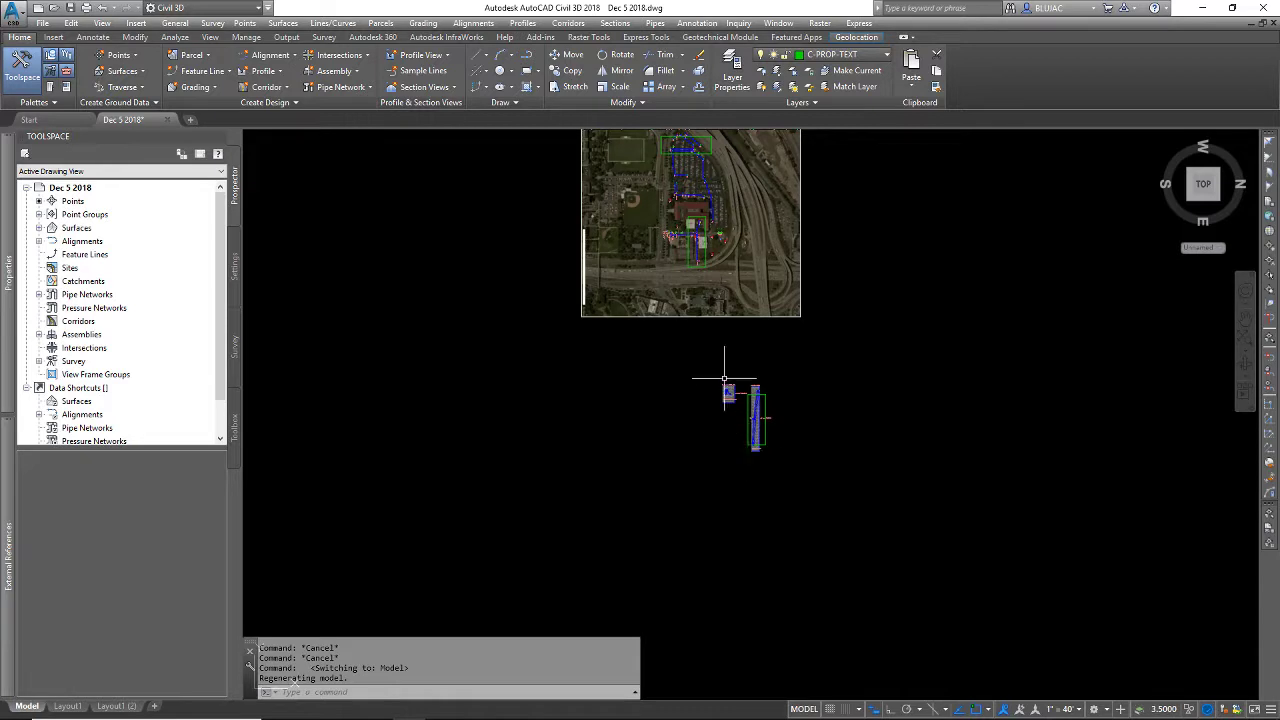
scroll(730, 395, "up", 5)
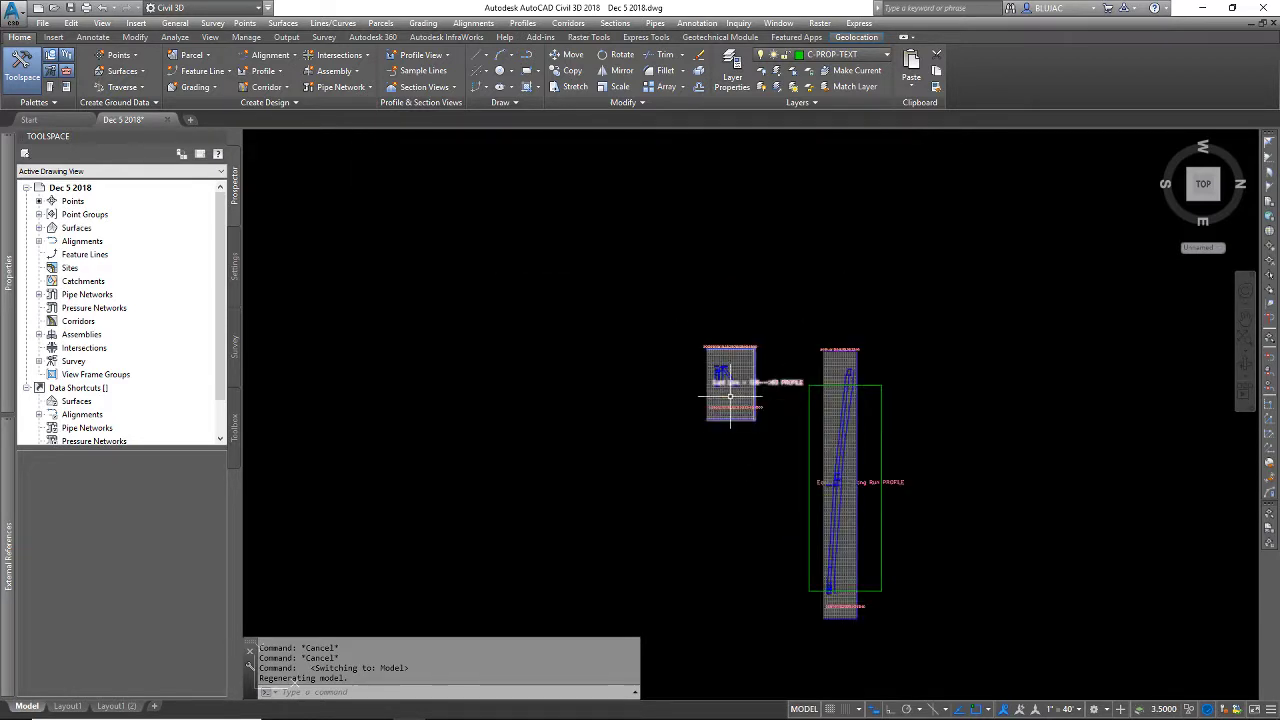
scroll(742, 386, "down", 2)
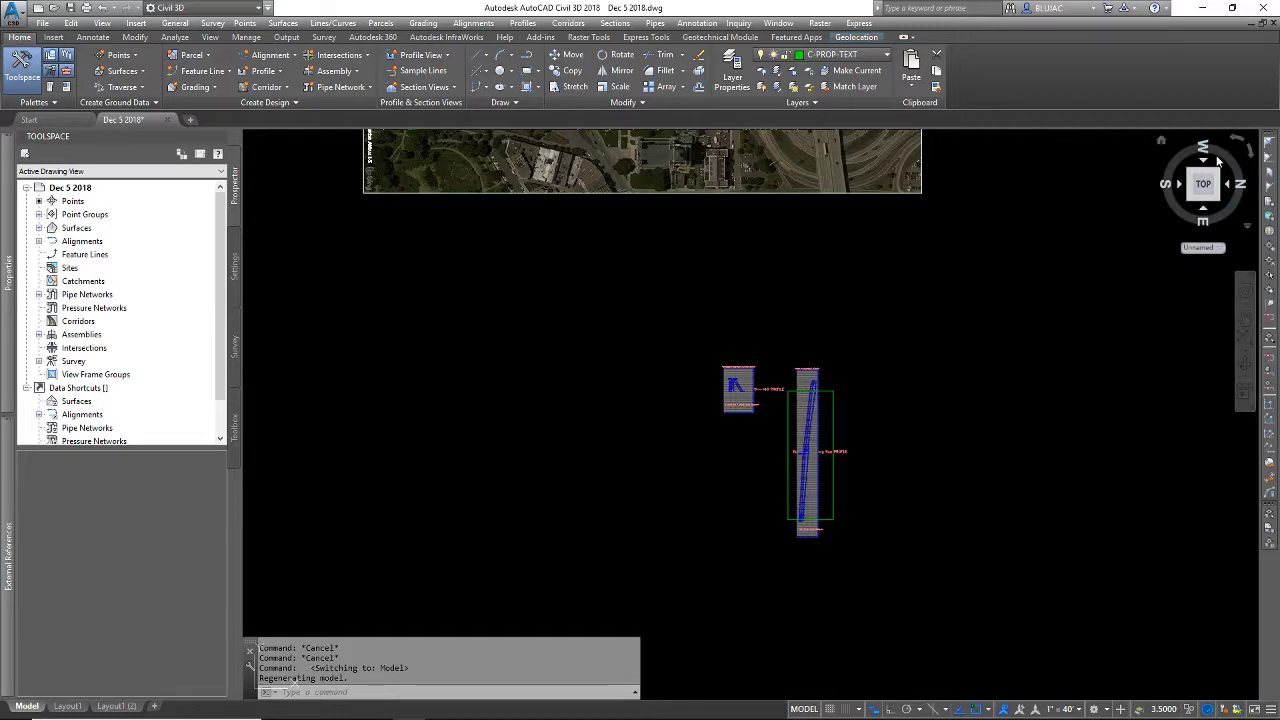
middle_click_drag(1037, 211, 1006, 560)
mouse_move(994, 266)
middle_mouse_down()
mouse_move(1014, 404)
mouse_move(1016, 358)
middle_mouse_up()
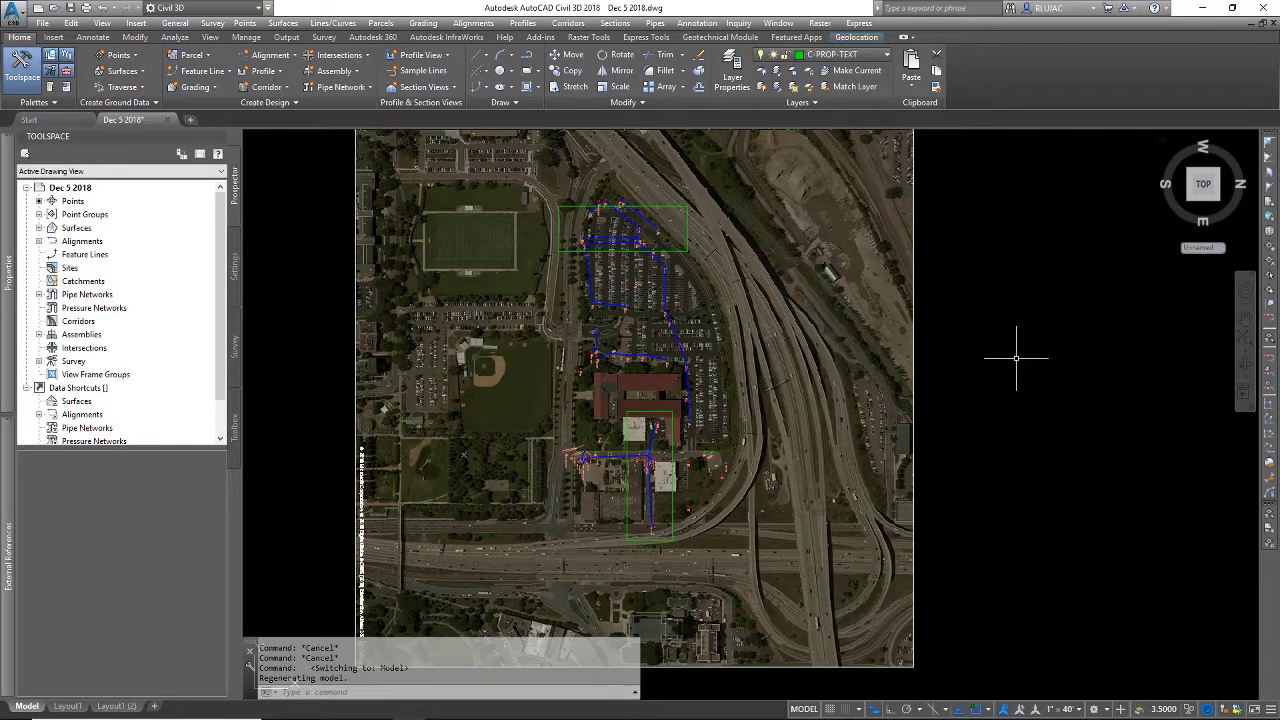
- Reset model space to the World plan view with PLAN so the site is north-up
type("PLAN")
key("Return")
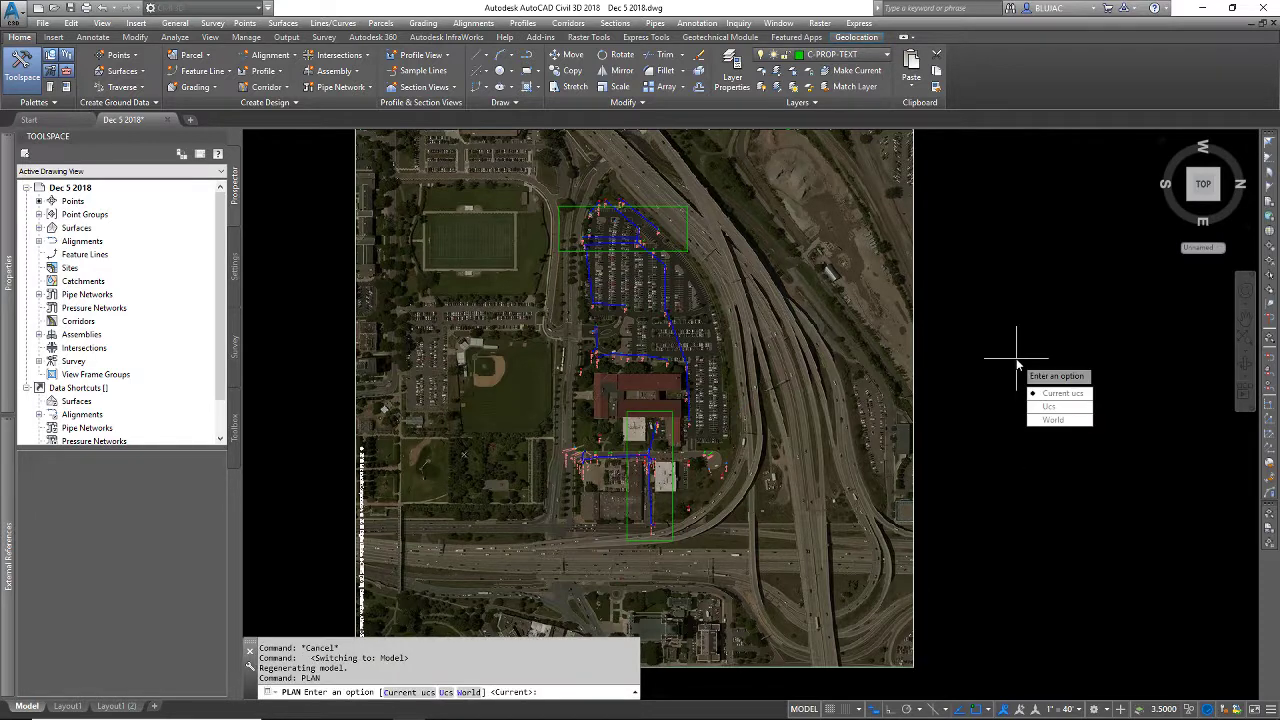
left_click(1075, 421)
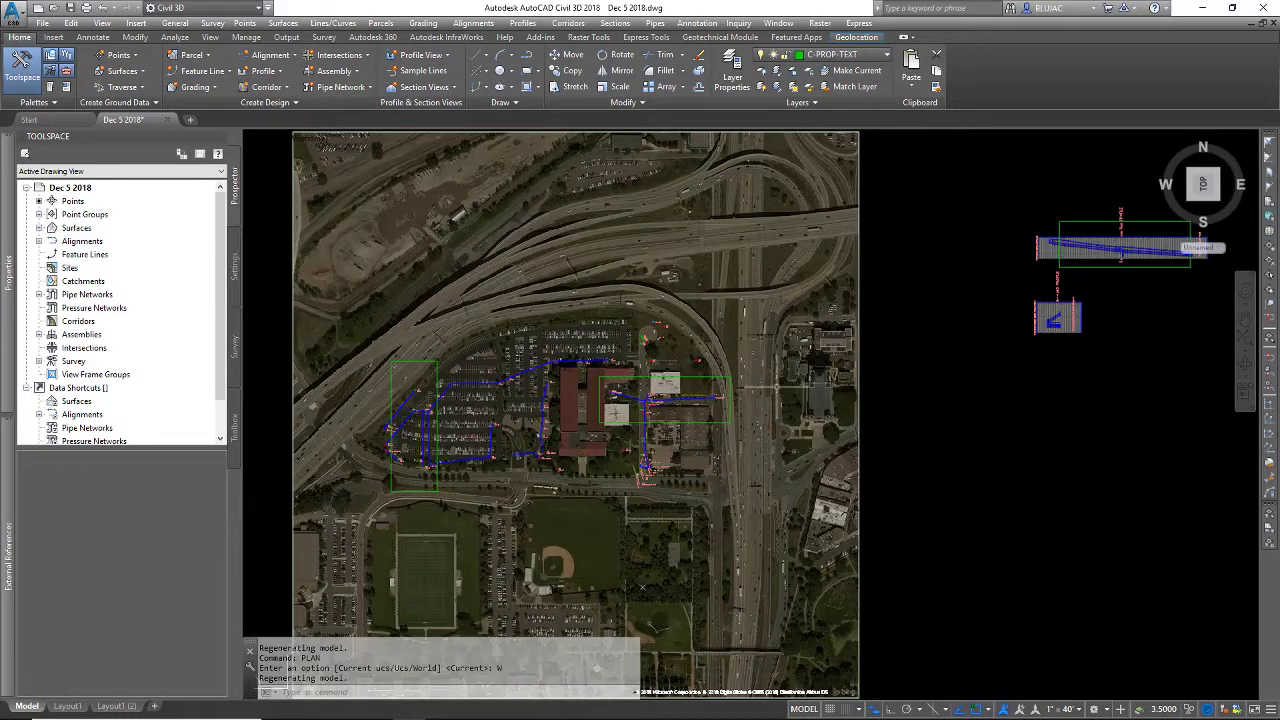
middle_click_drag(1145, 334, 1003, 375)
- Define a new UCS with origin at the green outline corner and a horizontal X axis
type("uc")
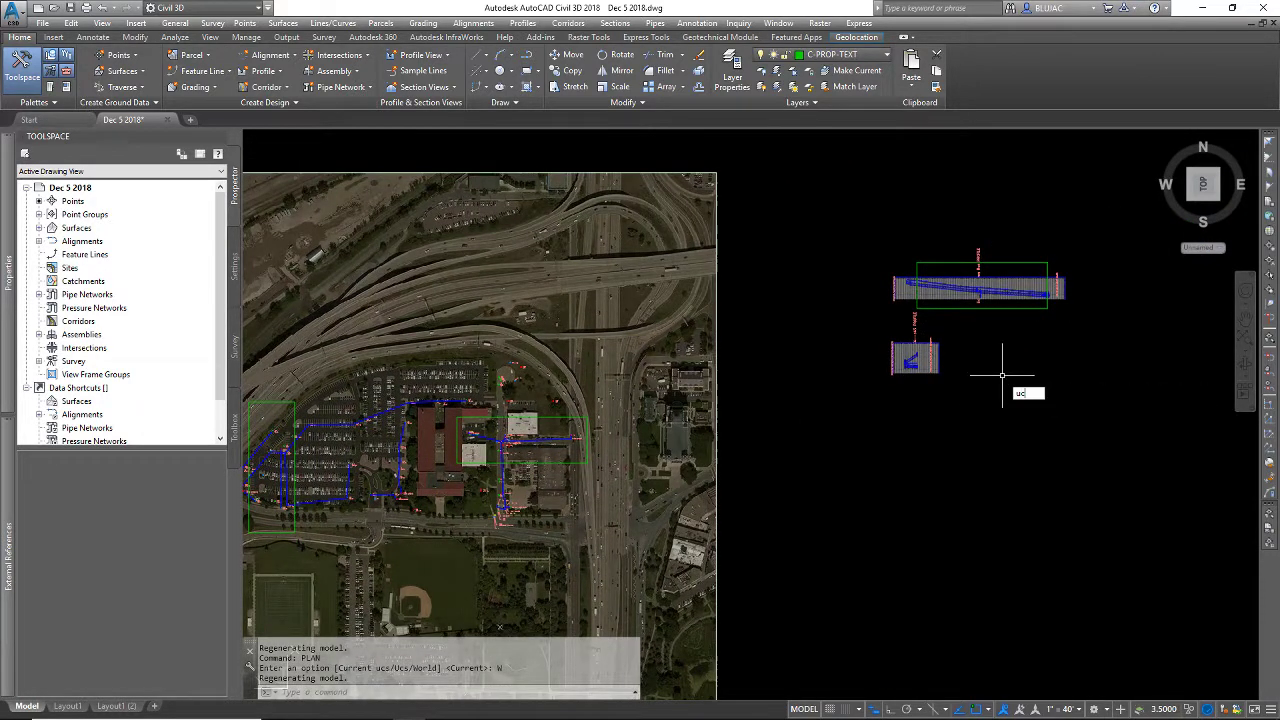
type("s")
key("Return")
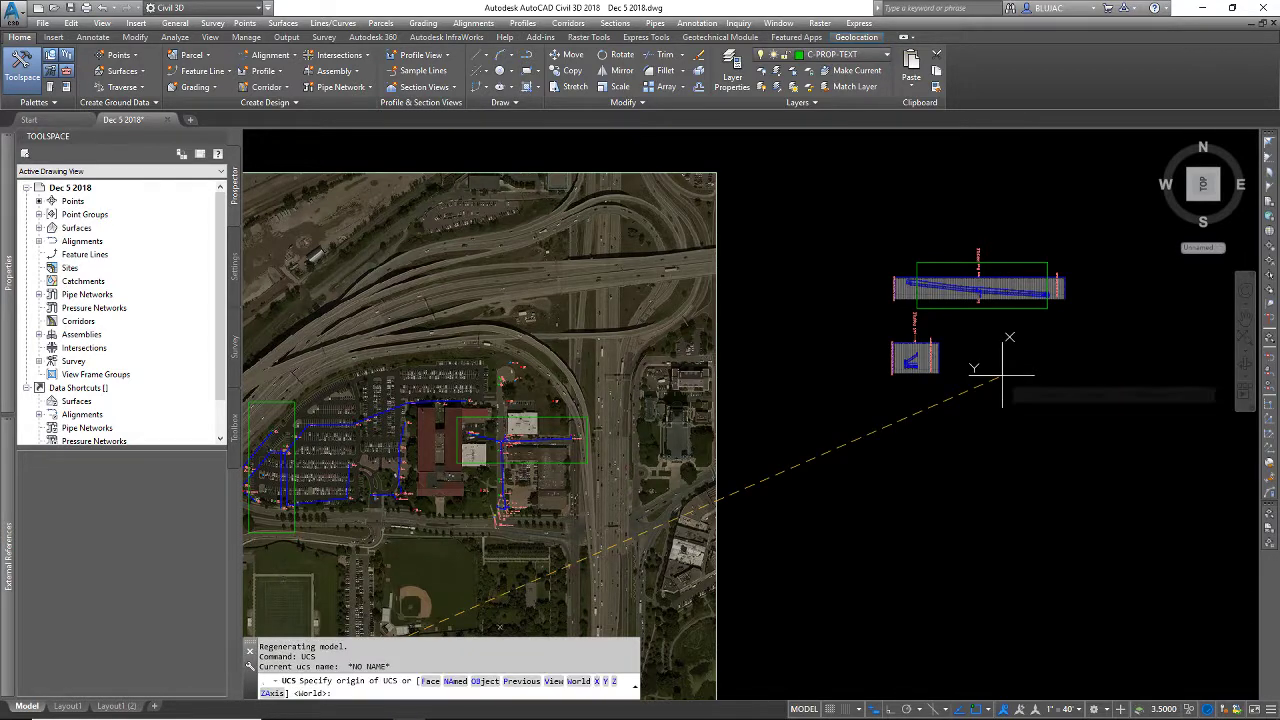
scroll(490, 375, "up", 6)
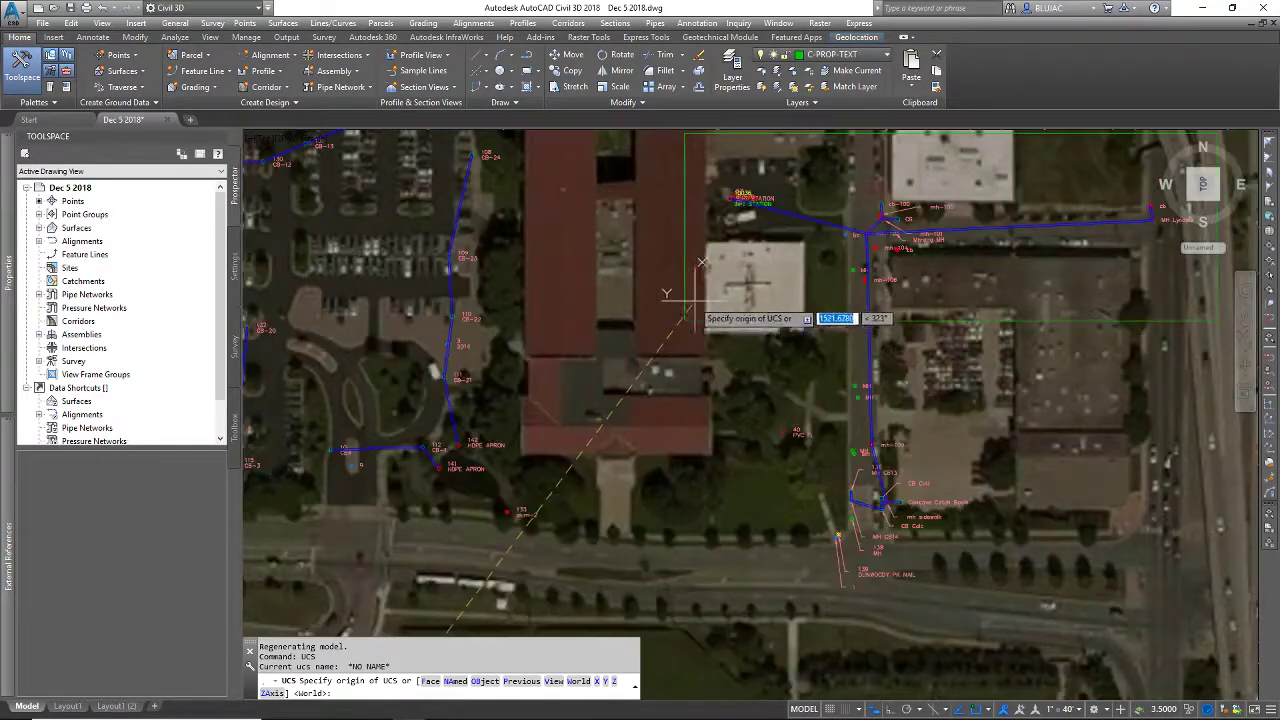
left_click(686, 320)
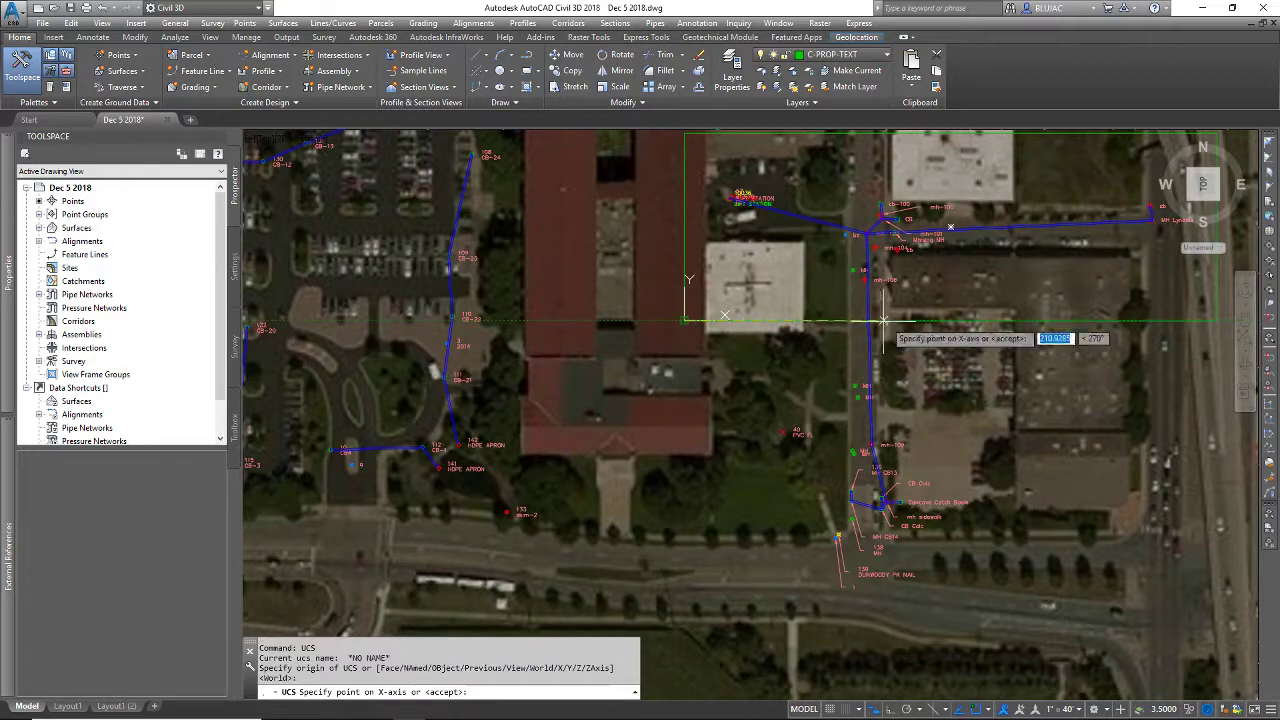
left_click(890, 320)
left_click(682, 214)
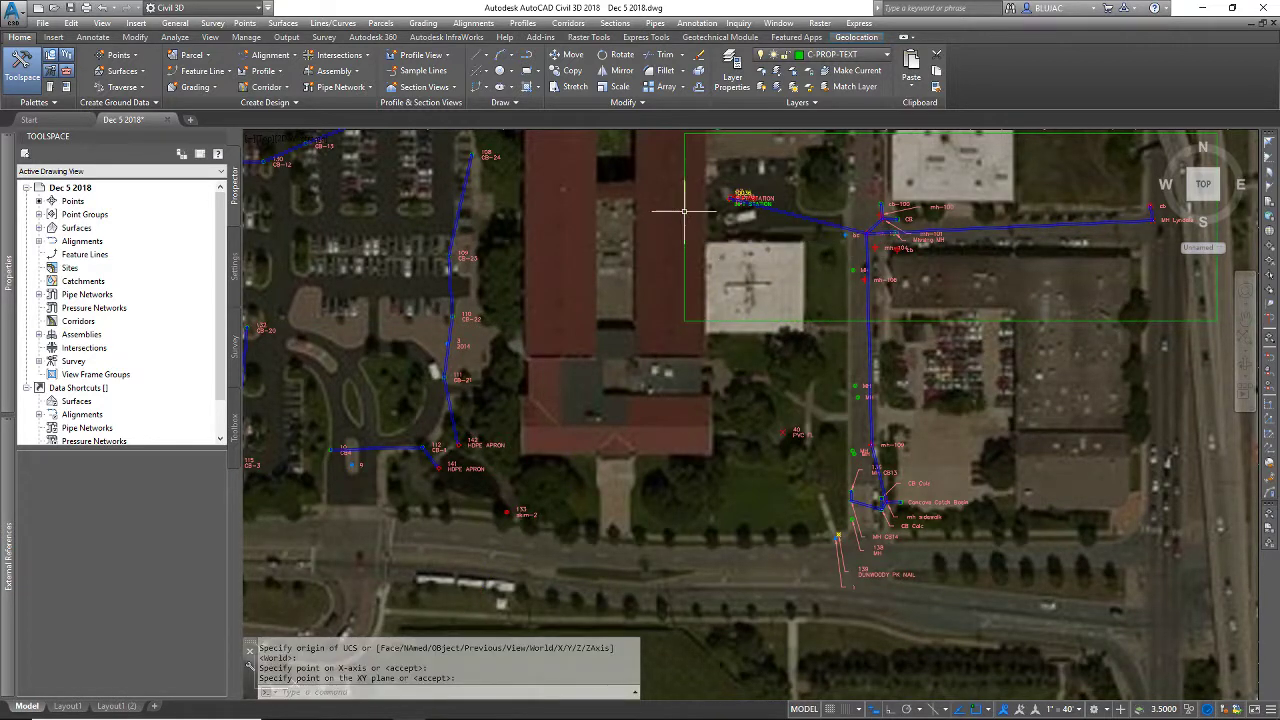
scroll(560, 294, "down", 4)
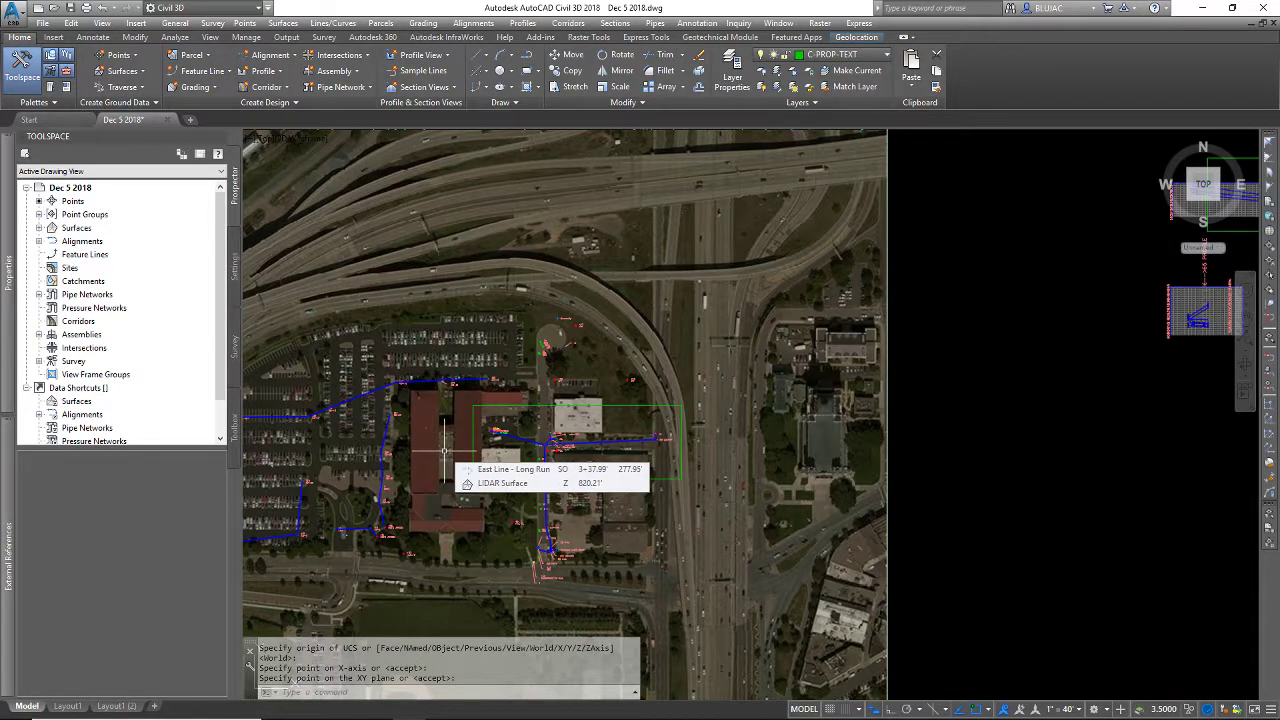
- Return to the World plan view with PLAN and frame the whole site beside the profiles
type("PLAN")
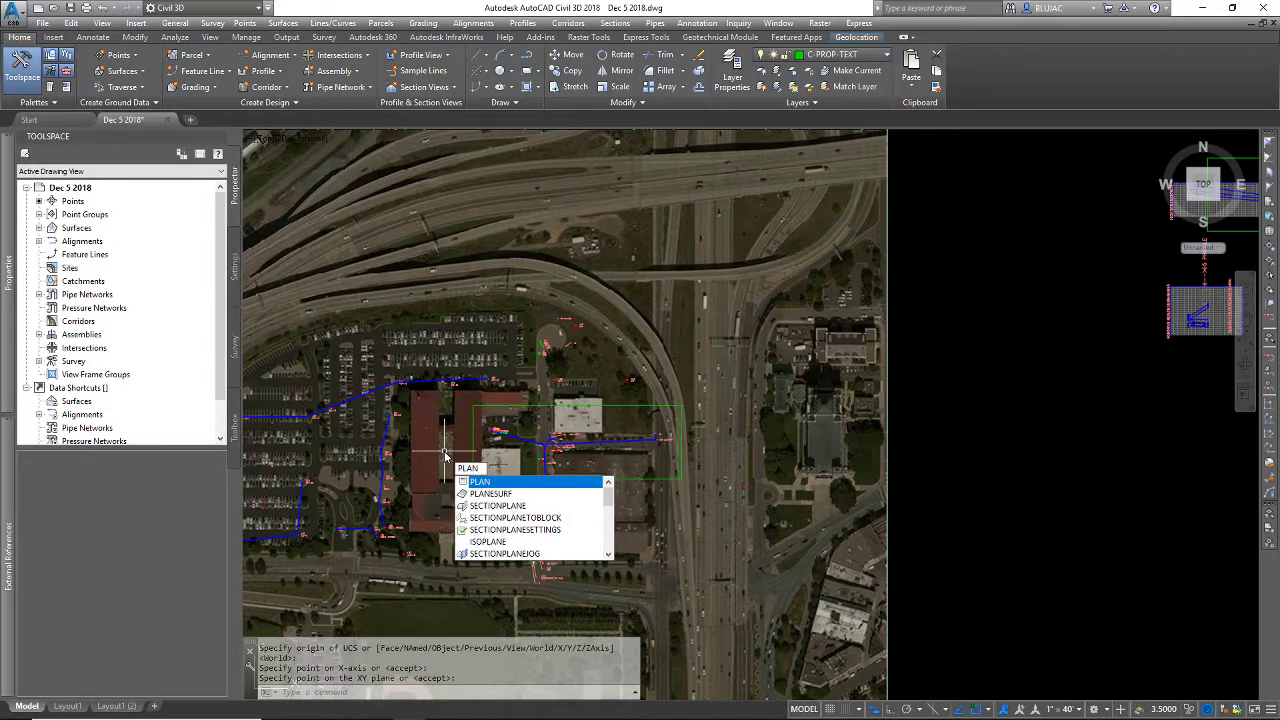
key("Return")
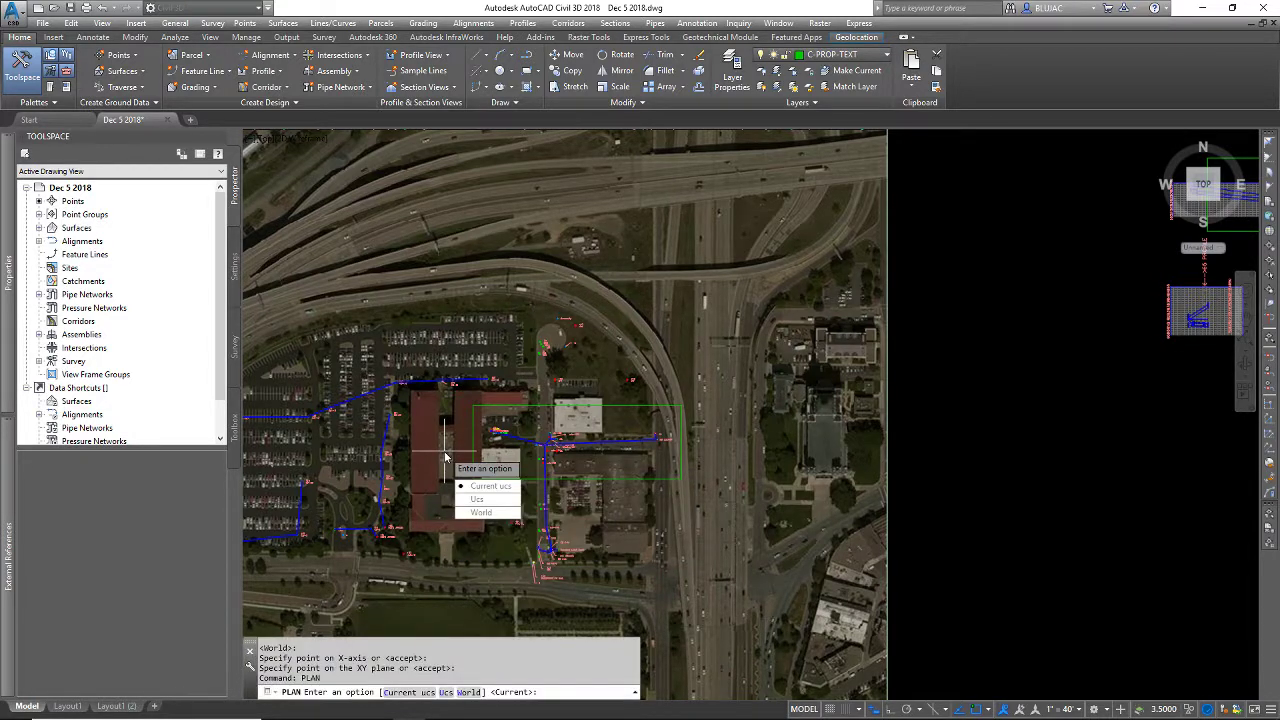
left_click(484, 513)
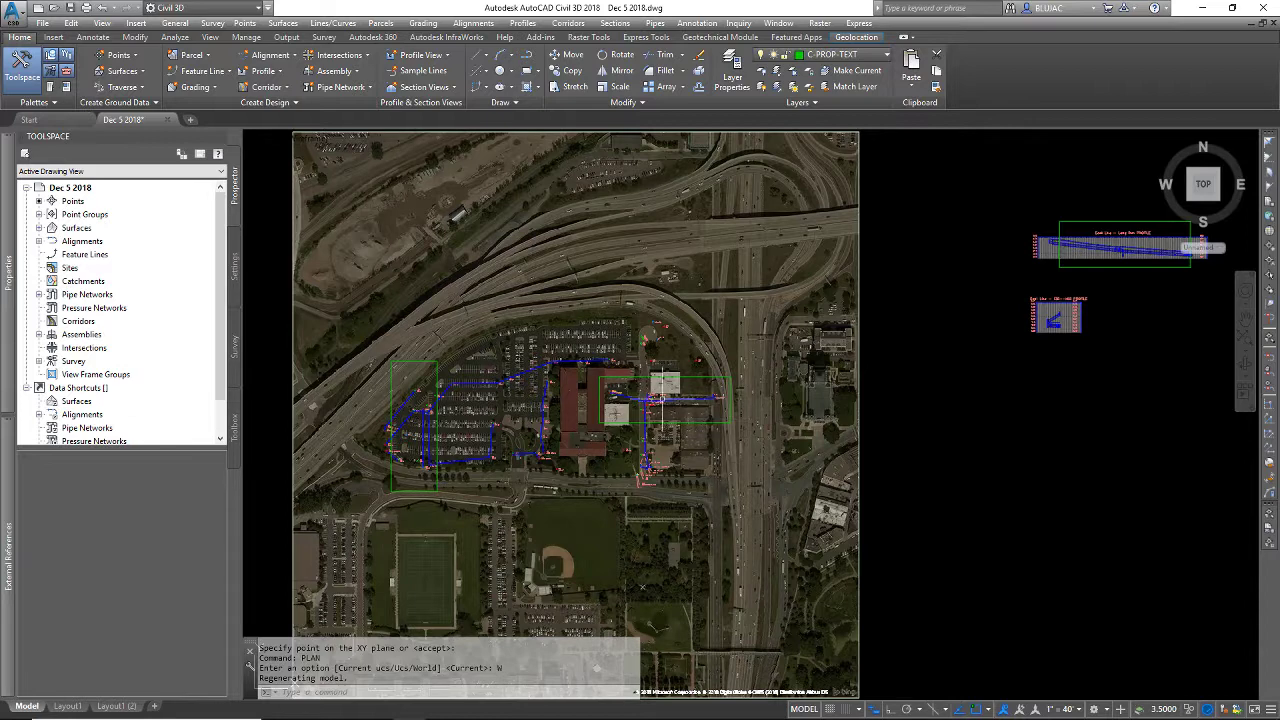
scroll(858, 357, "down", 2)
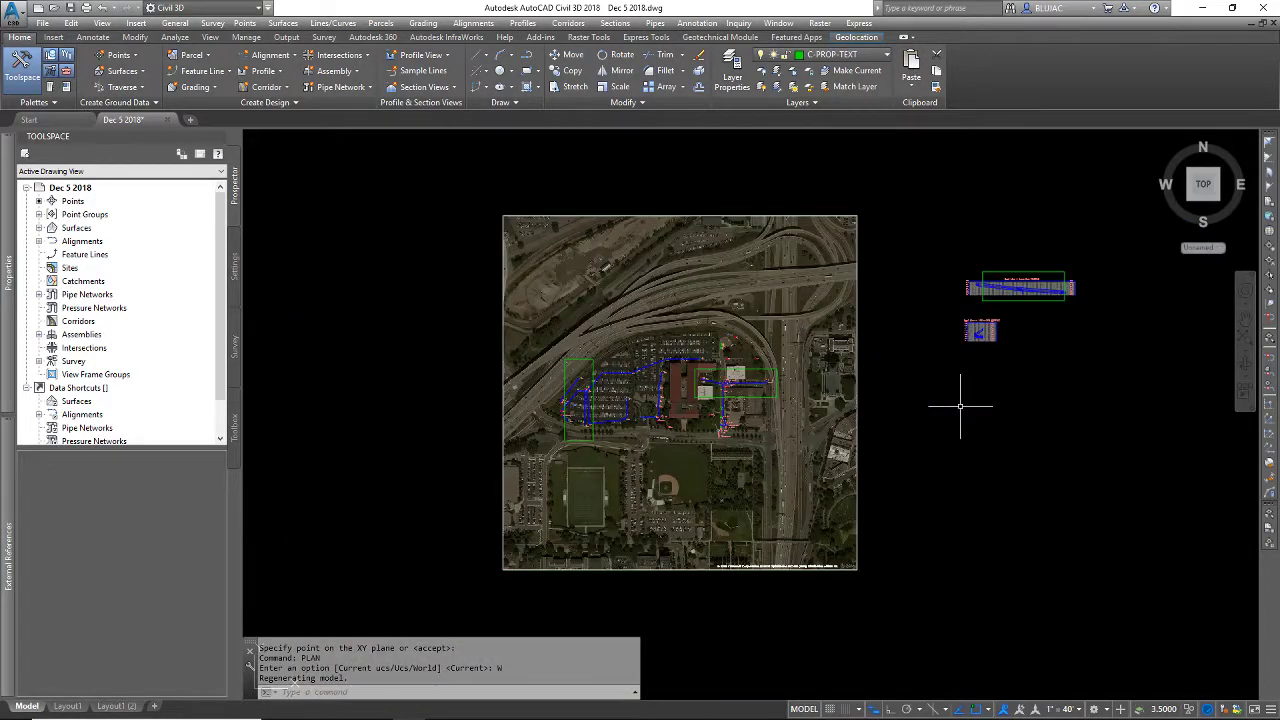
middle_click_drag(962, 406, 900, 398)
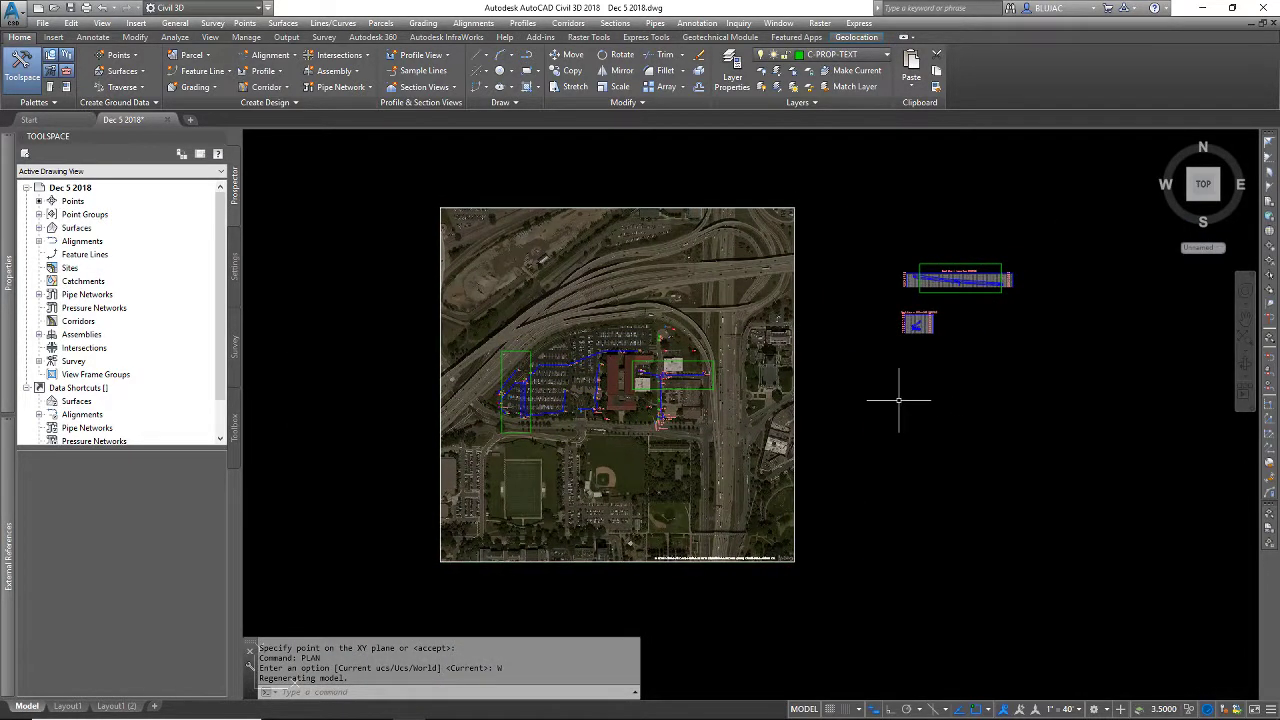